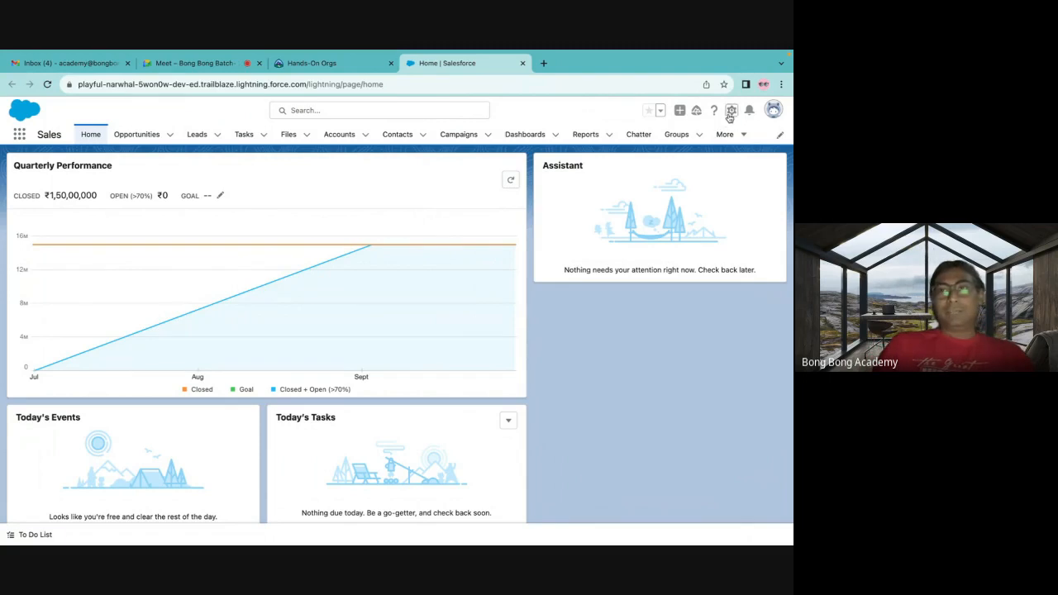
- Search Setup's Object Manager for "app", open the Application object's fields and relationships, and examine the Contact field
{"action": "left_click", "coordinate": [683, 142]}
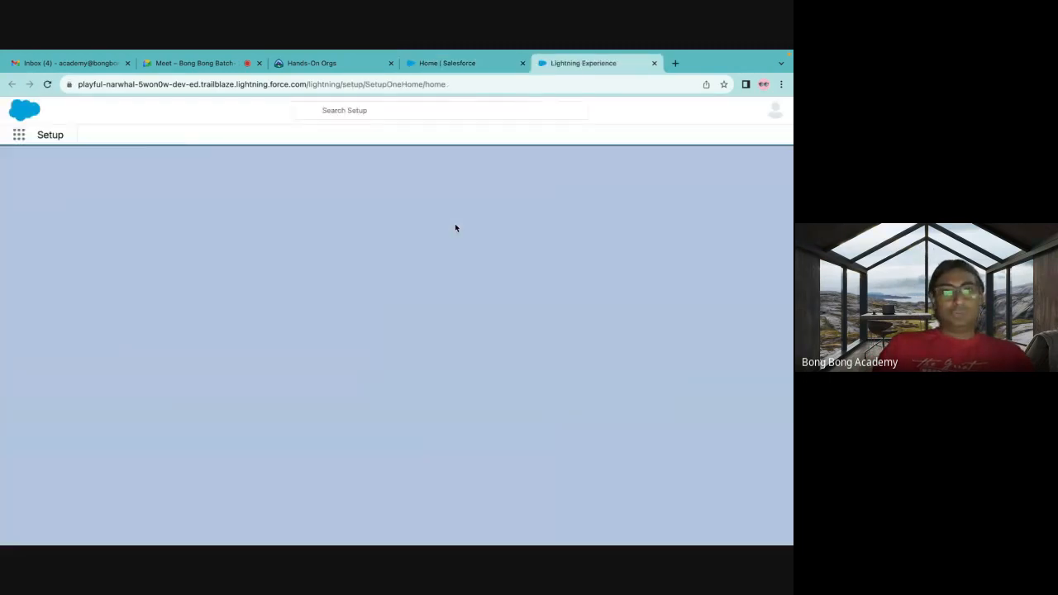
{"action": "left_click", "coordinate": [144, 134]}
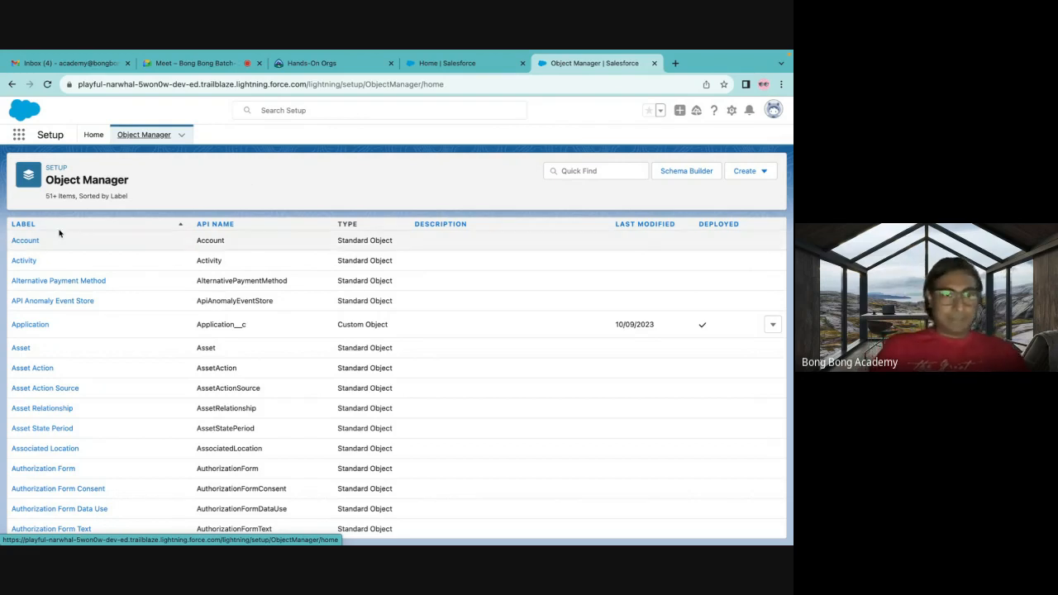
{"action": "left_click", "coordinate": [572, 172]}
{"action": "type", "text": "a"}
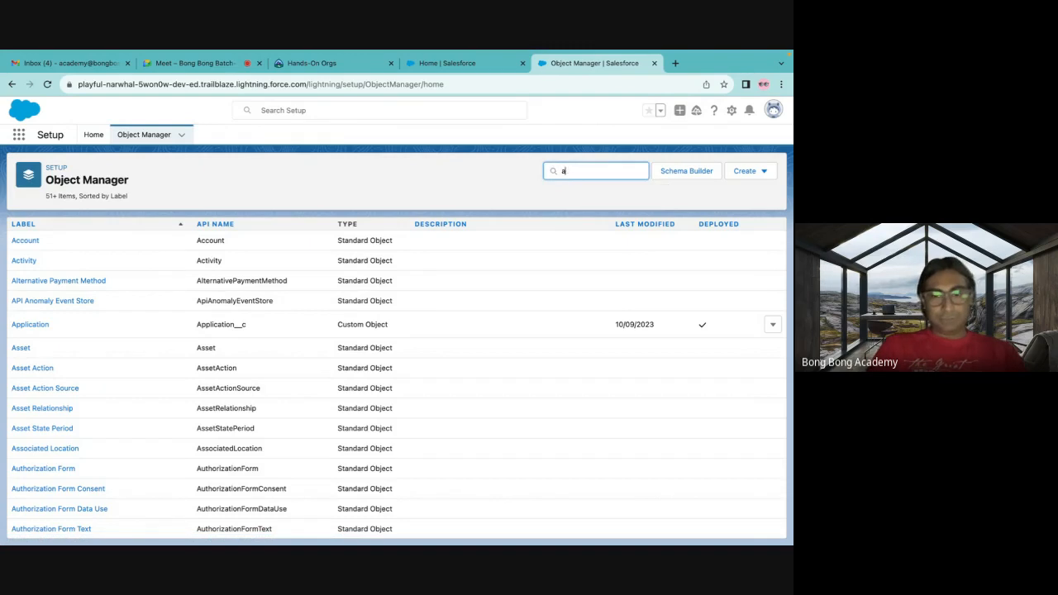
{"action": "type", "text": "pp"}
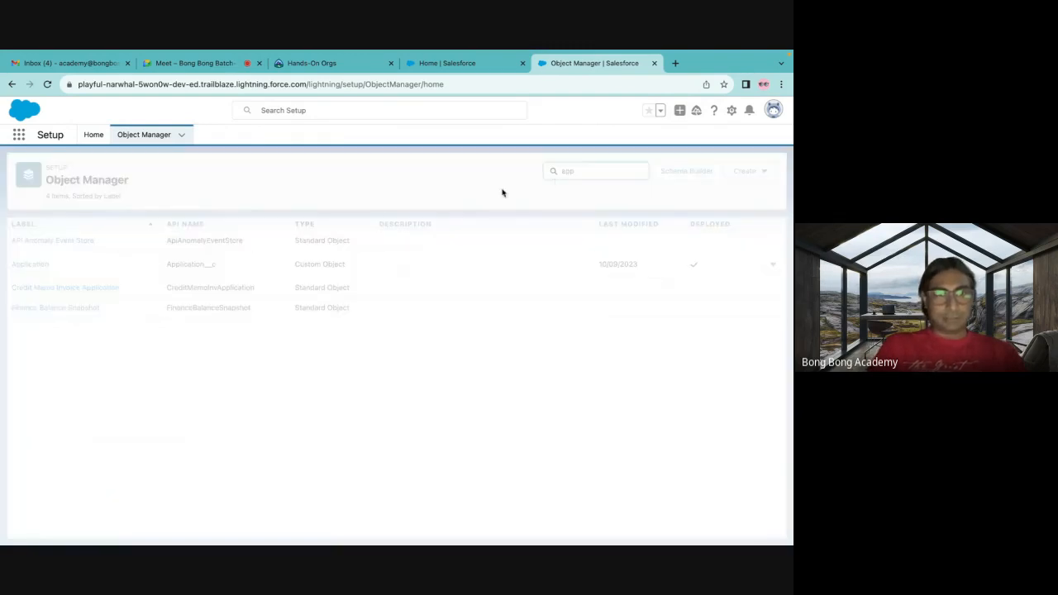
{"action": "left_click", "coordinate": [36, 244]}
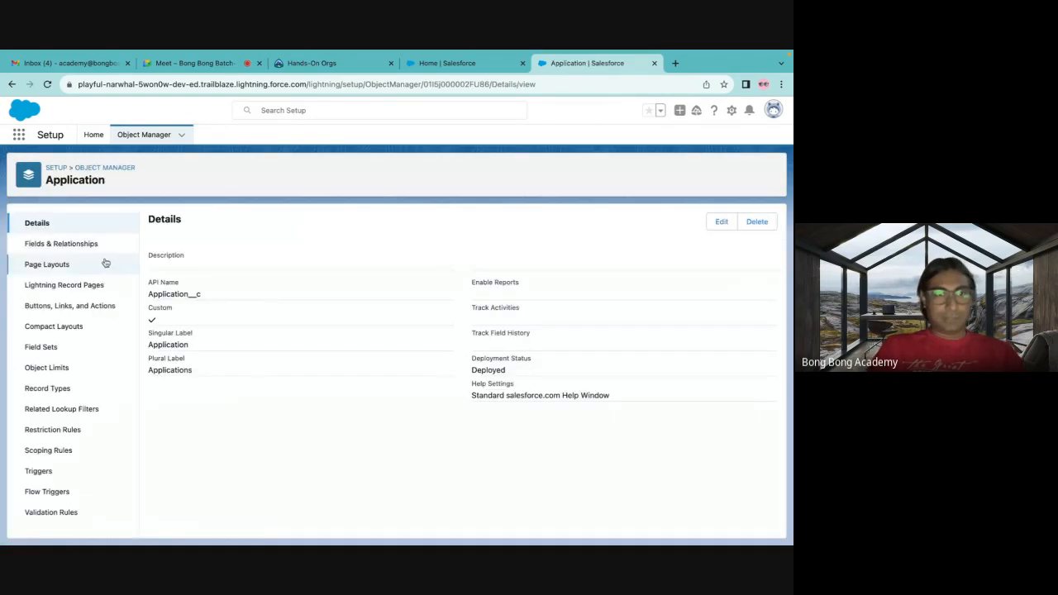
{"action": "left_click", "coordinate": [78, 244]}
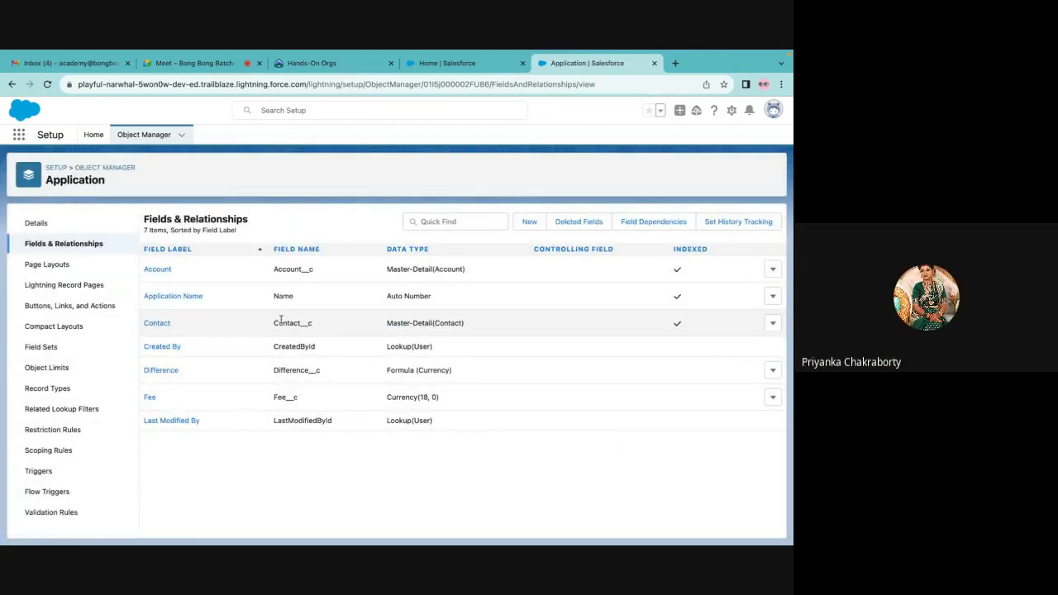
{"action": "left_click_drag", "start_coordinate": [274, 323], "coordinate": [371, 325]}
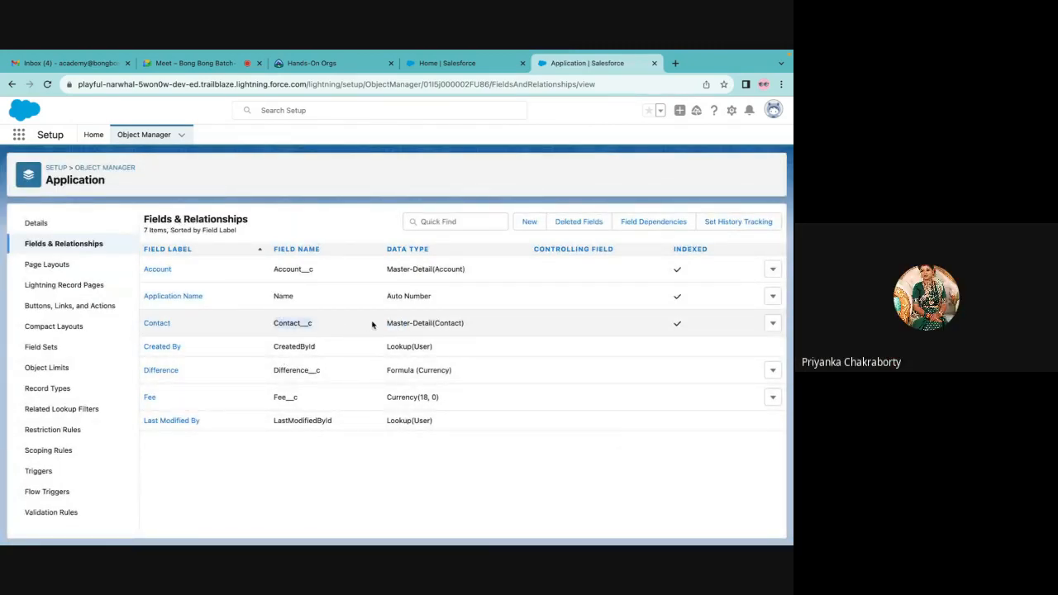
{"action": "left_click", "coordinate": [311, 467]}
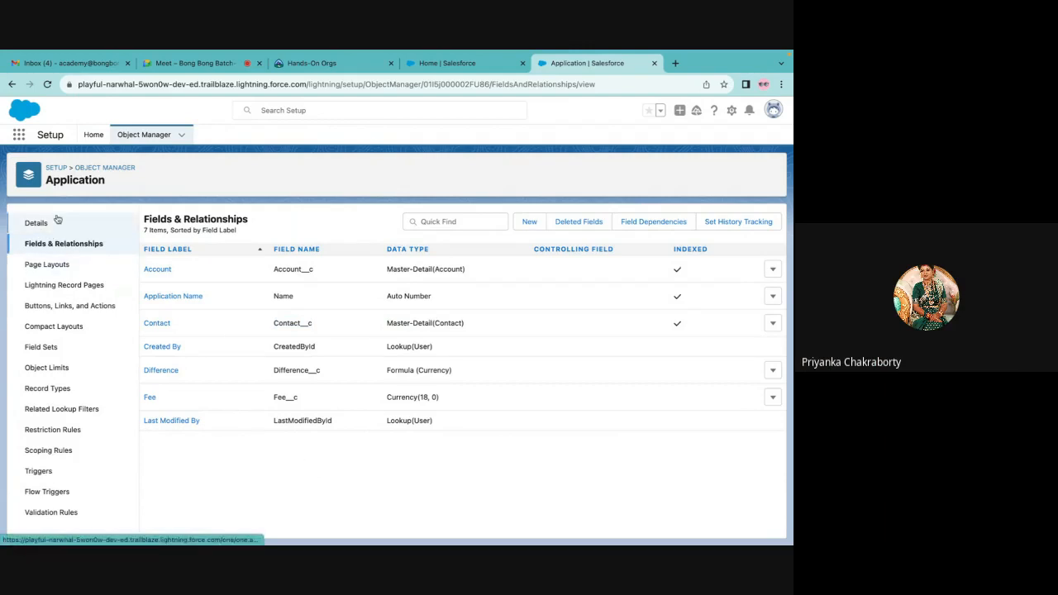
- Find the Account object in Object Manager and look through its fields and relationships
{"action": "left_click", "coordinate": [125, 168]}
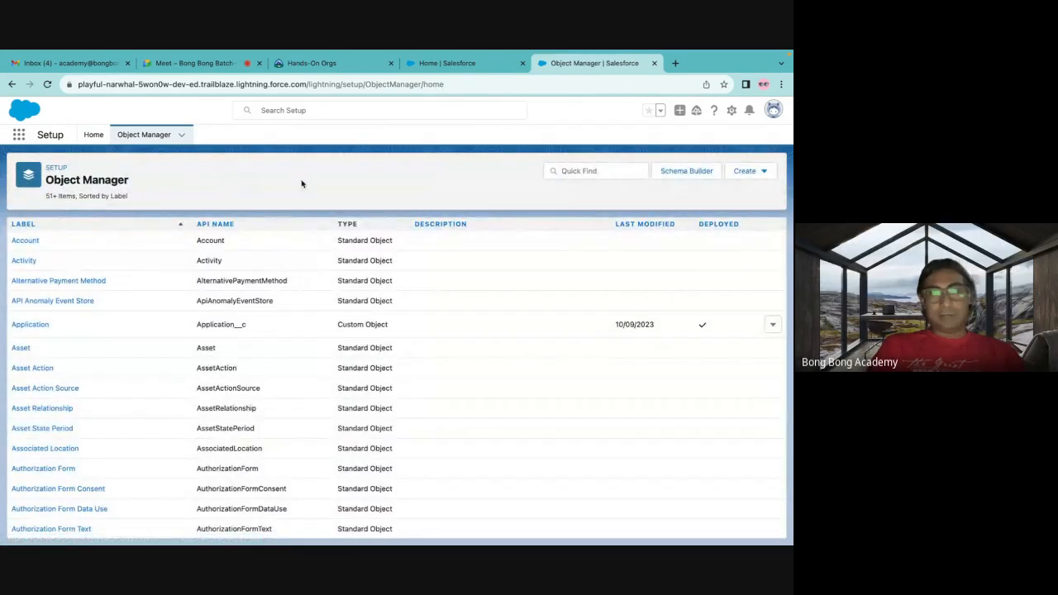
{"action": "left_click", "coordinate": [573, 167]}
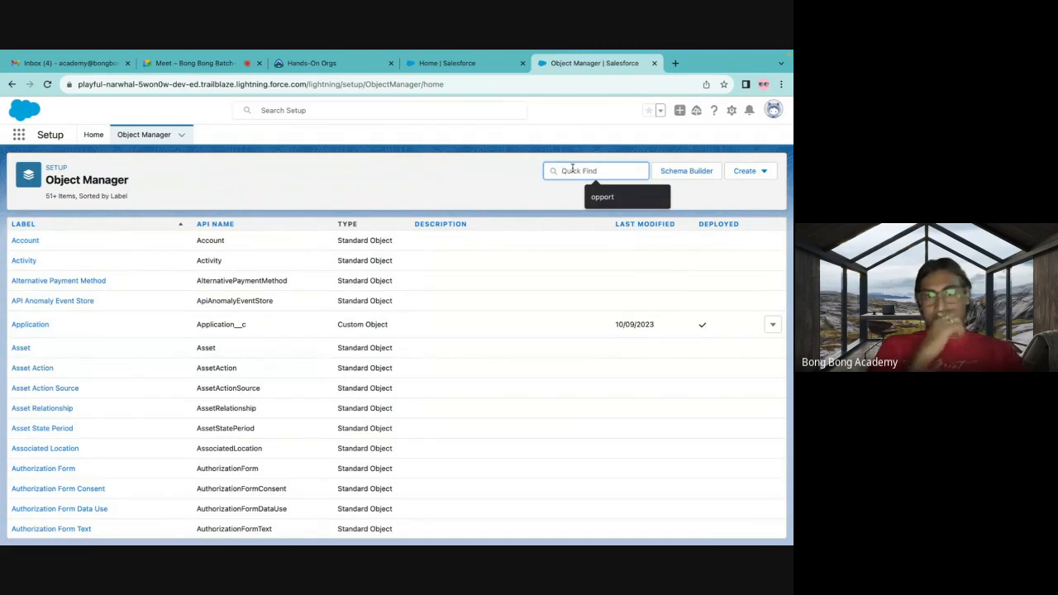
{"action": "type", "text": "account"}
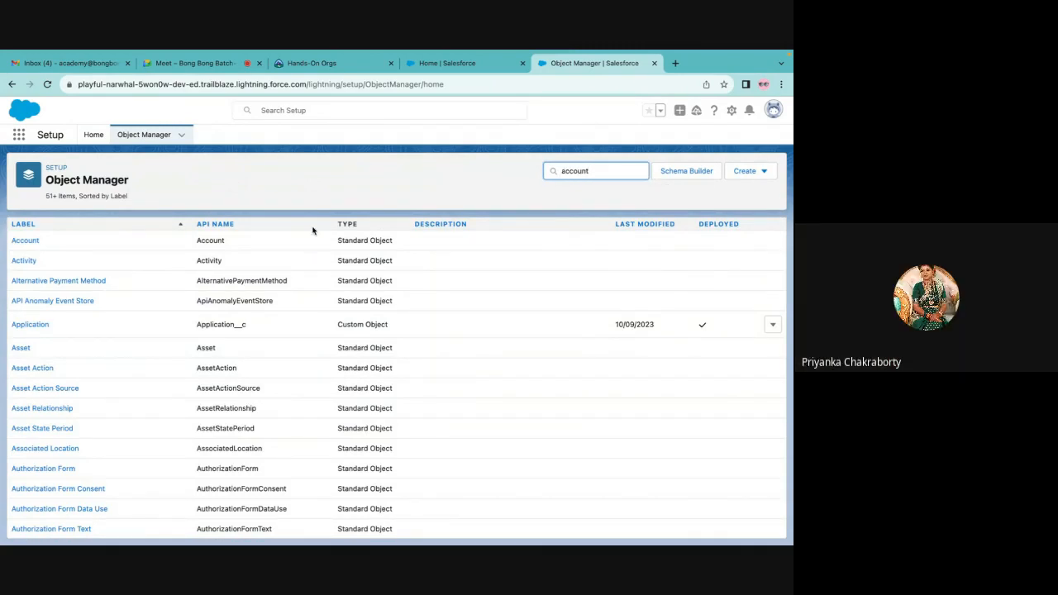
{"action": "left_click", "coordinate": [24, 241]}
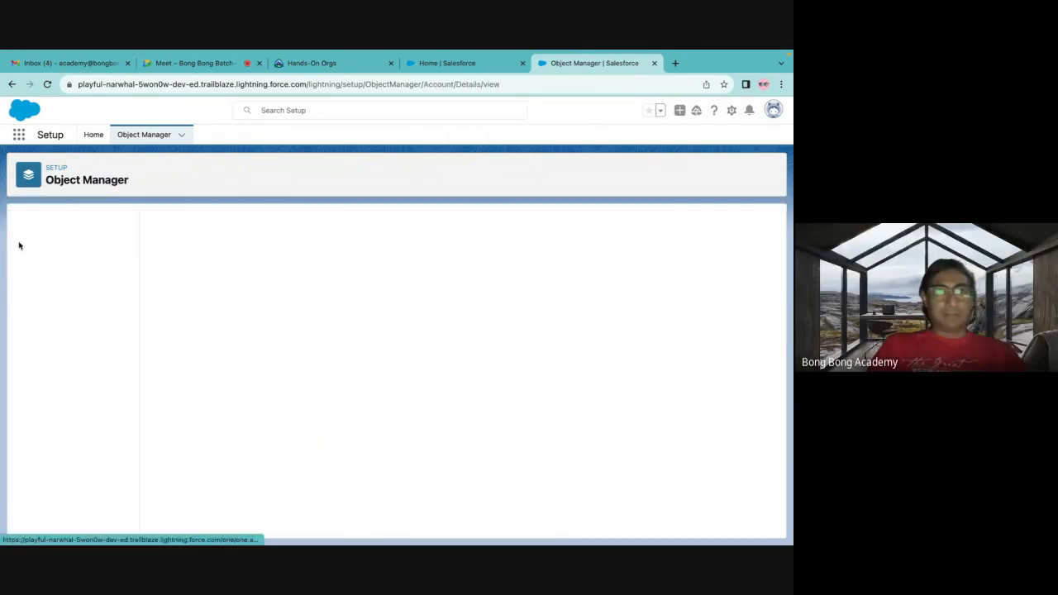
{"action": "left_click", "coordinate": [83, 242]}
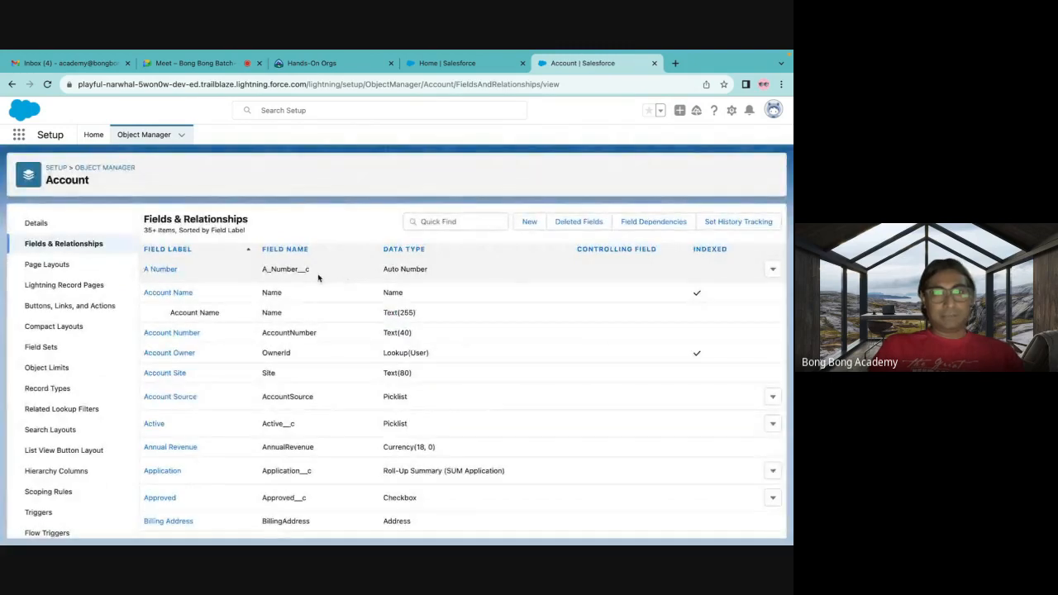
{"action": "scroll", "coordinate": [298, 284], "scroll_direction": "down", "scroll_amount": 4}
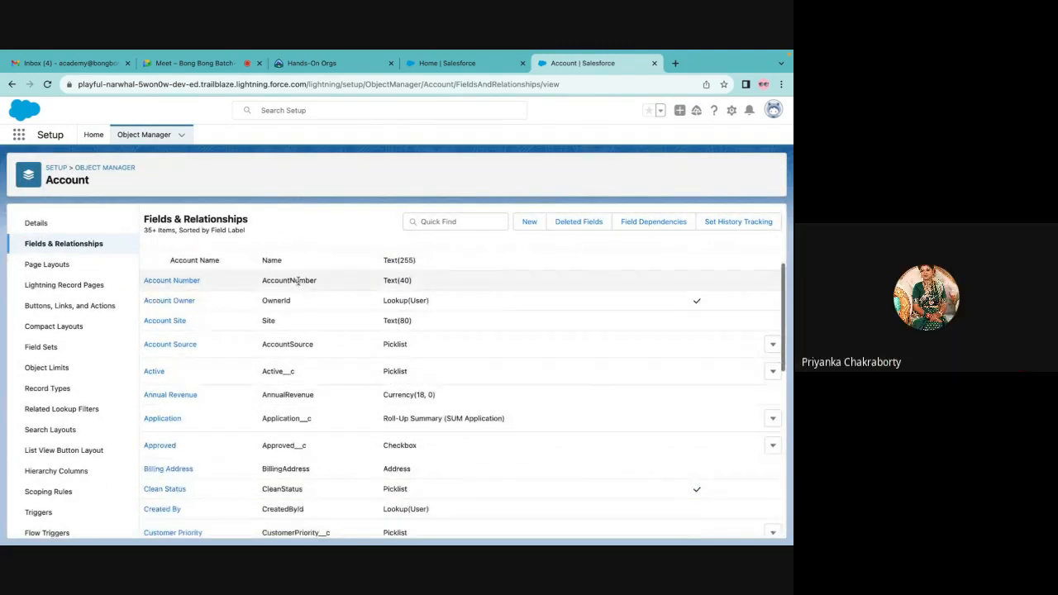
{"action": "scroll", "coordinate": [299, 284], "scroll_direction": "down", "scroll_amount": 4}
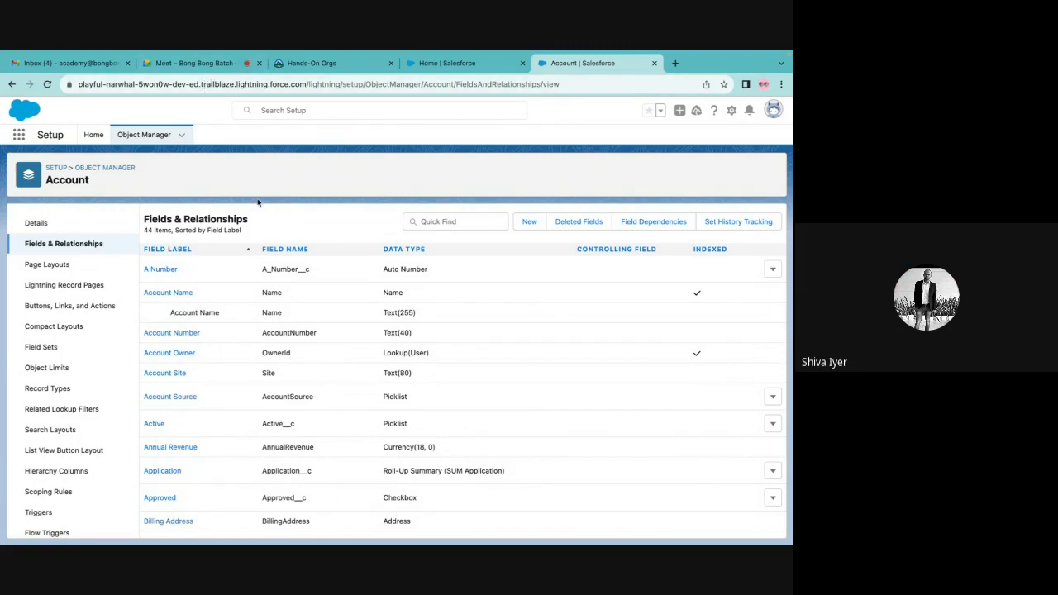
{"action": "left_click", "coordinate": [192, 63]}
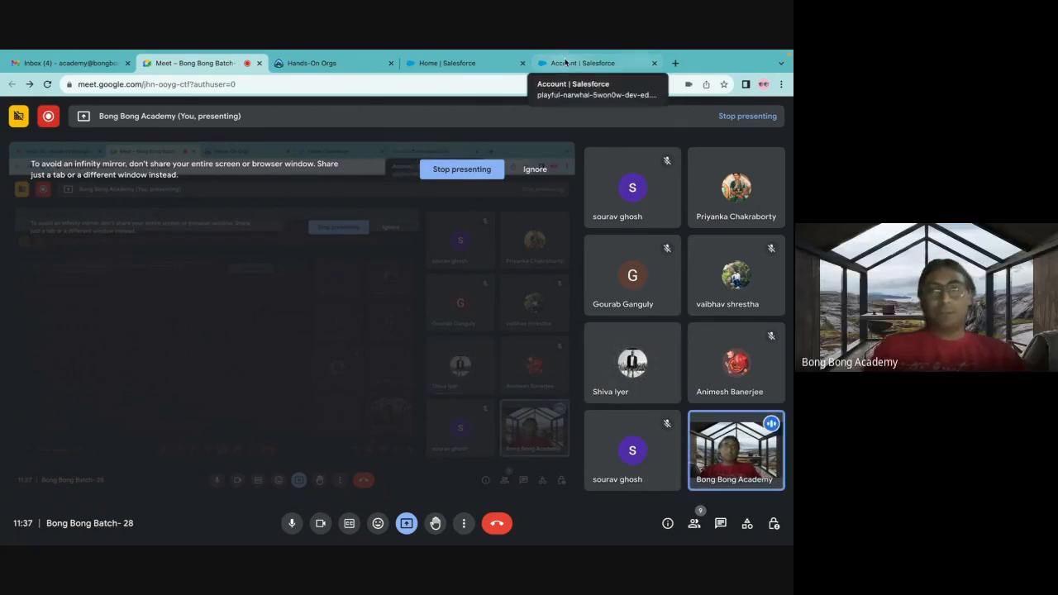
{"action": "left_click", "coordinate": [568, 73]}
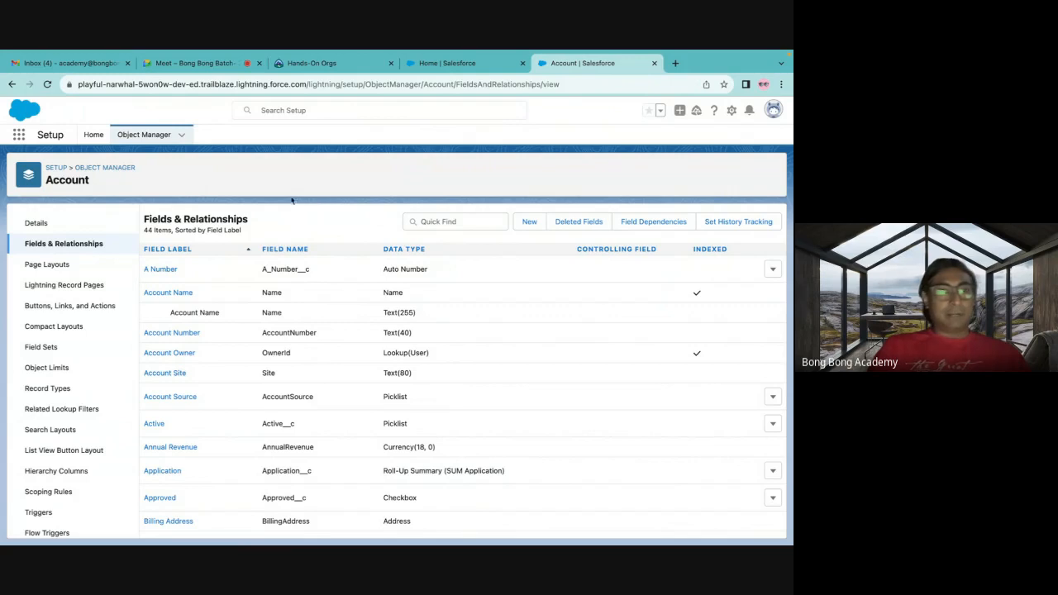
- Return to the Application object's fields and relationships and check the data type of its Account field
{"action": "left_click", "coordinate": [116, 169]}
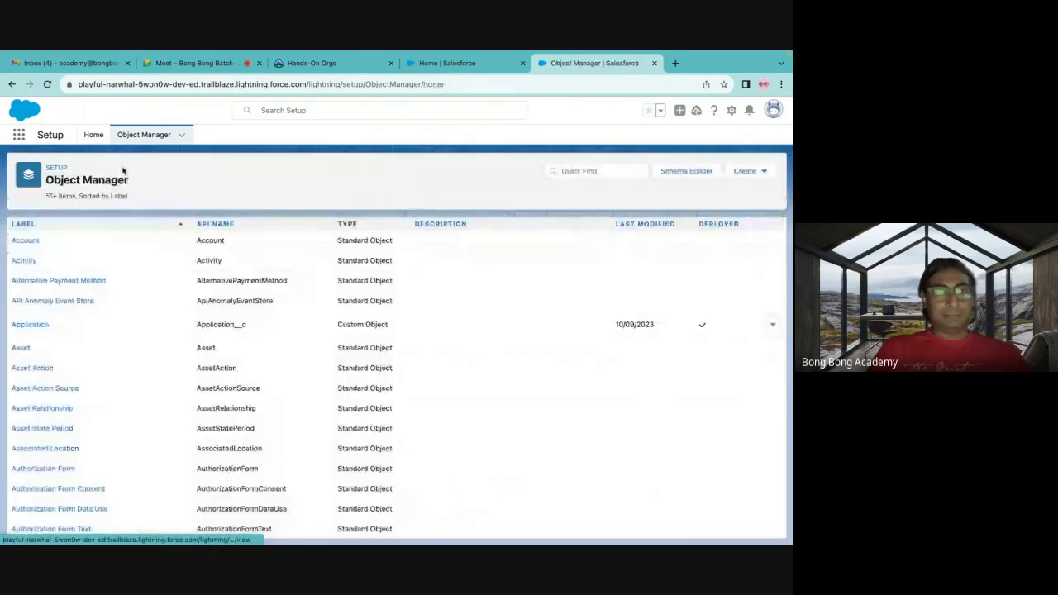
{"action": "left_click", "coordinate": [30, 324]}
{"action": "left_click", "coordinate": [82, 244]}
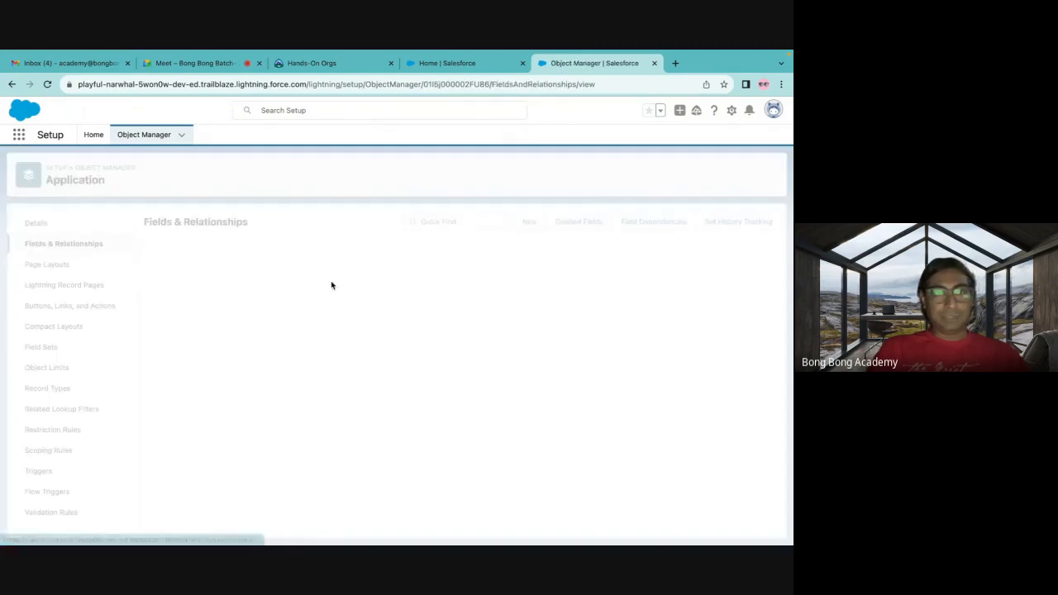
{"action": "left_click_drag", "start_coordinate": [385, 273], "coordinate": [490, 273]}
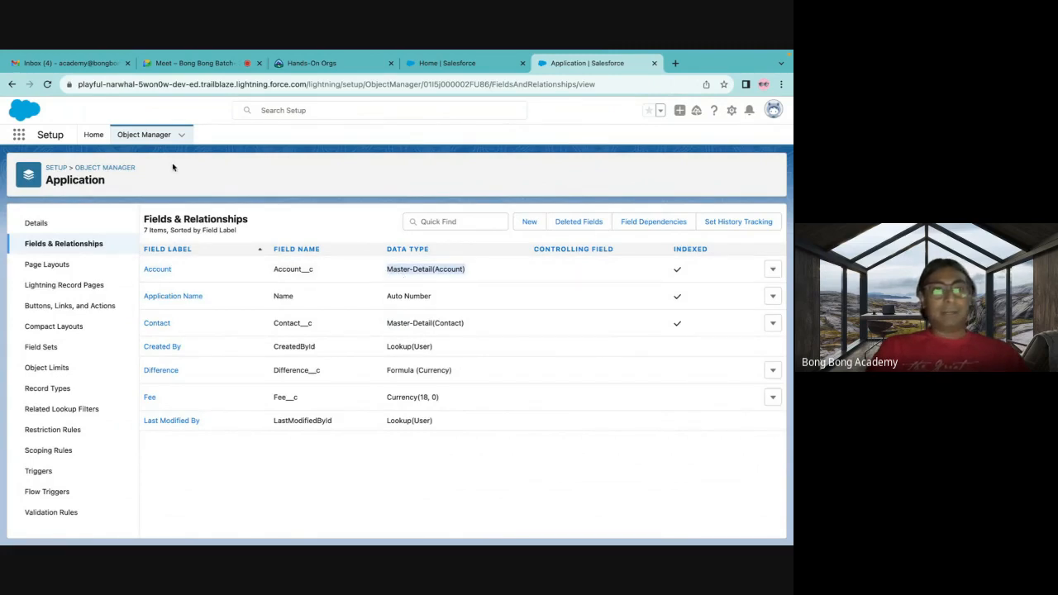
- Go back to the Account object's fields, look through the list, and open its Application roll-up summary field
{"action": "left_click", "coordinate": [95, 136]}
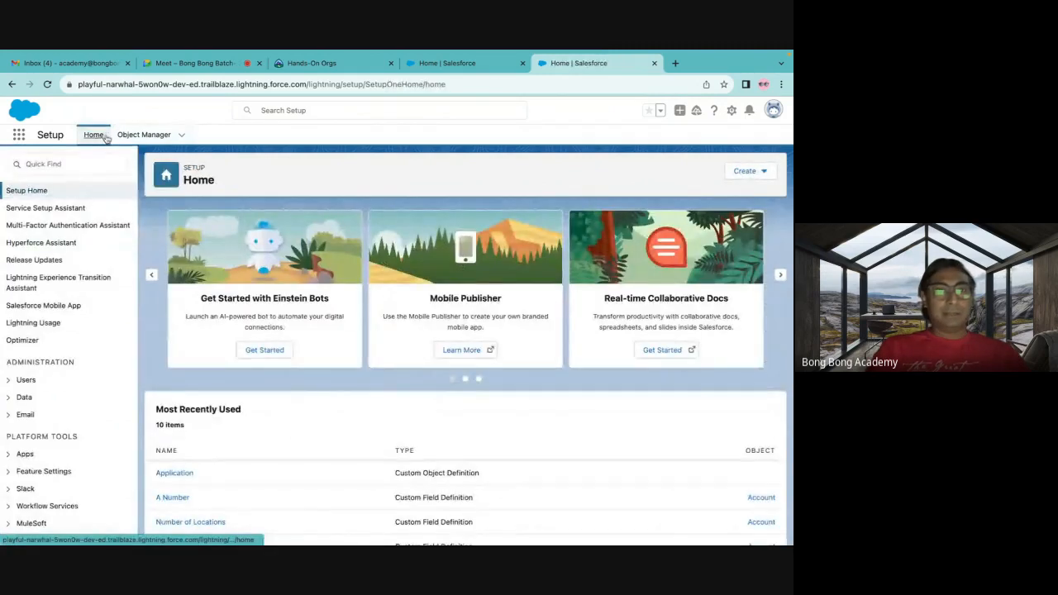
{"action": "left_click", "coordinate": [143, 135]}
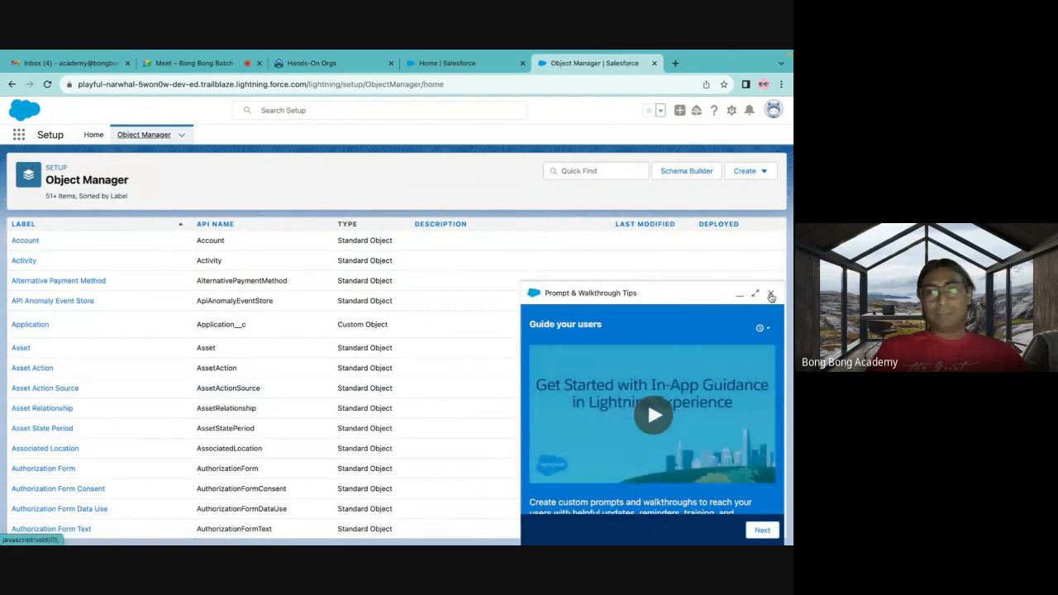
{"action": "left_click", "coordinate": [770, 292]}
{"action": "left_click", "coordinate": [26, 241]}
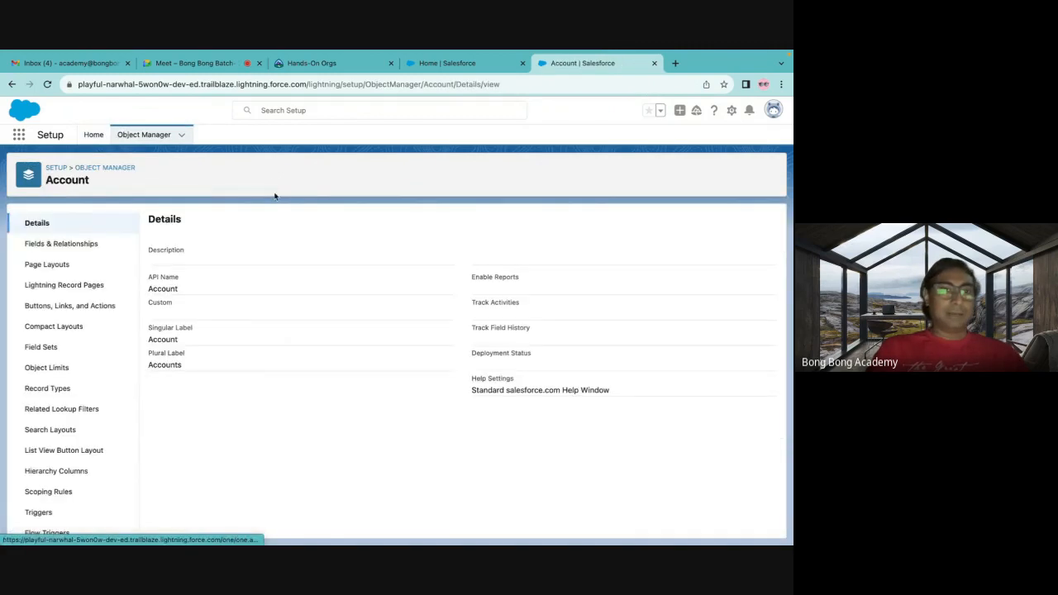
{"action": "left_click", "coordinate": [81, 242]}
{"action": "scroll", "coordinate": [394, 352], "scroll_direction": "down", "scroll_amount": 10}
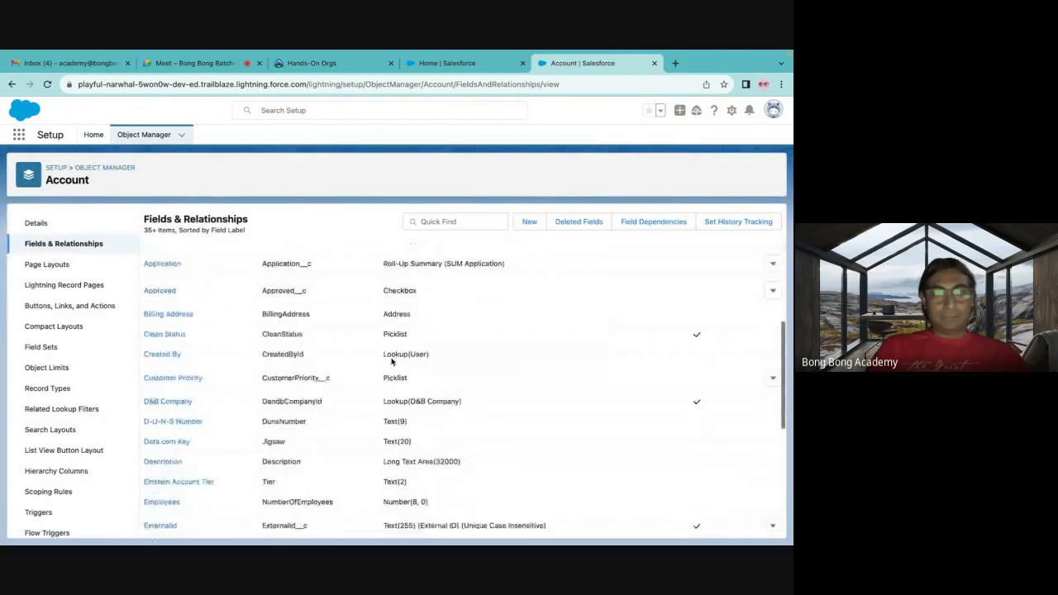
{"action": "scroll", "coordinate": [385, 385], "scroll_direction": "down", "scroll_amount": 3}
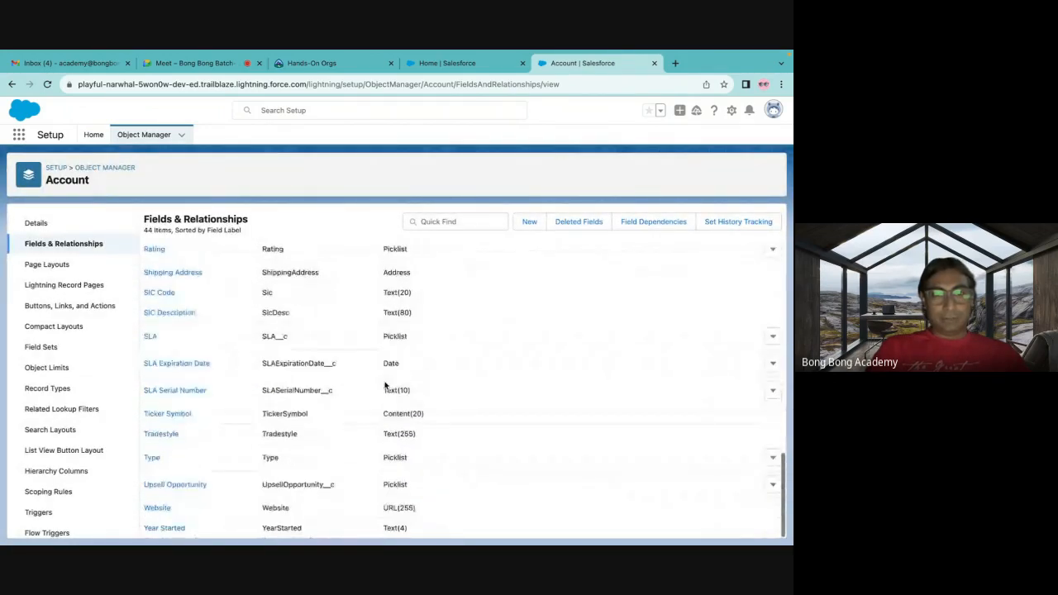
{"action": "scroll", "coordinate": [385, 386], "scroll_direction": "up", "scroll_amount": 15}
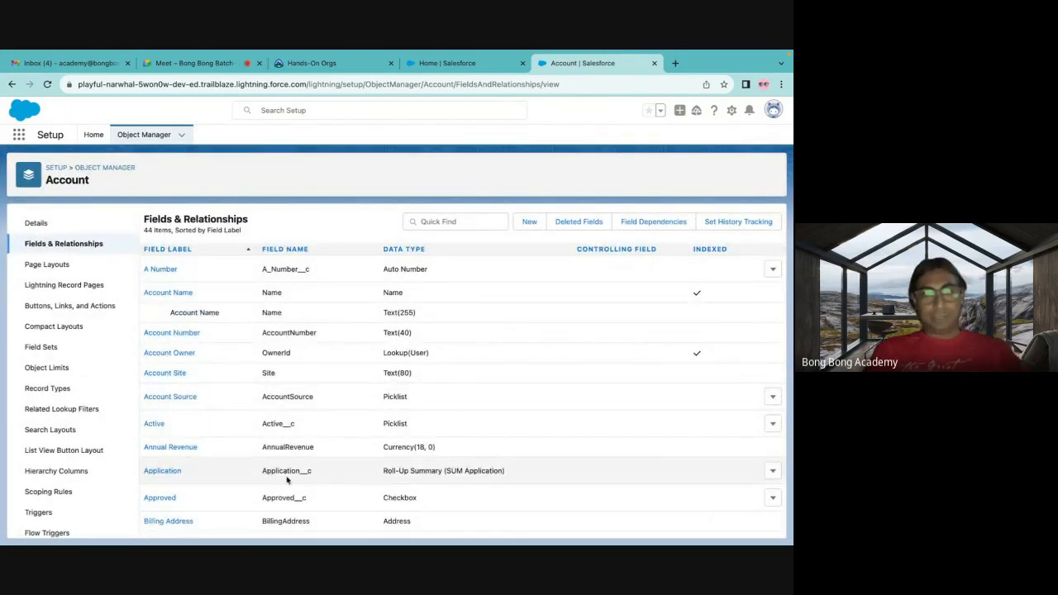
{"action": "left_click", "coordinate": [163, 471]}
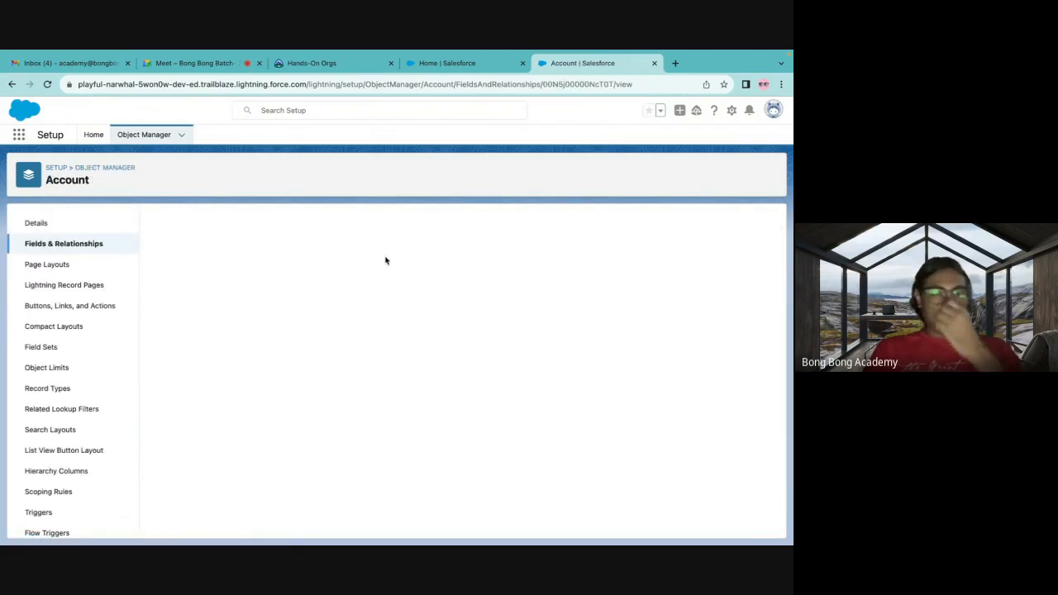
- Start a new custom field on the Account object with Roll-Up Summary as its data type
{"action": "left_click", "coordinate": [49, 245]}
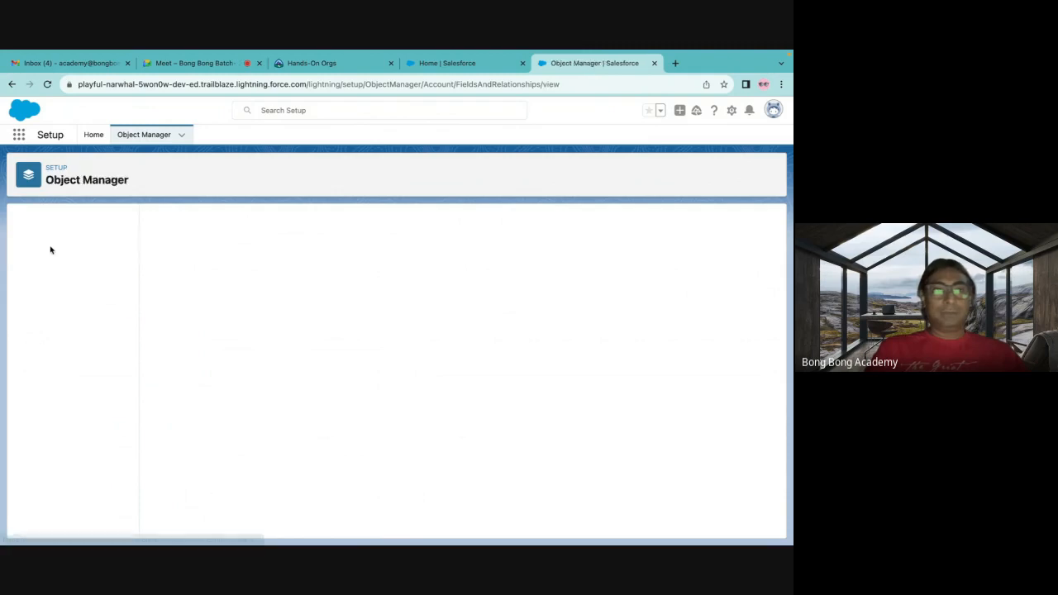
{"action": "left_click", "coordinate": [530, 223]}
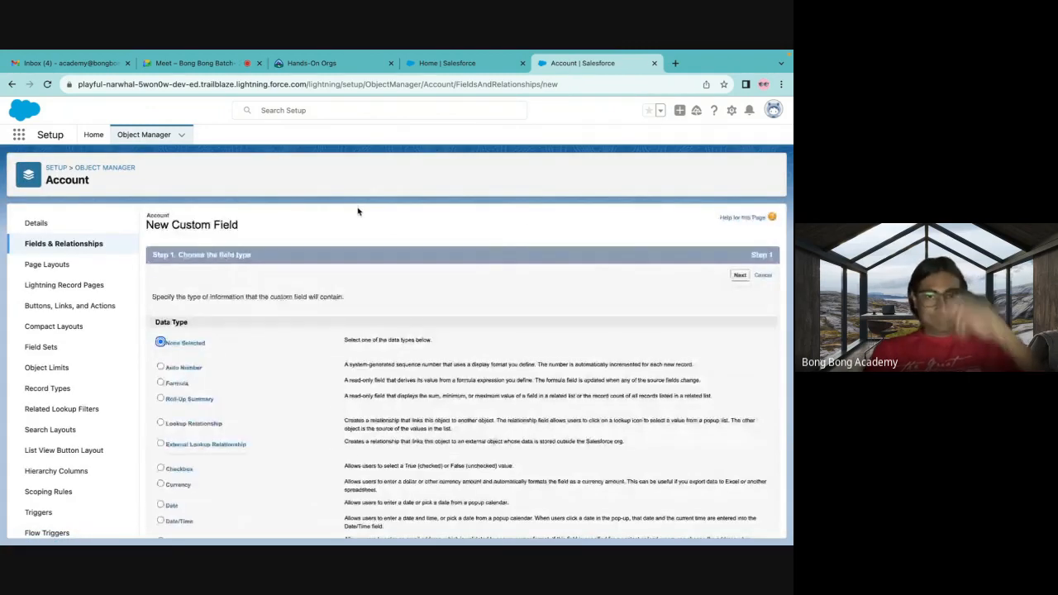
{"action": "scroll", "coordinate": [313, 337], "scroll_direction": "down", "scroll_amount": 2}
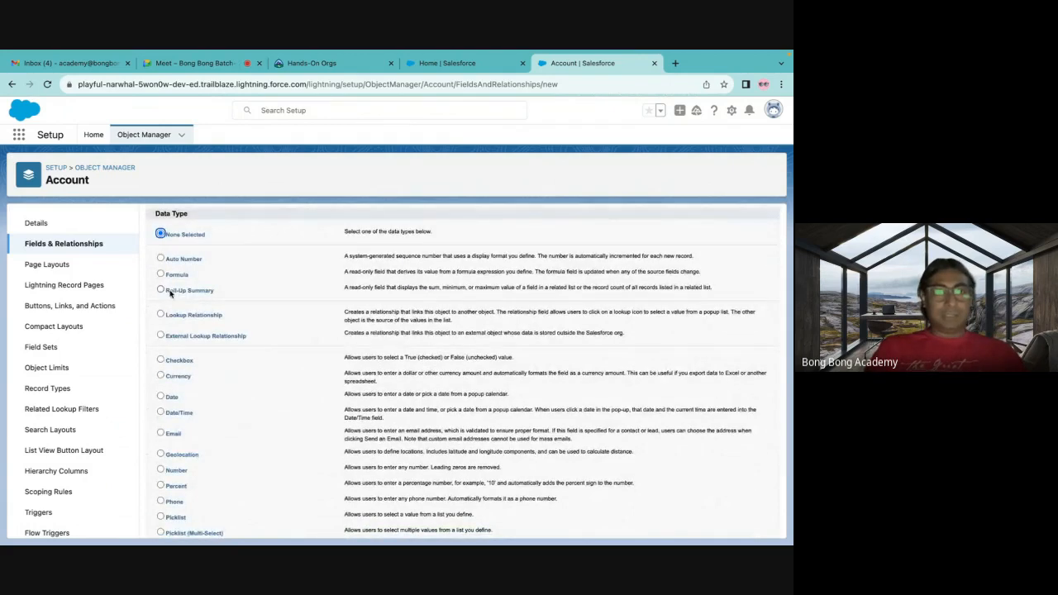
{"action": "scroll", "coordinate": [366, 373], "scroll_direction": "down", "scroll_amount": 3}
{"action": "left_click", "coordinate": [739, 527]}
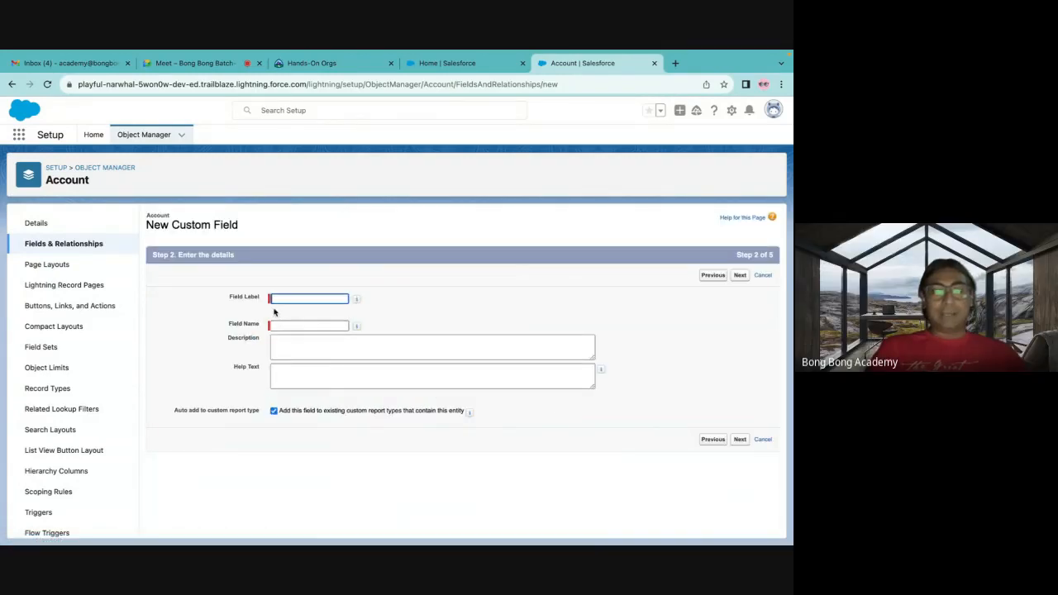
- Enter "Application Count" as the label of the new custom field
{"action": "left_click", "coordinate": [279, 299]}
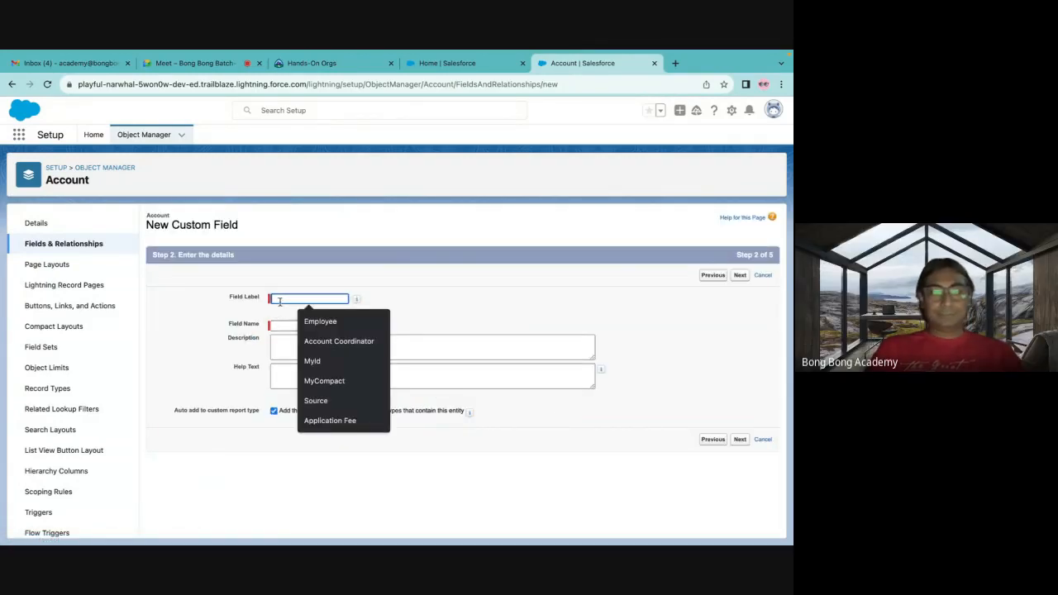
{"action": "type", "text": "A"}
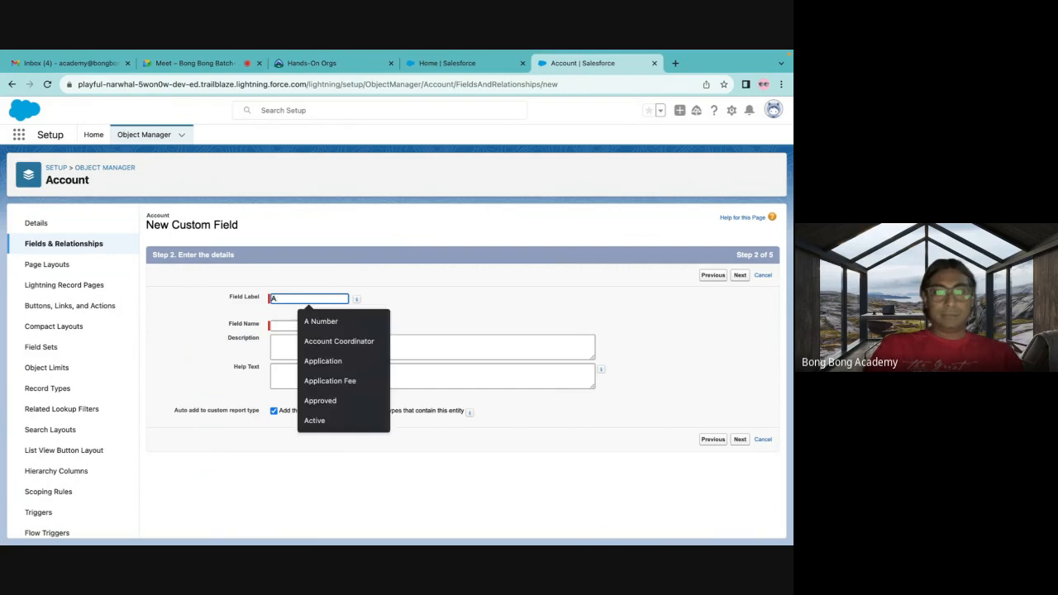
{"action": "type", "text": "pplication"}
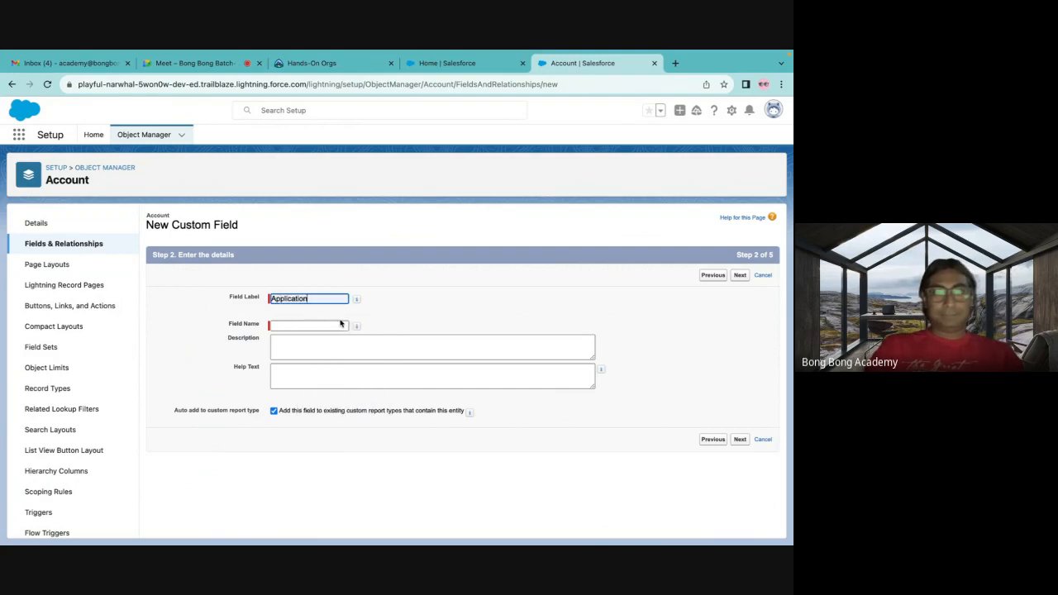
{"action": "type", "text": " Count"}
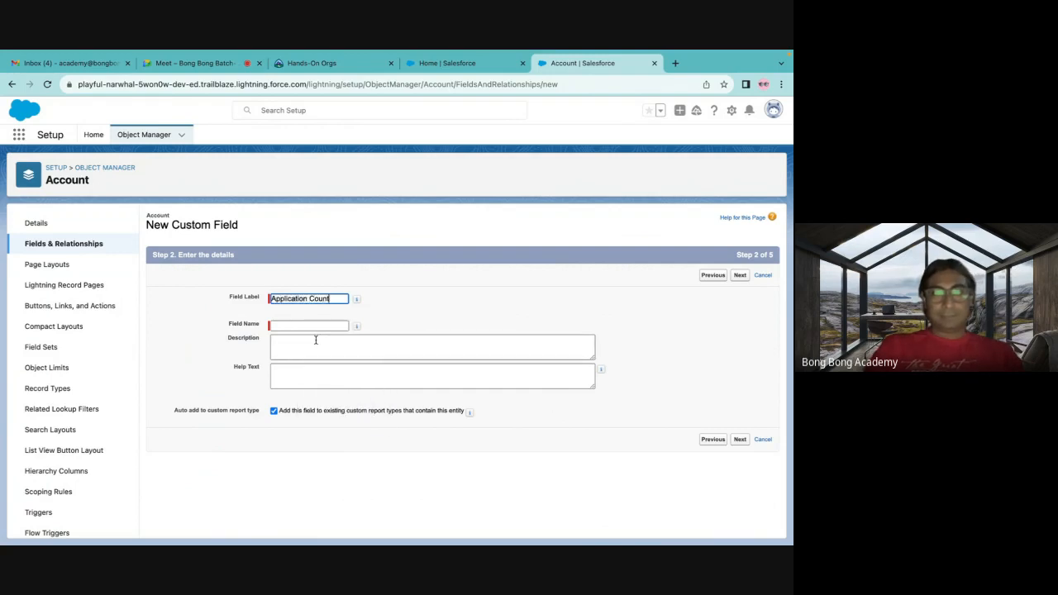
- Accept the field details, continue to the summary calculation, and choose Applications as the summarized object
{"action": "left_click", "coordinate": [307, 325]}
{"action": "left_click", "coordinate": [737, 439]}
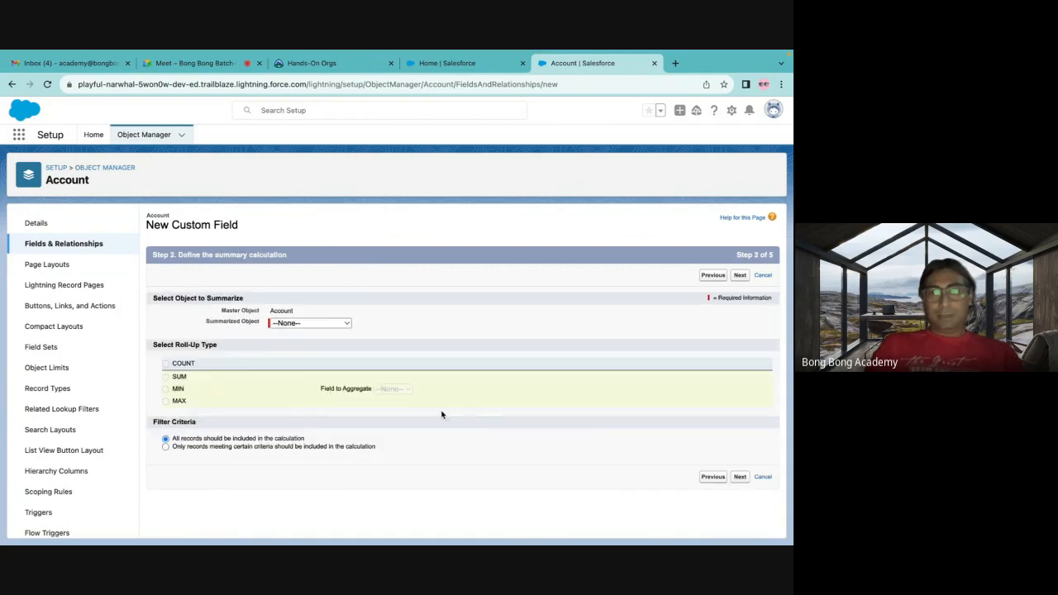
{"action": "left_click", "coordinate": [307, 323]}
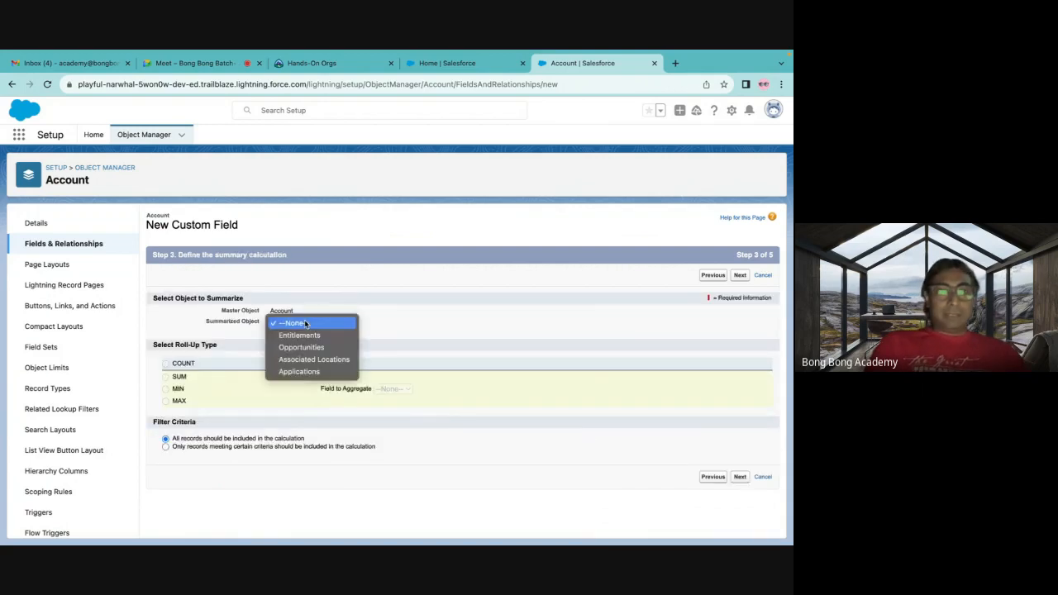
{"action": "left_click", "coordinate": [305, 373]}
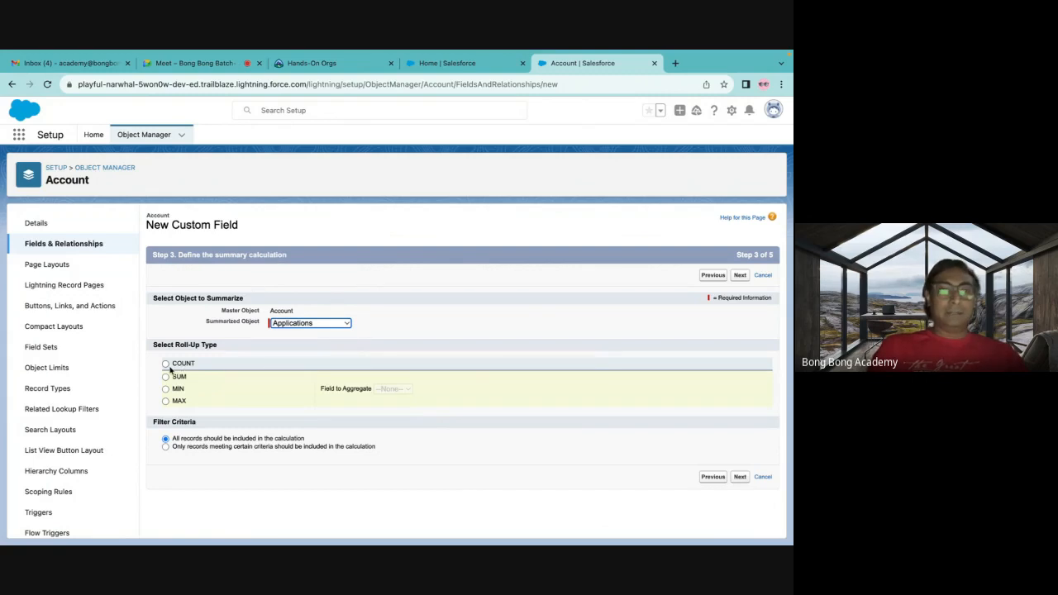
- Try the COUNT, SUM, MIN and MAX roll-up types in turn, with Fee as the field to aggregate
{"action": "left_click", "coordinate": [166, 364]}
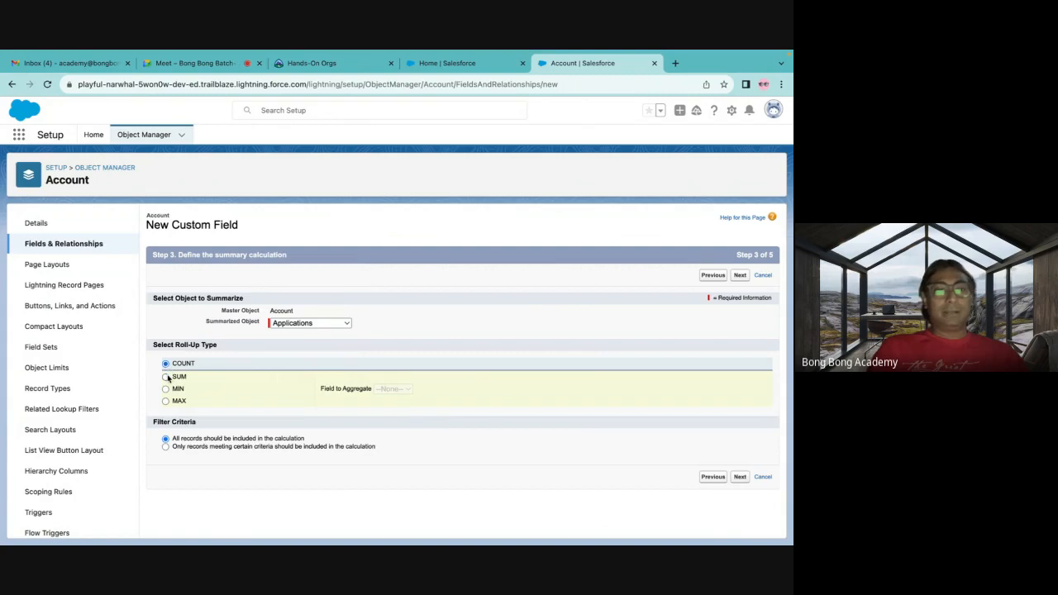
{"action": "left_click", "coordinate": [166, 377]}
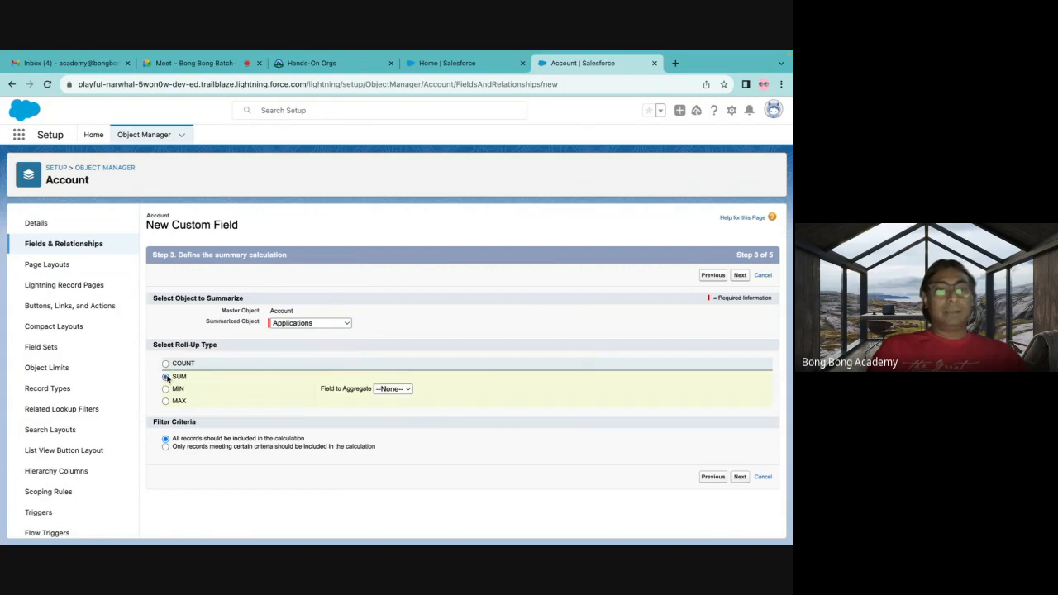
{"action": "left_click", "coordinate": [392, 390]}
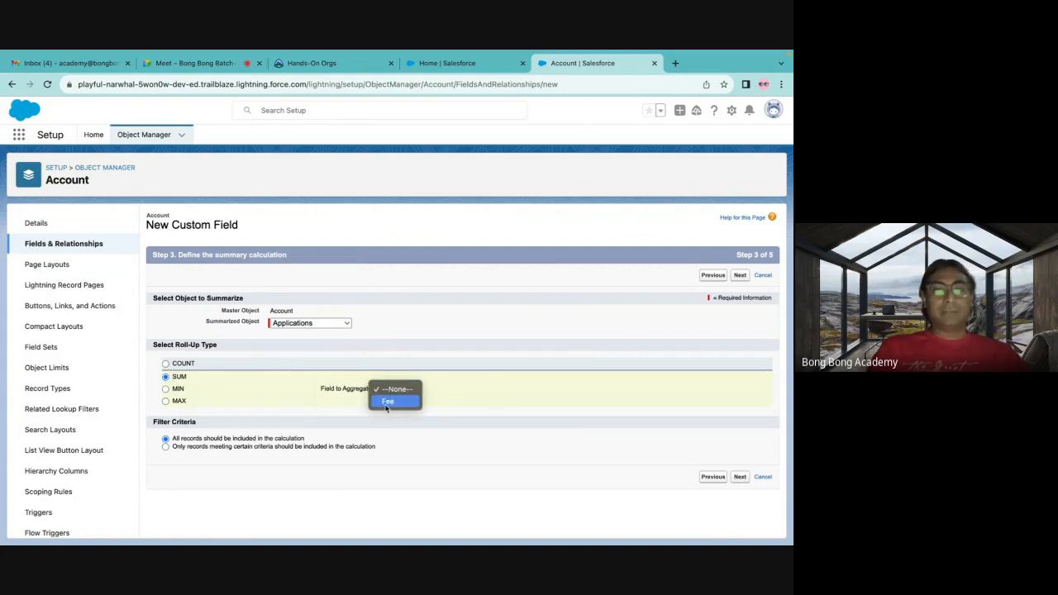
{"action": "left_click", "coordinate": [386, 402]}
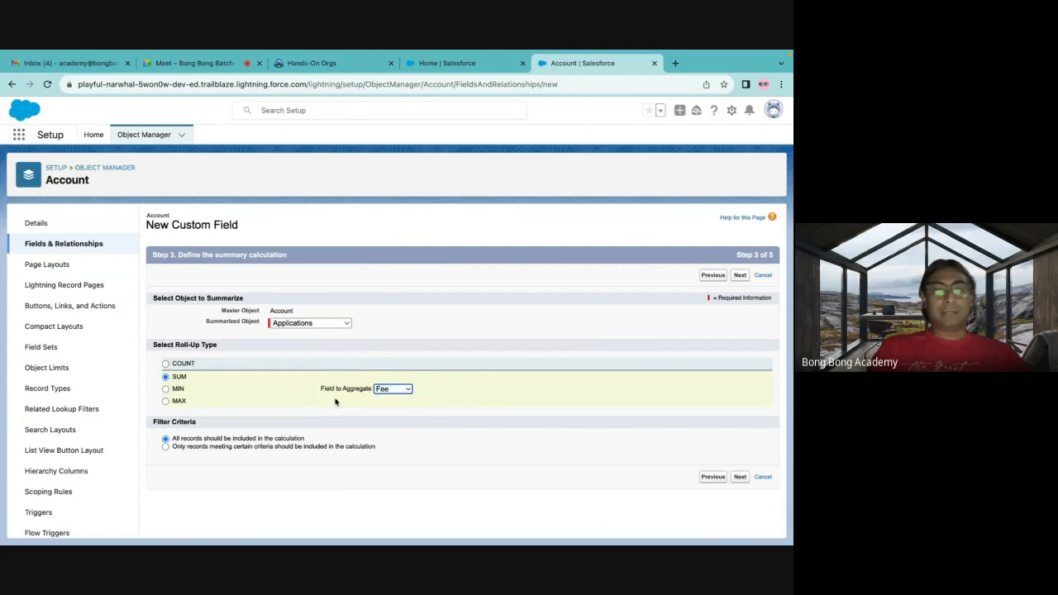
{"action": "left_click", "coordinate": [166, 390]}
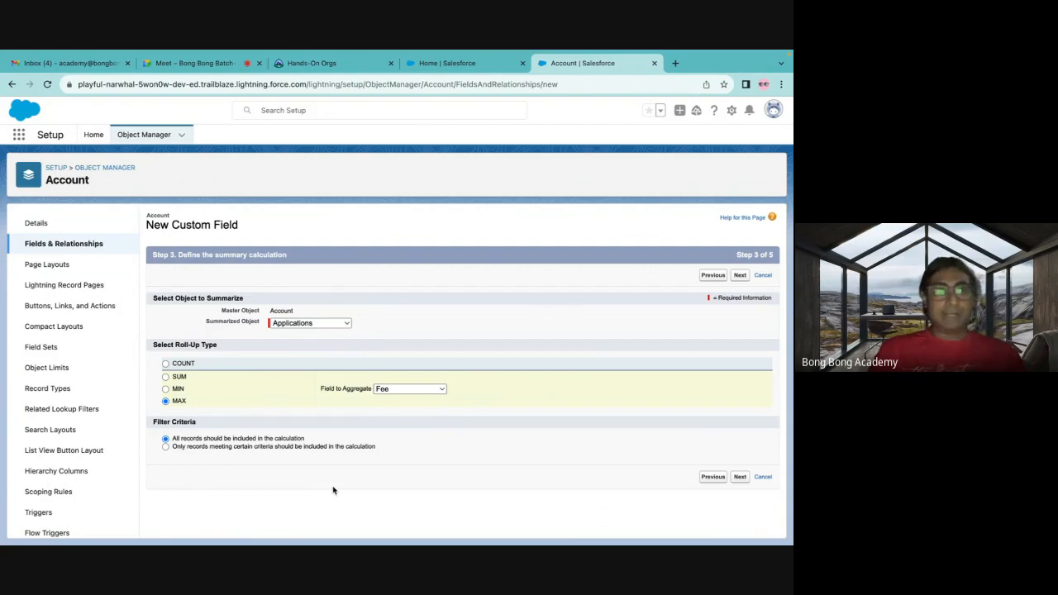
- Switch to the Sales app and show the All Accounts list view
{"action": "left_click", "coordinate": [442, 63]}
{"action": "left_click", "coordinate": [339, 134]}
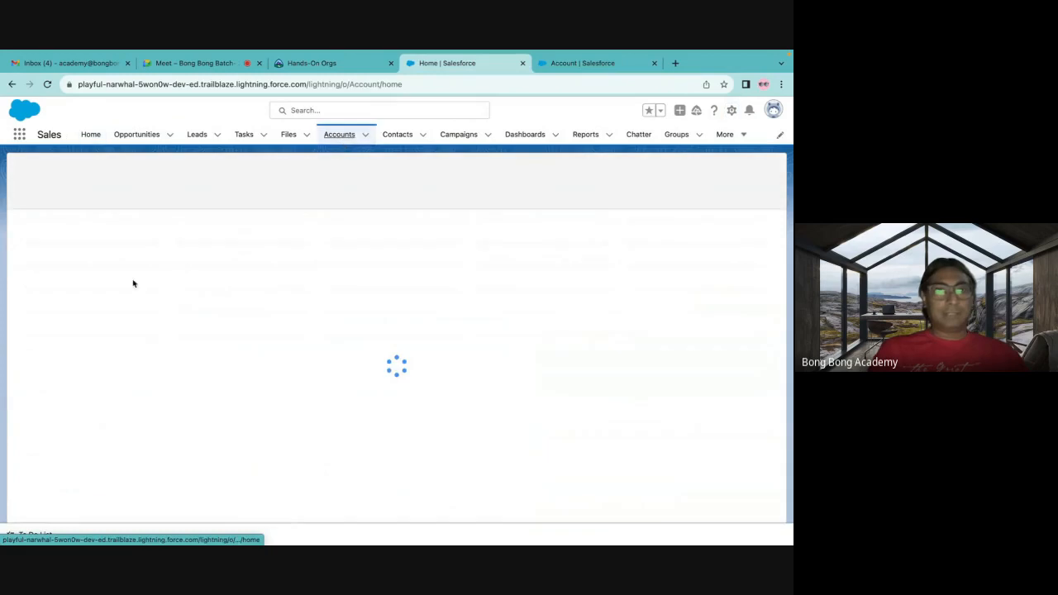
{"action": "left_click", "coordinate": [123, 177]}
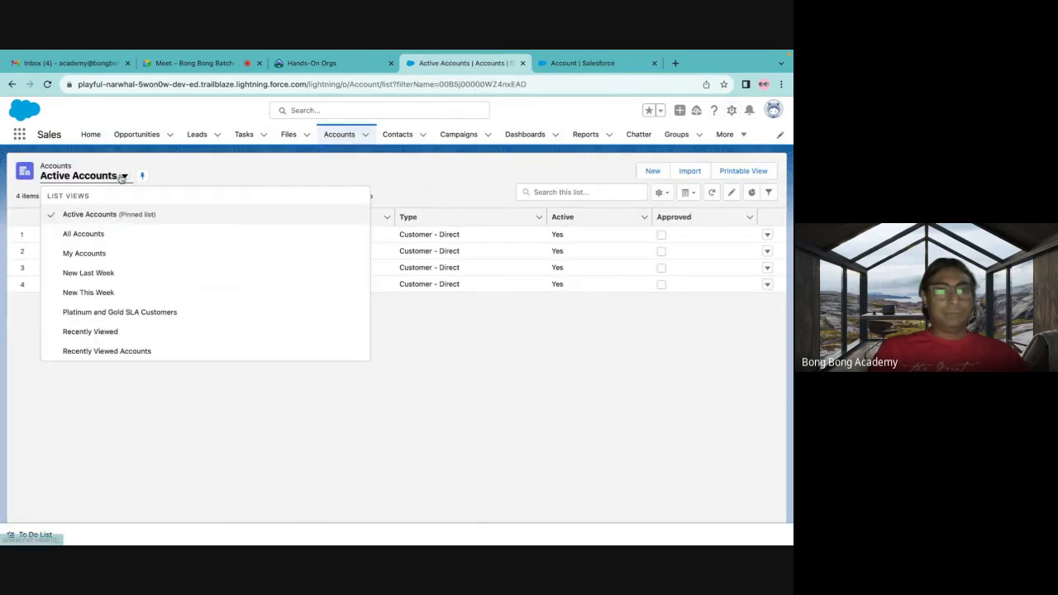
{"action": "left_click", "coordinate": [84, 234]}
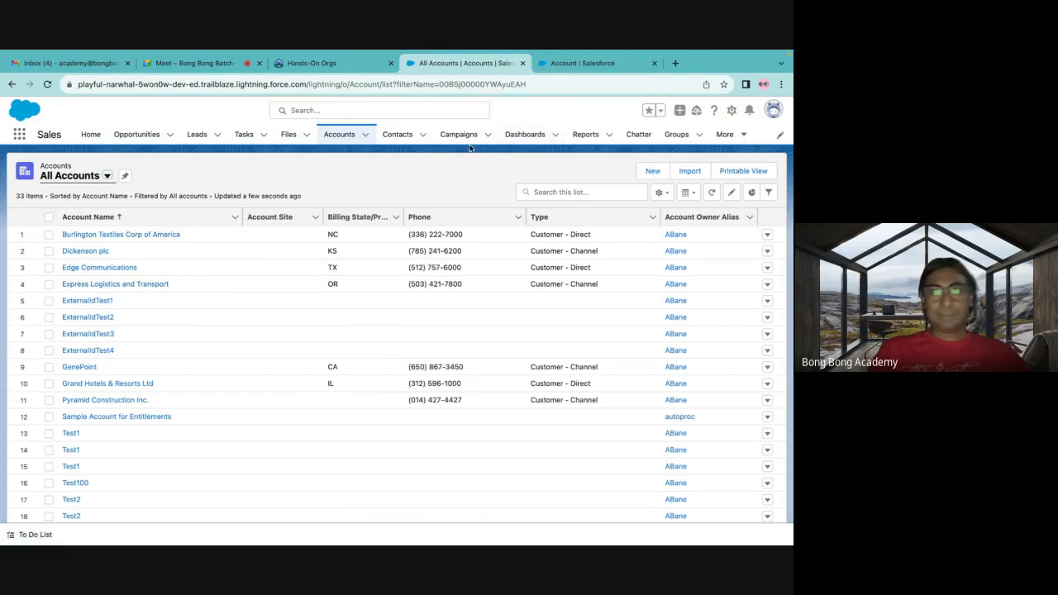
- Find the Applications object through an app search for "app" and show its All list view
{"action": "left_click", "coordinate": [725, 134]}
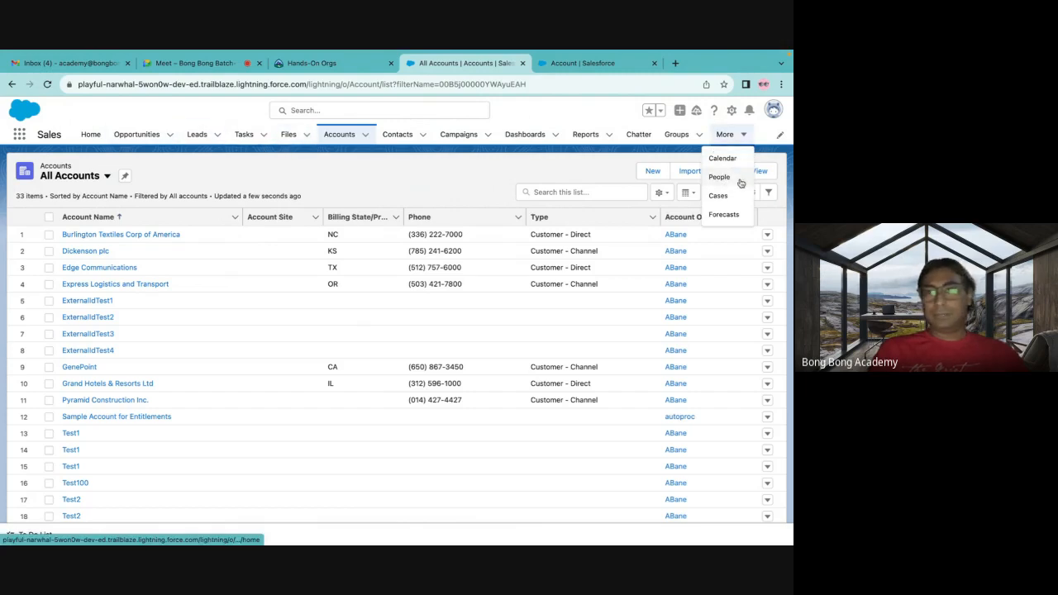
{"action": "left_click", "coordinate": [22, 134]}
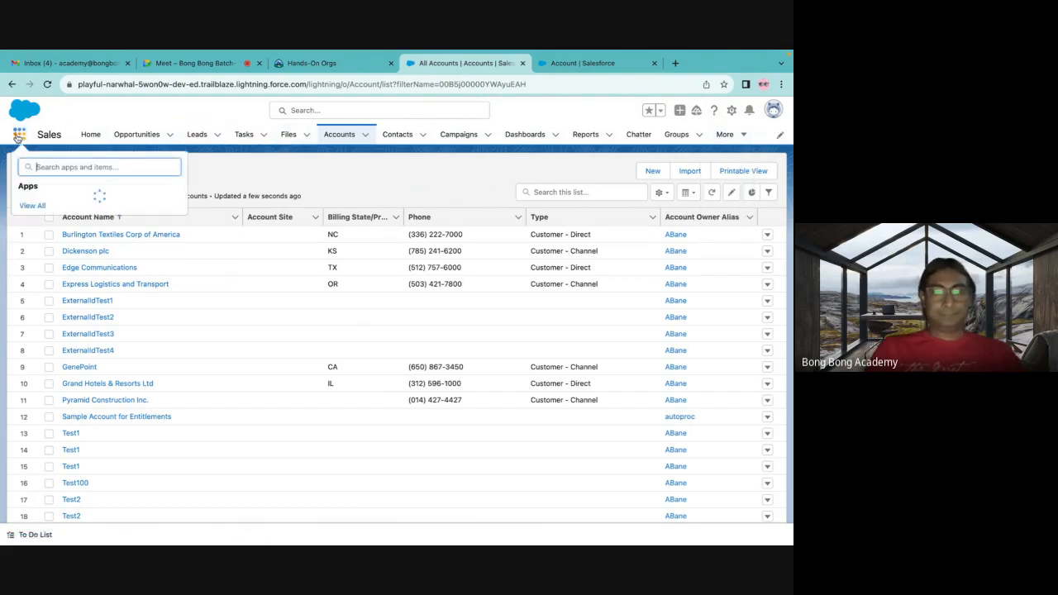
{"action": "type", "text": "app"}
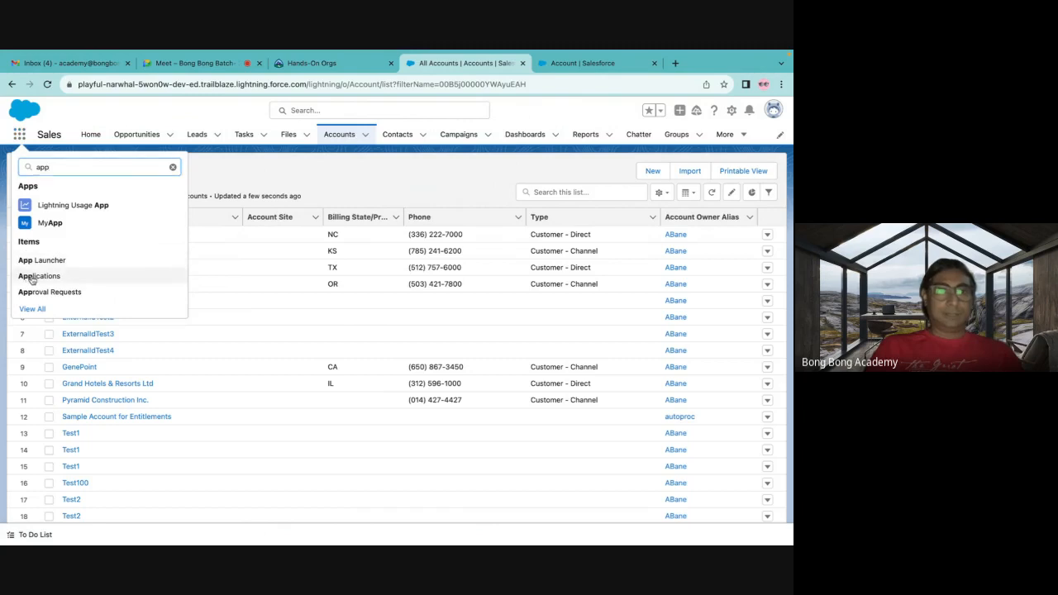
{"action": "left_click", "coordinate": [33, 276]}
{"action": "left_click", "coordinate": [115, 178]}
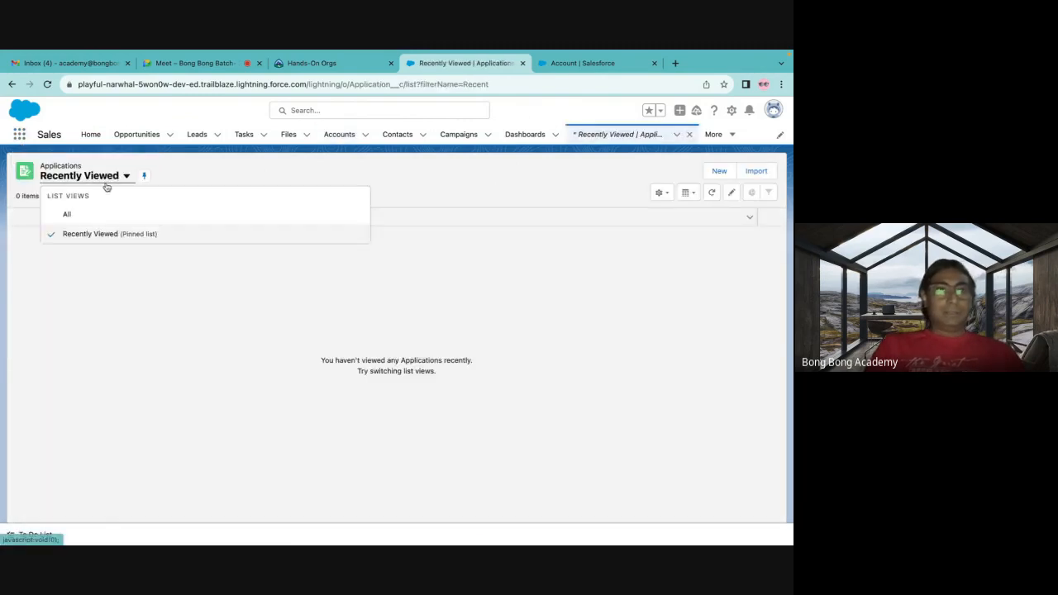
{"action": "left_click", "coordinate": [73, 215]}
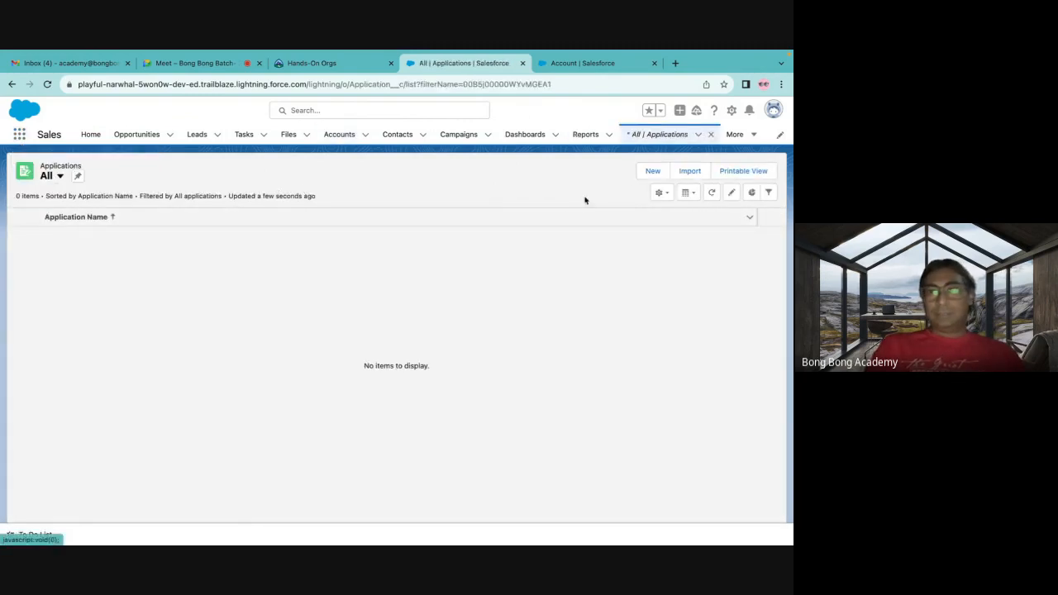
- Return to the accounts list, open the United Oil & Gas Corp. account and go to its Applications related list
{"action": "left_click", "coordinate": [339, 136]}
{"action": "left_click", "coordinate": [108, 236]}
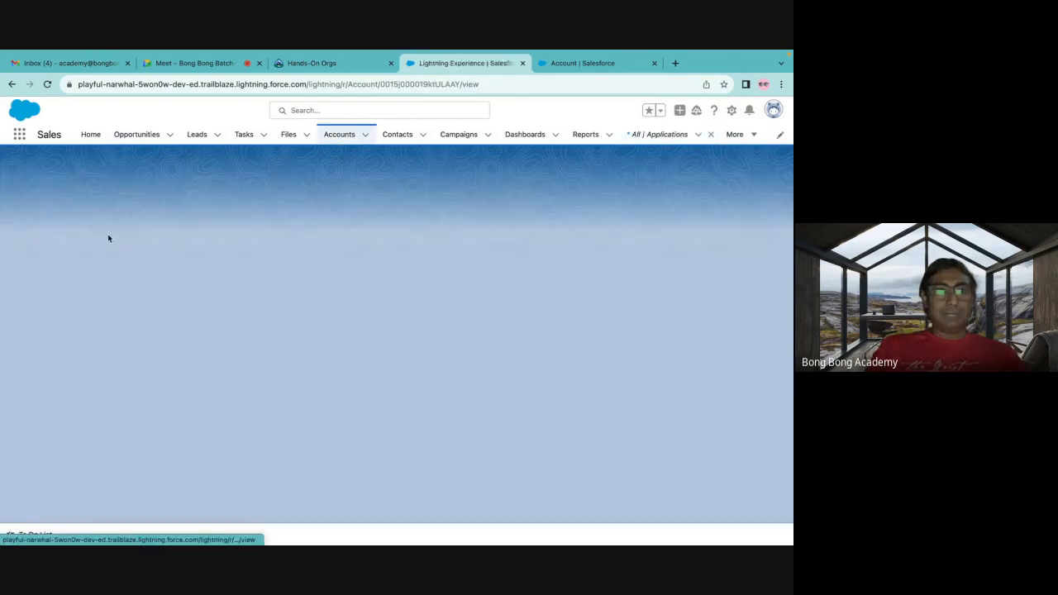
{"action": "scroll", "coordinate": [287, 342], "scroll_direction": "down", "scroll_amount": 5}
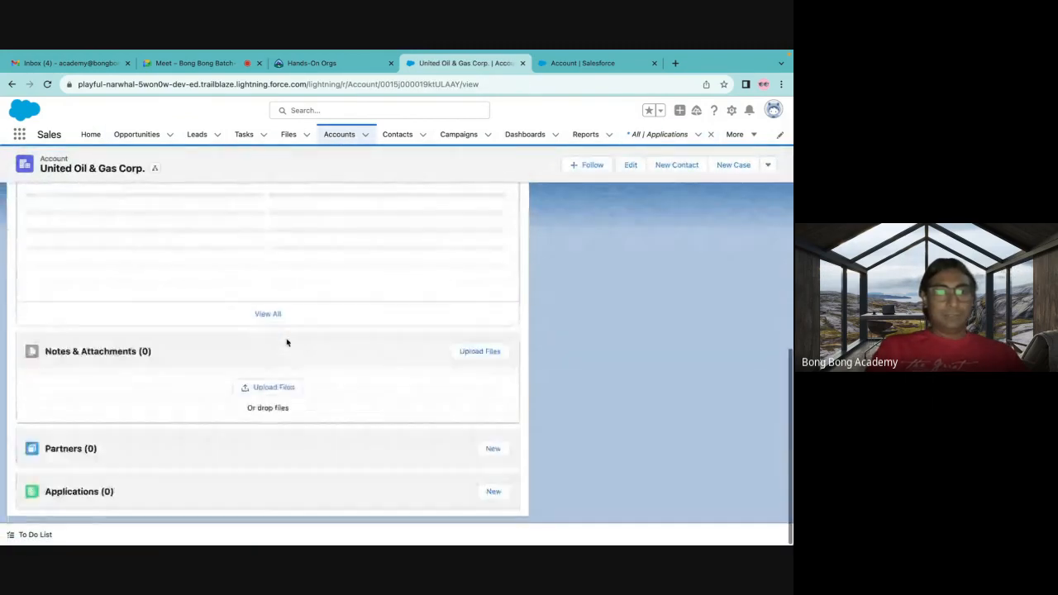
- Create an application for the United Oil & Gas Corp. account with a fee of 100 and Test1 Contact as contact
{"action": "left_click", "coordinate": [492, 491]}
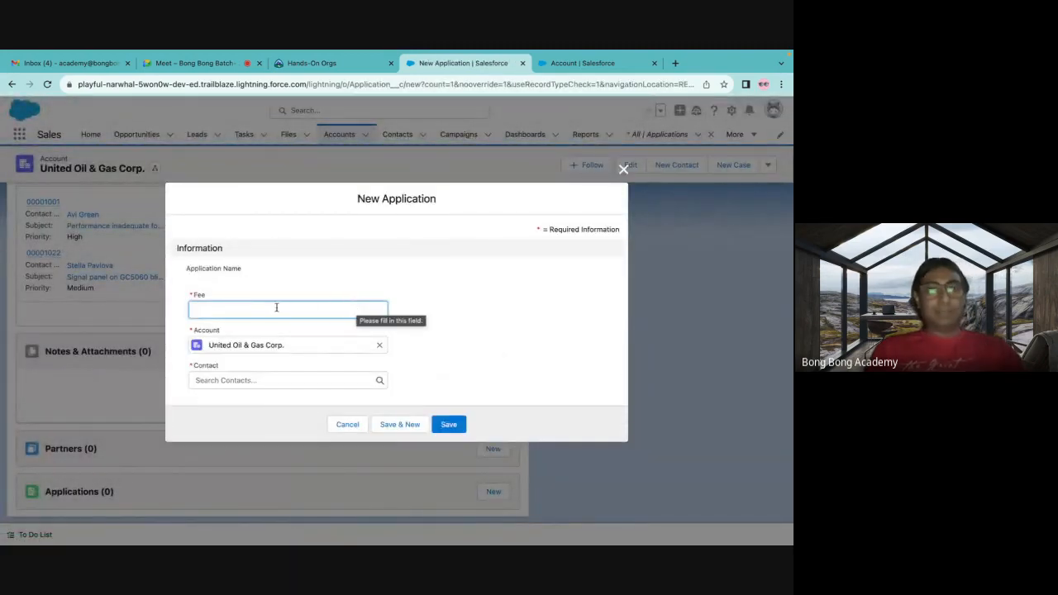
{"action": "type", "text": "100"}
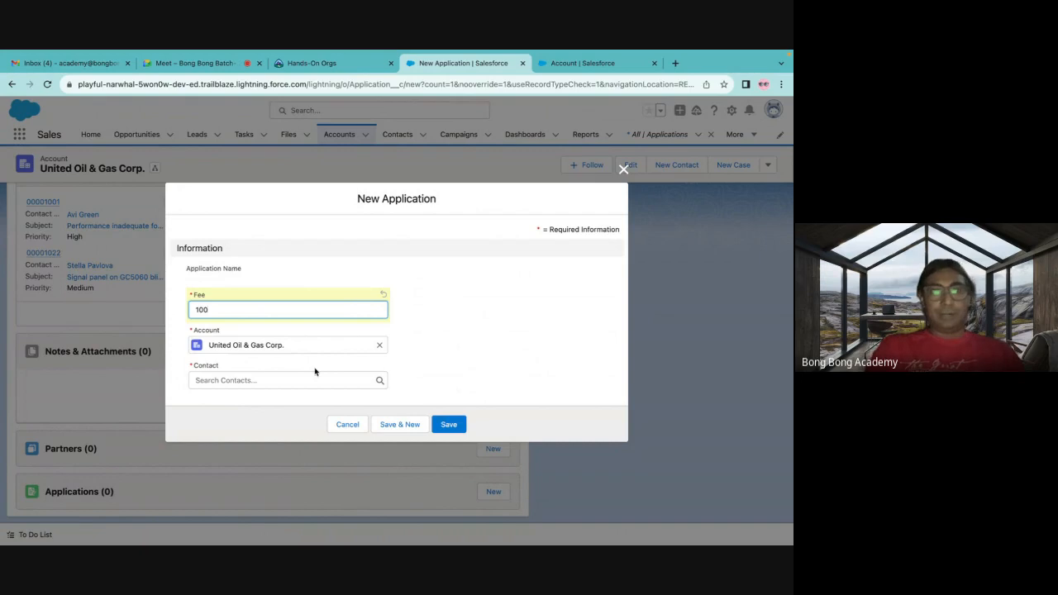
{"action": "left_click", "coordinate": [296, 377]}
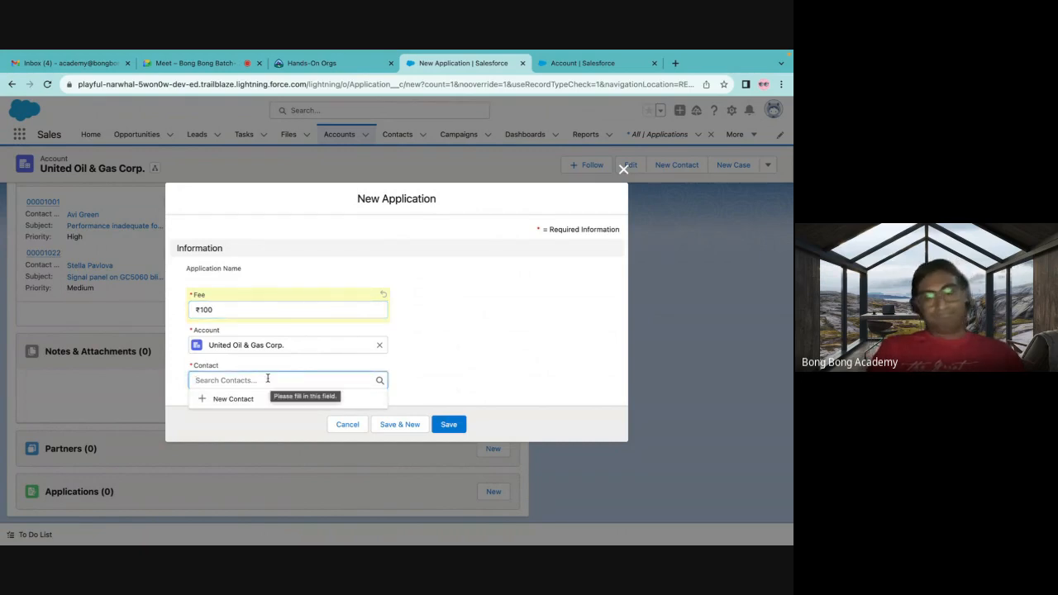
{"action": "type", "text": "tes"}
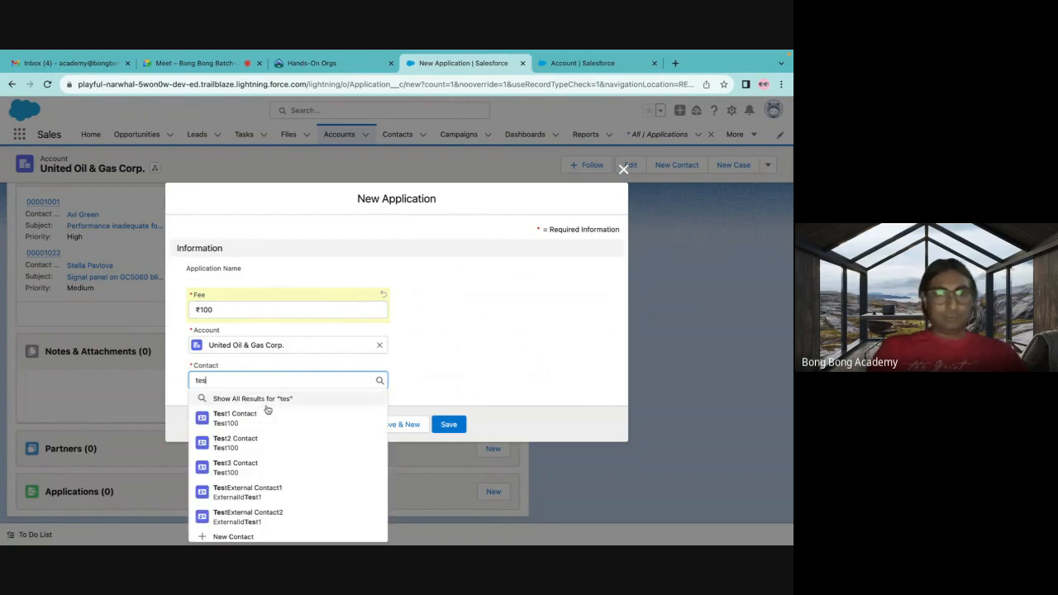
{"action": "left_click", "coordinate": [260, 417]}
{"action": "left_click", "coordinate": [449, 424]}
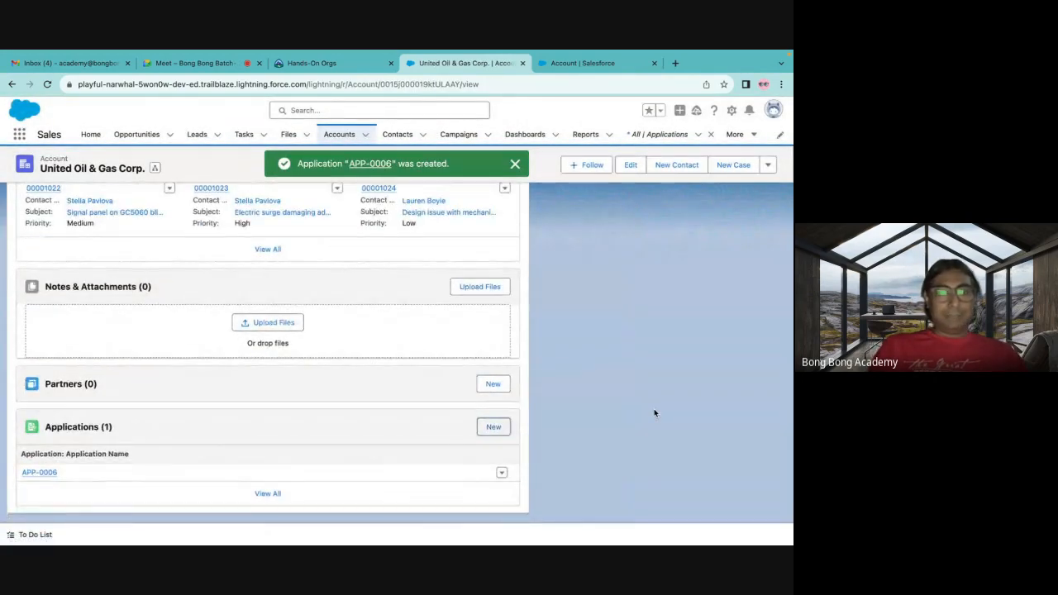
- Check the Application roll-up summary field in the details of the United Oil & Gas Corp. account
{"action": "scroll", "coordinate": [654, 414], "scroll_direction": "up", "scroll_amount": 5}
{"action": "scroll", "coordinate": [654, 413], "scroll_direction": "up", "scroll_amount": 3}
{"action": "left_click", "coordinate": [94, 254]}
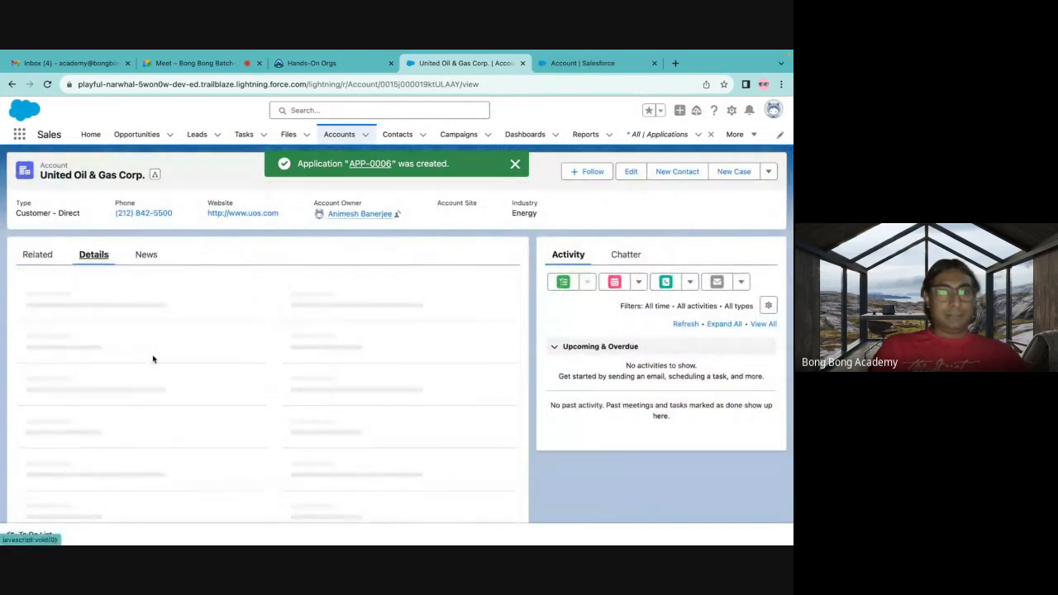
{"action": "scroll", "coordinate": [153, 359], "scroll_direction": "down", "scroll_amount": 2}
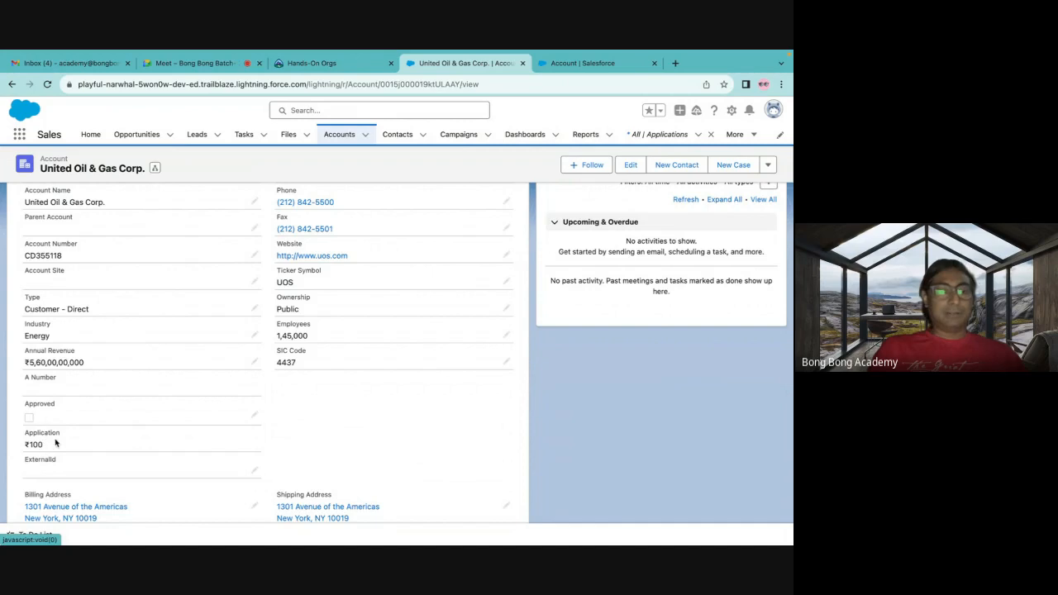
{"action": "scroll", "coordinate": [41, 452], "scroll_direction": "down", "scroll_amount": 5}
{"action": "scroll", "coordinate": [50, 439], "scroll_direction": "up", "scroll_amount": 8}
- Create another application from the account's related records with a fee of 200 and Test2 Contact as contact
{"action": "left_click", "coordinate": [37, 260]}
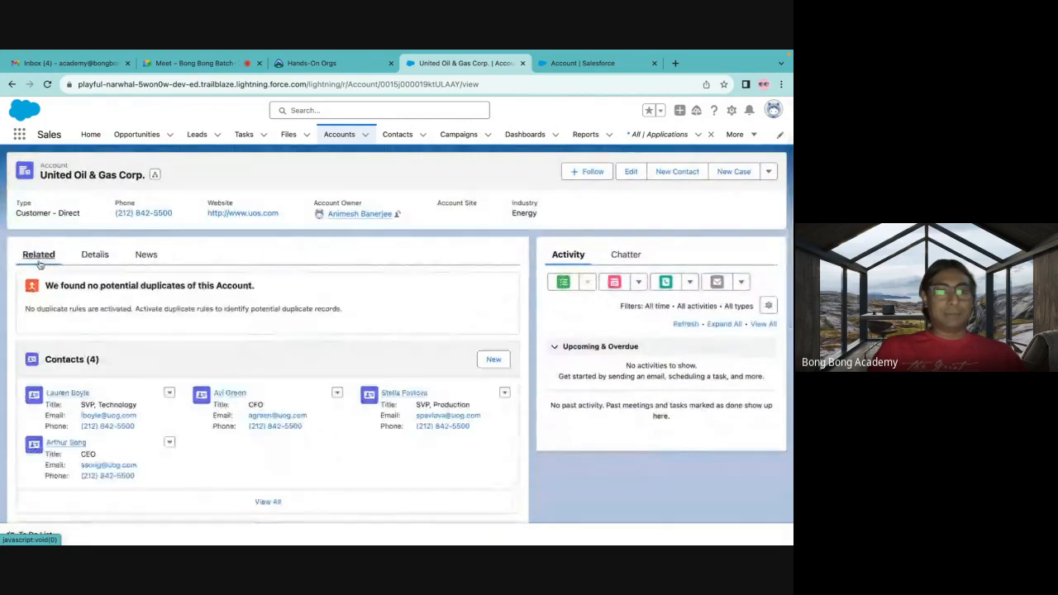
{"action": "scroll", "coordinate": [262, 512], "scroll_direction": "down", "scroll_amount": 10}
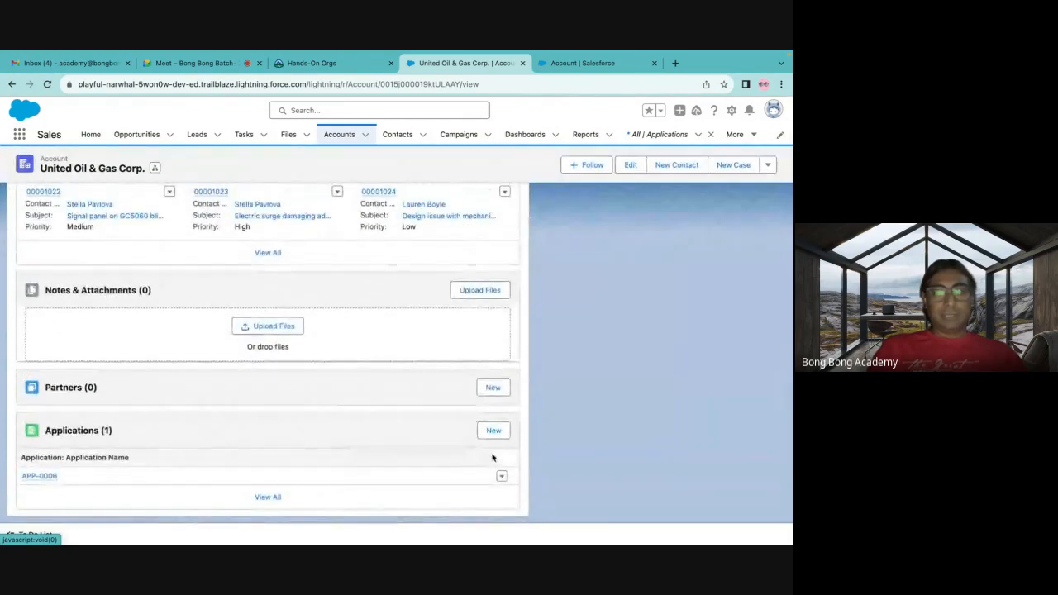
{"action": "left_click", "coordinate": [492, 429]}
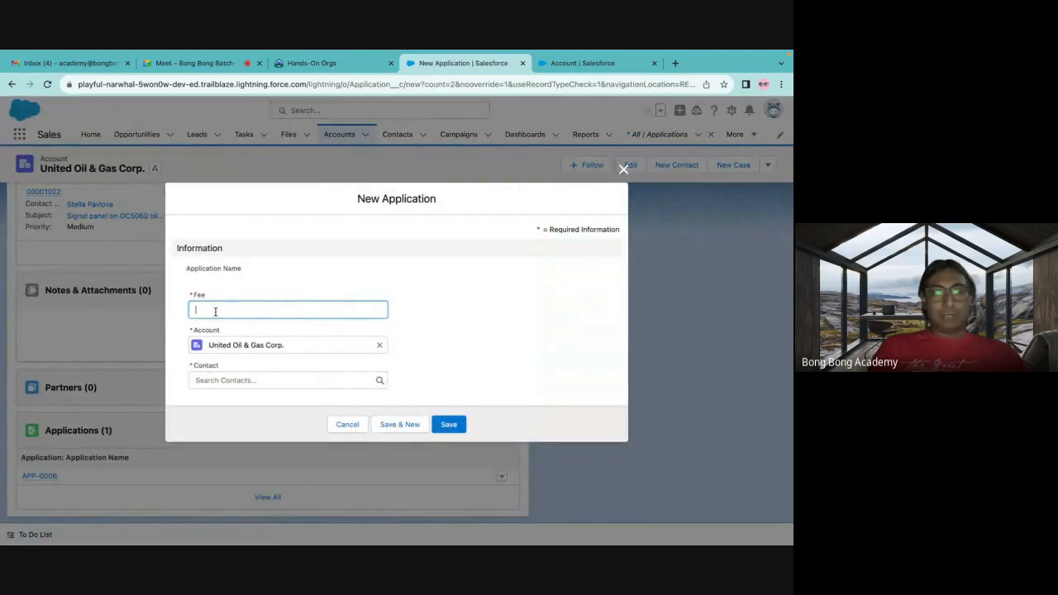
{"action": "type", "text": "200"}
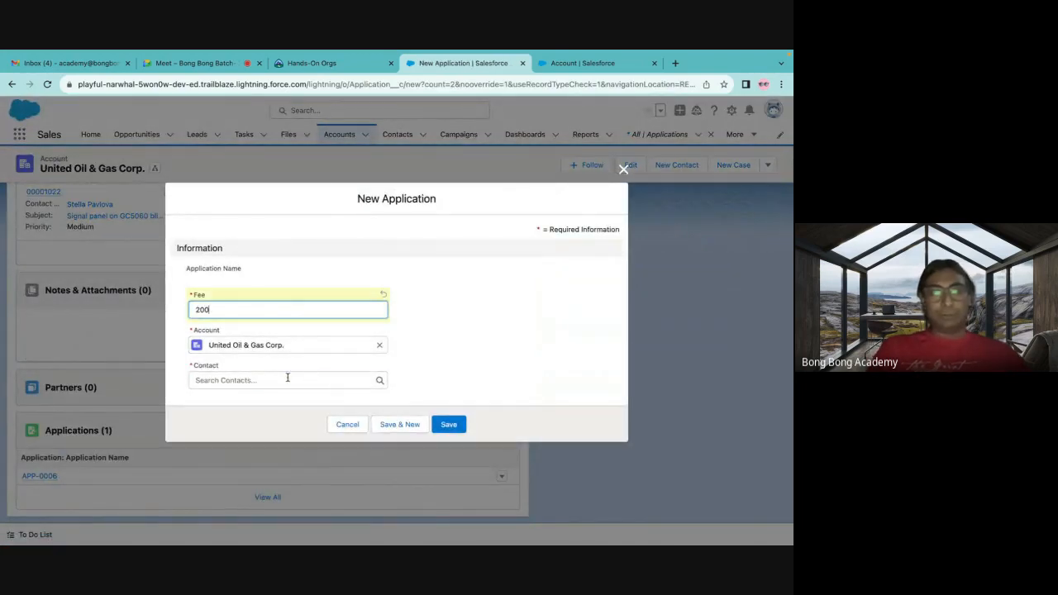
{"action": "left_click", "coordinate": [286, 379]}
{"action": "type", "text": "tes"}
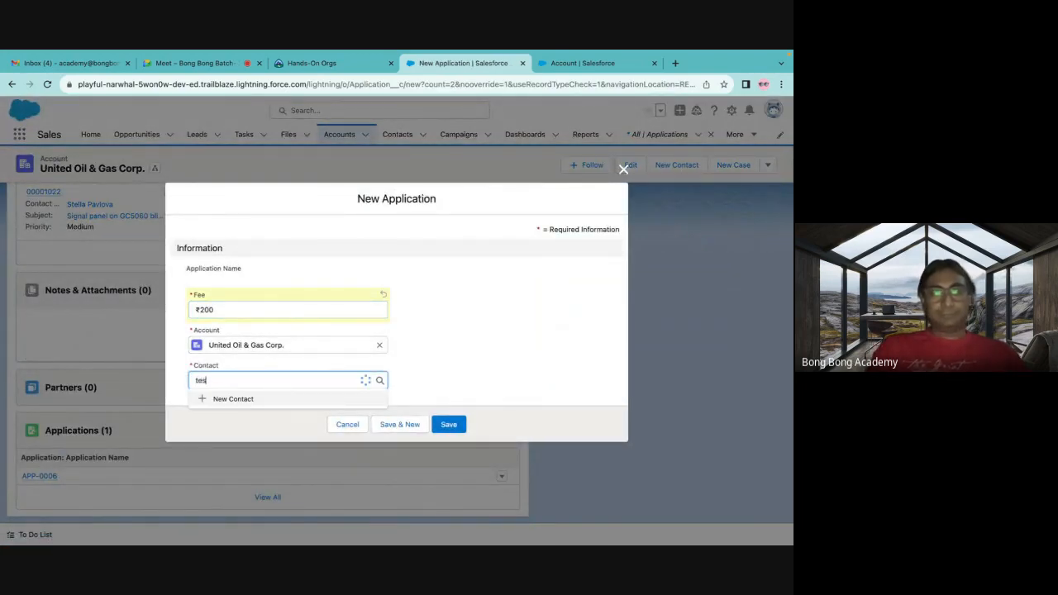
{"action": "type", "text": "t"}
{"action": "left_click", "coordinate": [267, 434]}
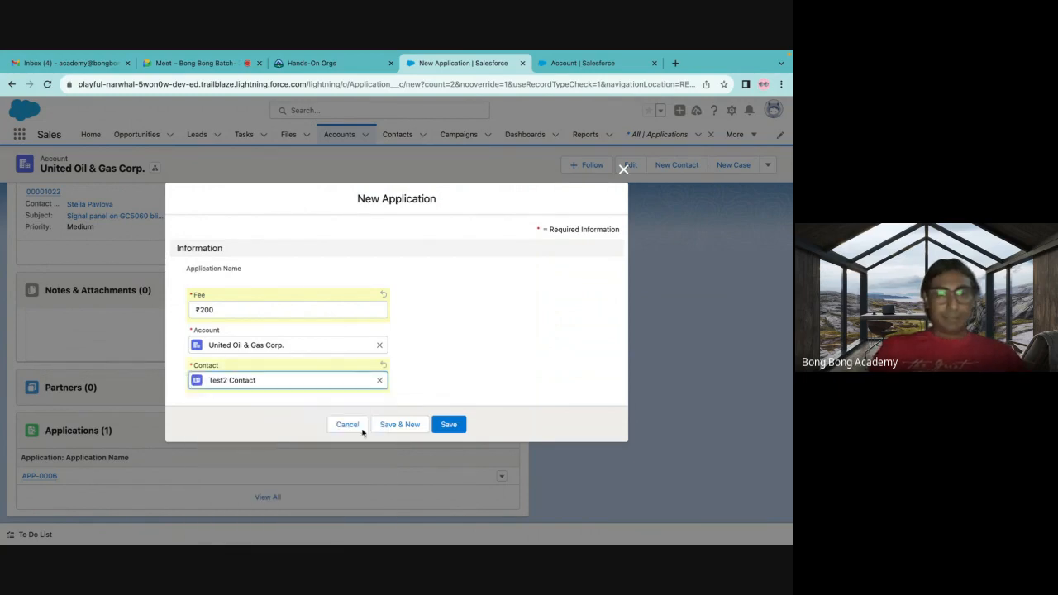
{"action": "left_click", "coordinate": [449, 425]}
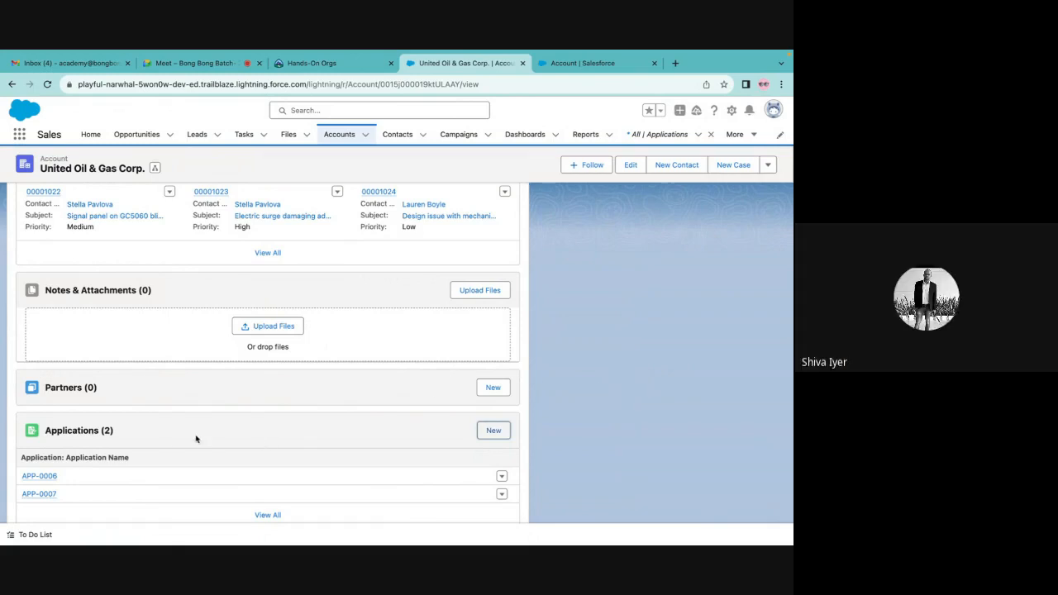
- Review the account's Applications related list and check the Application roll-up field in the account details
{"action": "scroll", "coordinate": [196, 439], "scroll_direction": "up", "scroll_amount": 10}
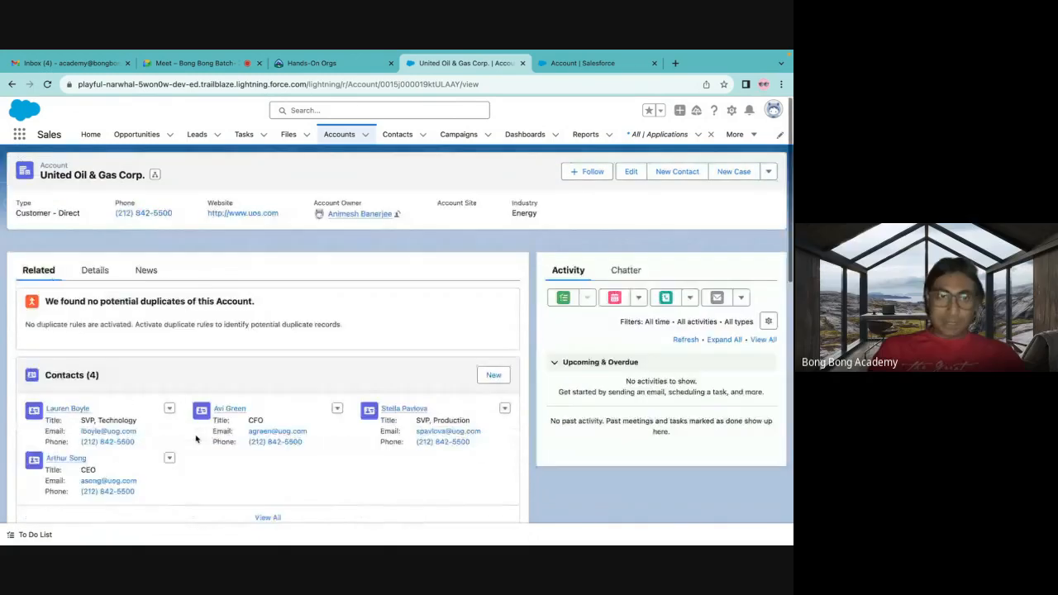
{"action": "scroll", "coordinate": [196, 439], "scroll_direction": "down", "scroll_amount": 10}
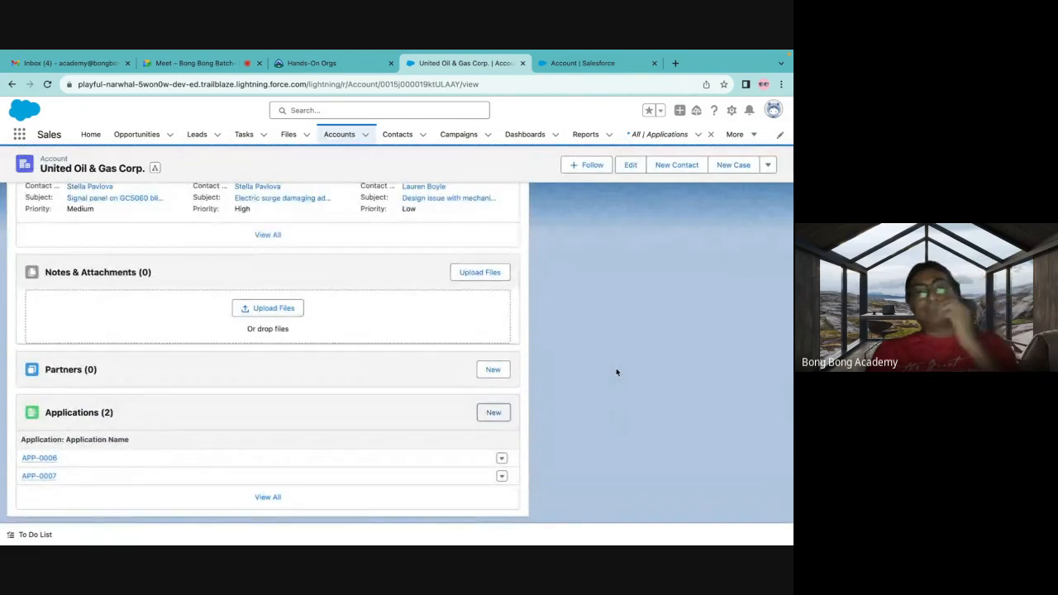
{"action": "scroll", "coordinate": [616, 372], "scroll_direction": "up", "scroll_amount": 10}
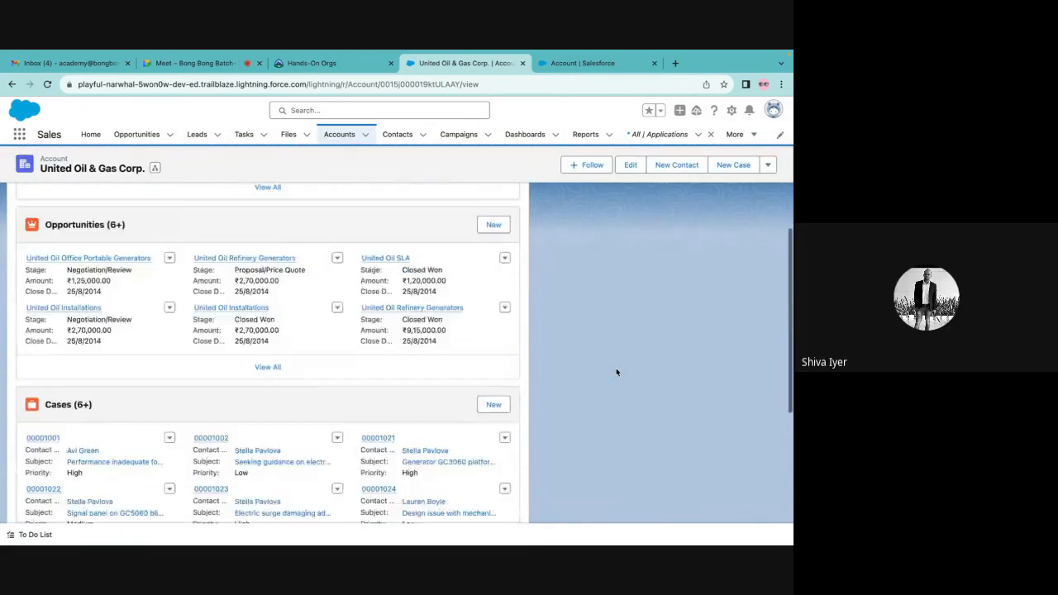
{"action": "left_click", "coordinate": [95, 255]}
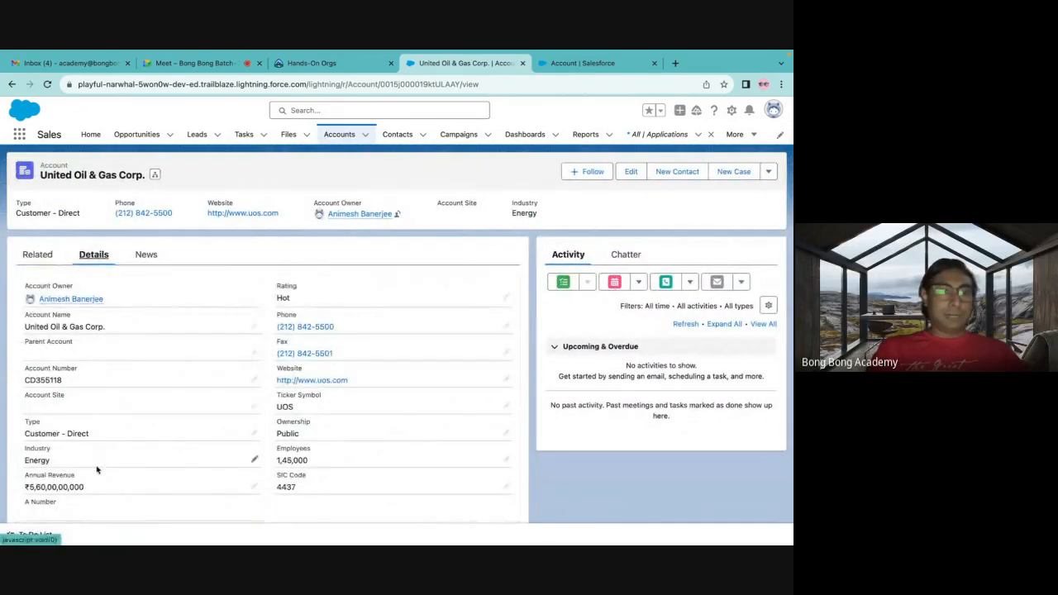
{"action": "scroll", "coordinate": [91, 463], "scroll_direction": "down", "scroll_amount": 4}
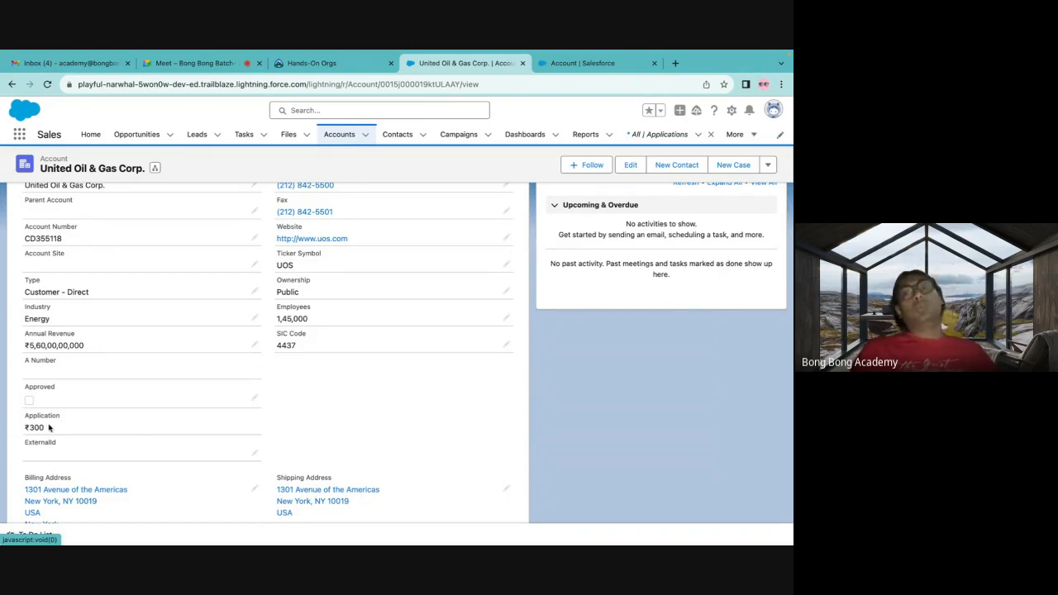
{"action": "scroll", "coordinate": [408, 441], "scroll_direction": "down", "scroll_amount": 4}
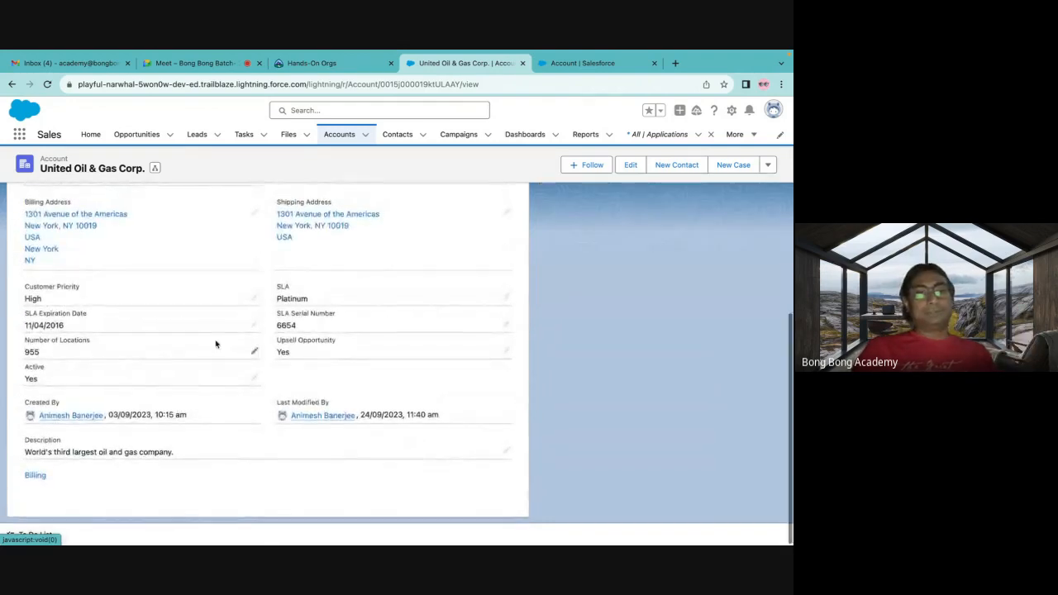
- Look over the account's related applications and view the unfinished roll-up summary definition for the new Account field
{"action": "scroll", "coordinate": [215, 343], "scroll_direction": "up", "scroll_amount": 5}
{"action": "left_click", "coordinate": [42, 256]}
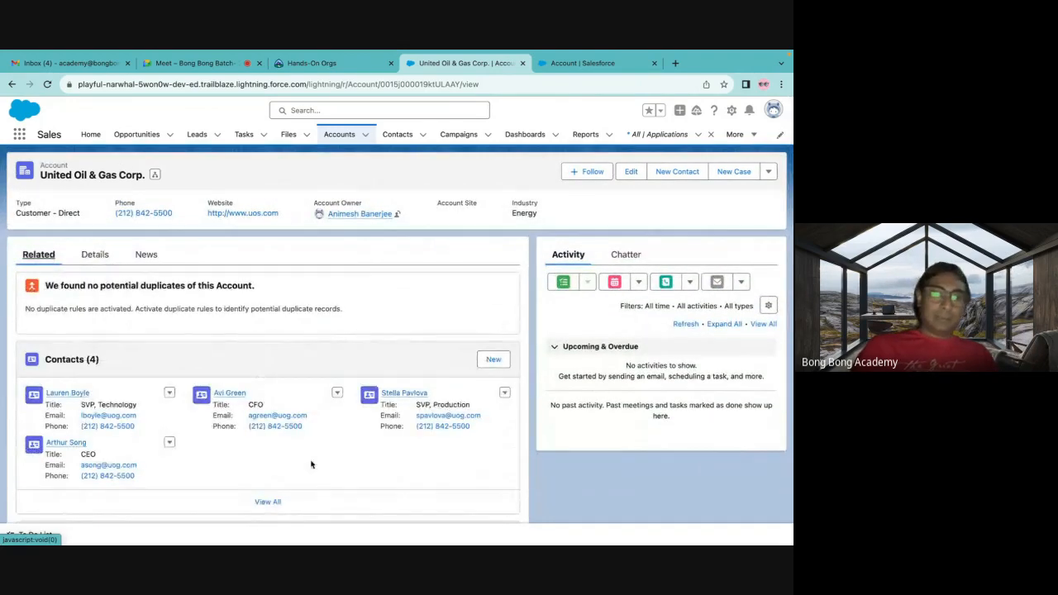
{"action": "scroll", "coordinate": [310, 463], "scroll_direction": "down", "scroll_amount": 8}
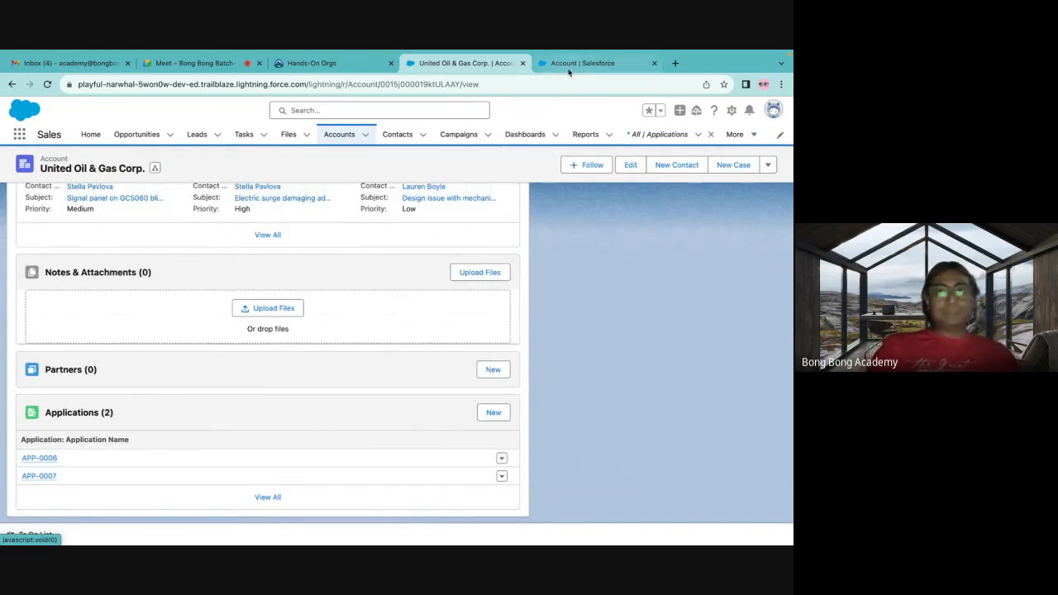
{"action": "key", "text": "ctrl+Tab"}
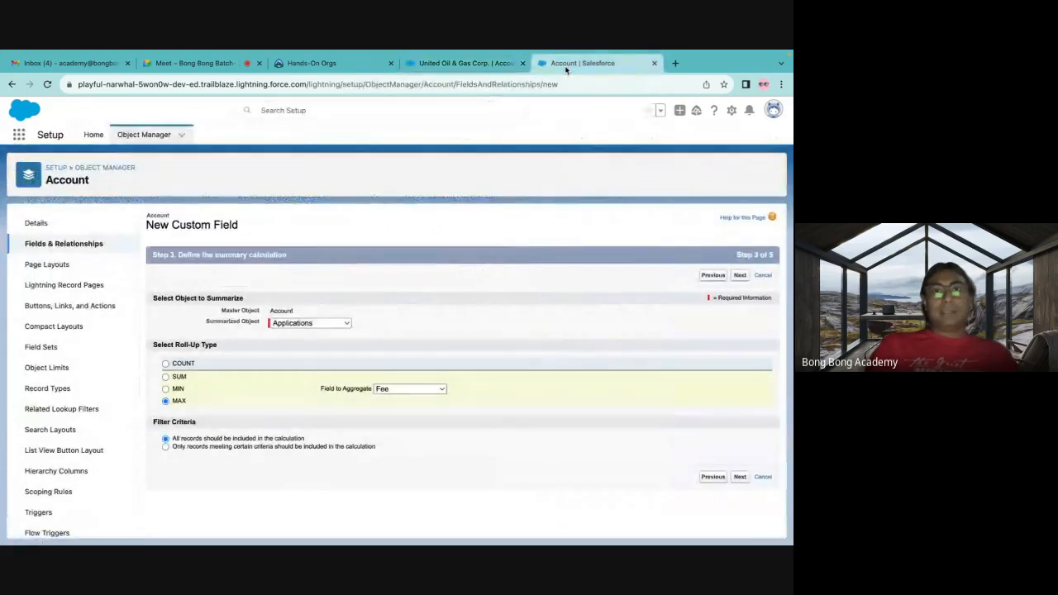
{"action": "left_click", "coordinate": [460, 62]}
{"action": "scroll", "coordinate": [625, 285], "scroll_direction": "up", "scroll_amount": 10}
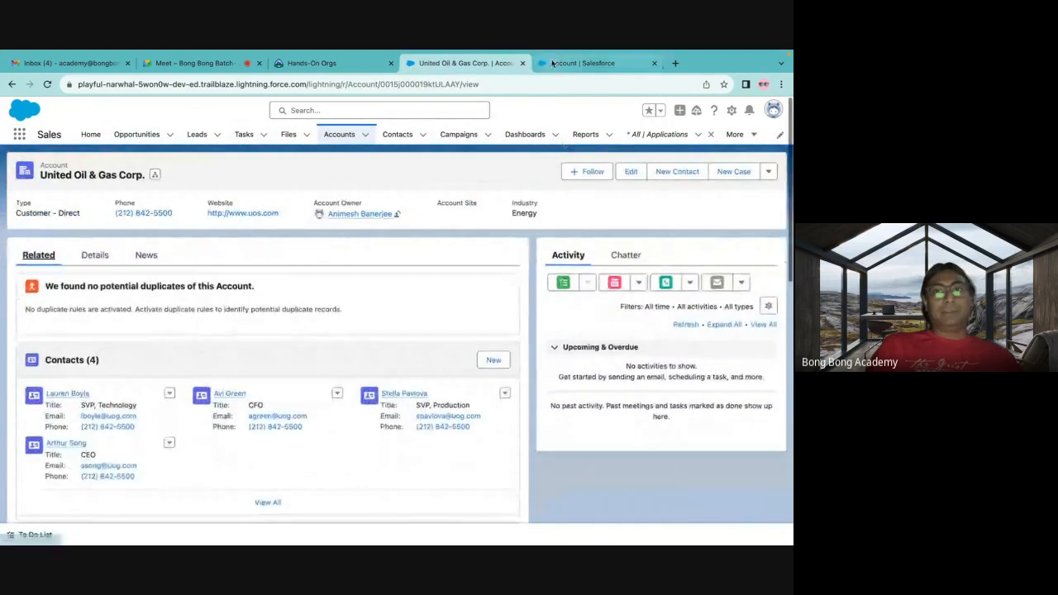
- Leave the unfinished new custom field and return to the Account object's Fields & Relationships list
{"action": "key", "text": "ctrl+Tab"}
{"action": "left_click", "coordinate": [52, 245]}
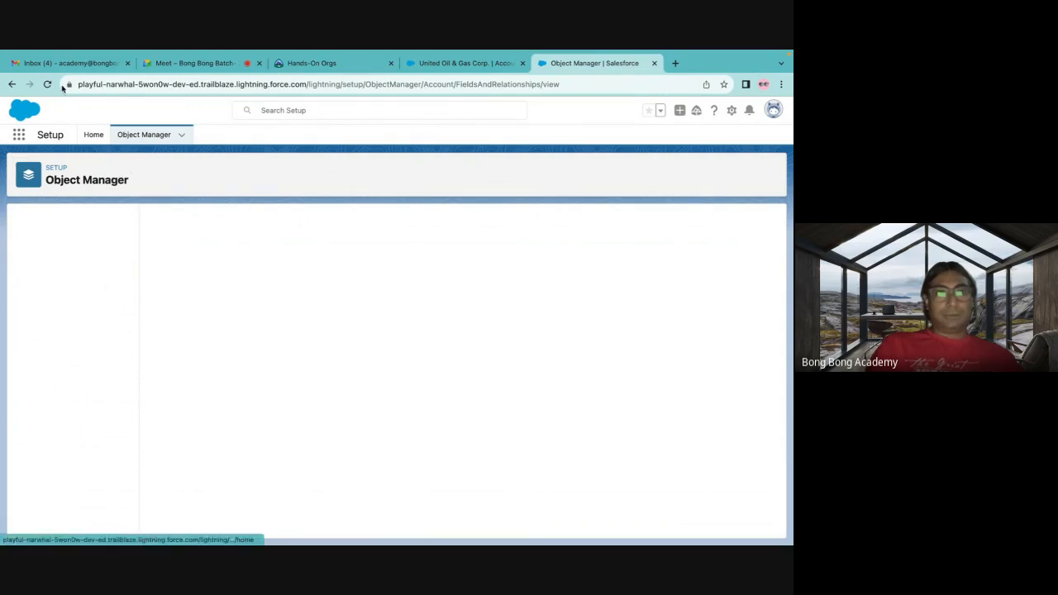
{"action": "left_click", "coordinate": [94, 137]}
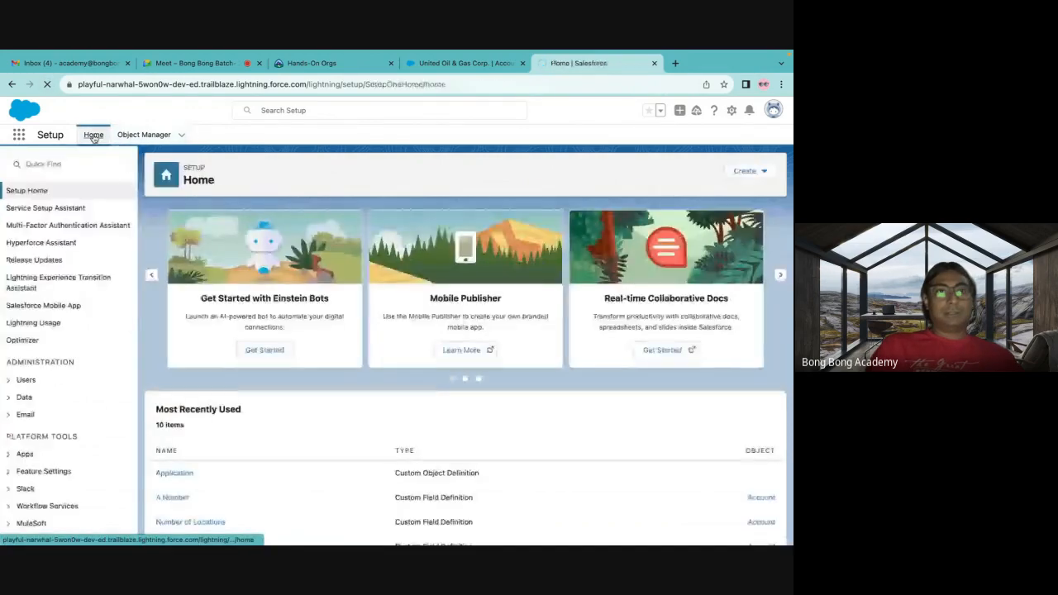
{"action": "left_click", "coordinate": [136, 136]}
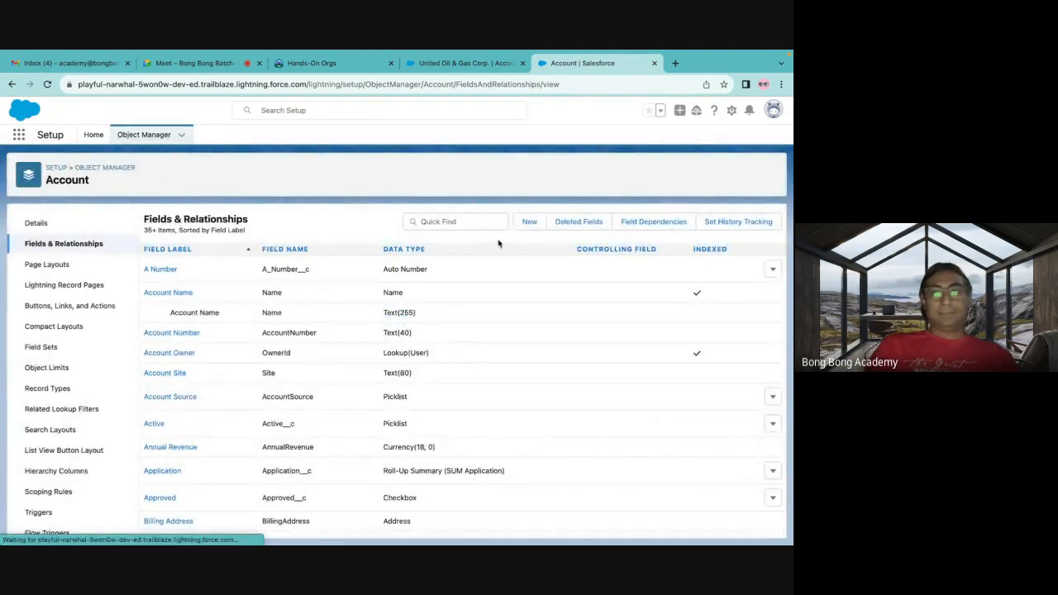
- Search the Object Manager for "appli", open the Application object's Fields & Relationships and reload the page
{"action": "left_click", "coordinate": [92, 170]}
{"action": "left_click", "coordinate": [564, 171]}
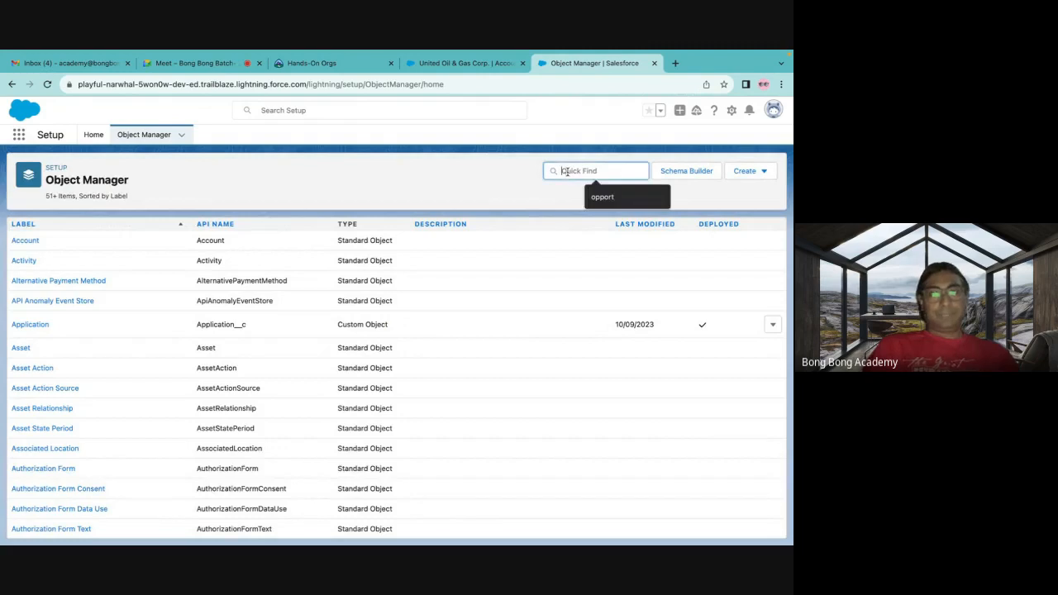
{"action": "type", "text": "appli"}
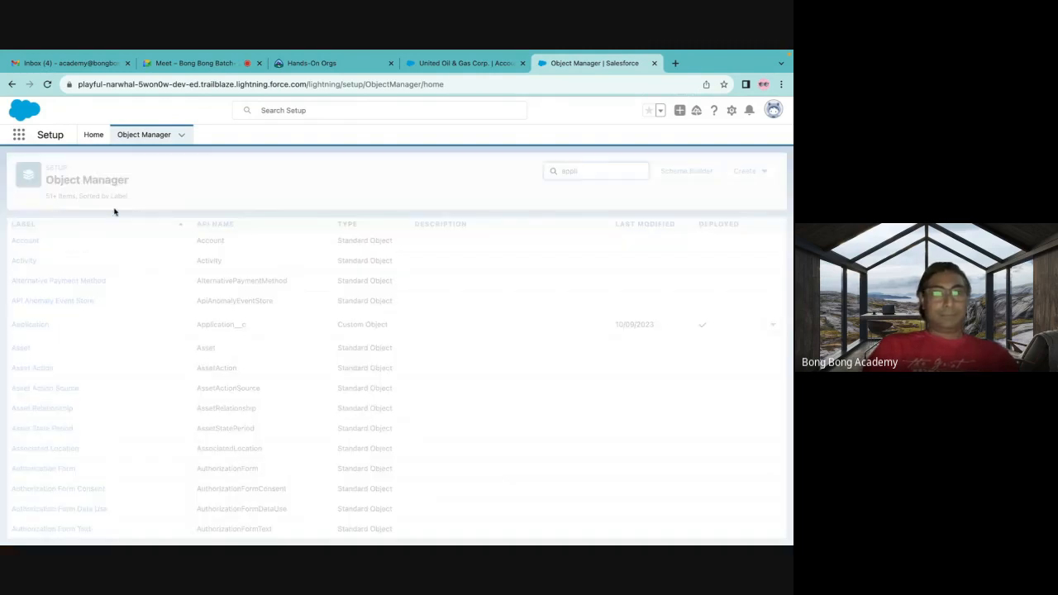
{"action": "left_click", "coordinate": [33, 243]}
{"action": "left_click", "coordinate": [72, 245]}
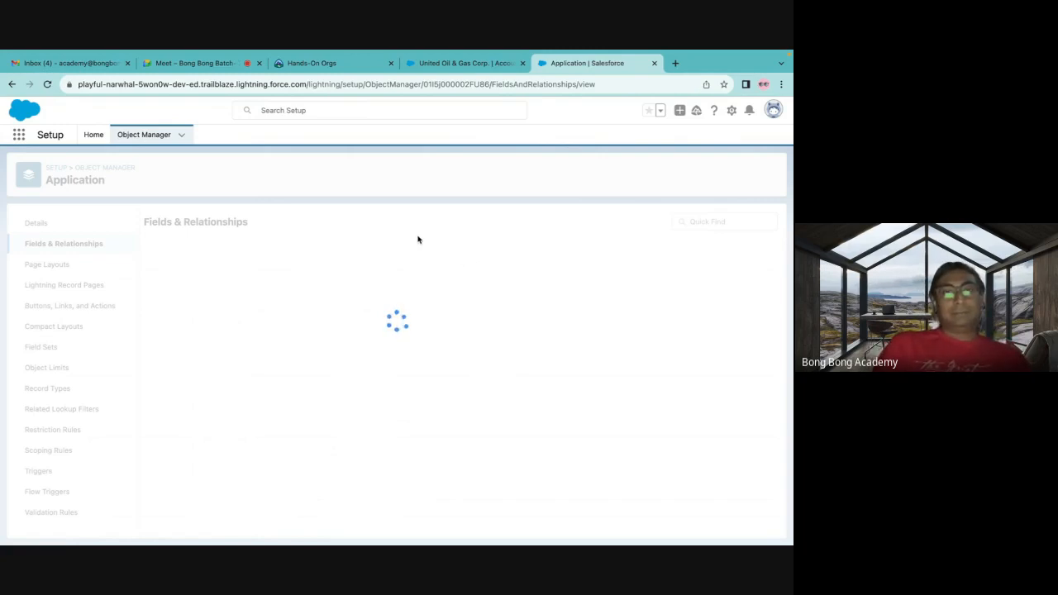
{"action": "left_click", "coordinate": [49, 87]}
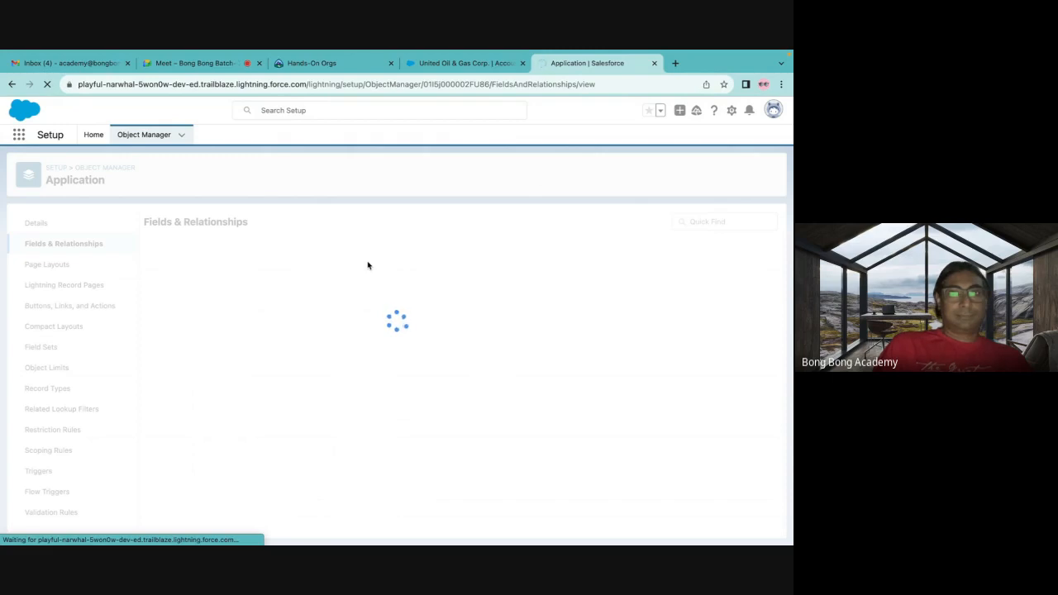
{"action": "left_click", "coordinate": [47, 84]}
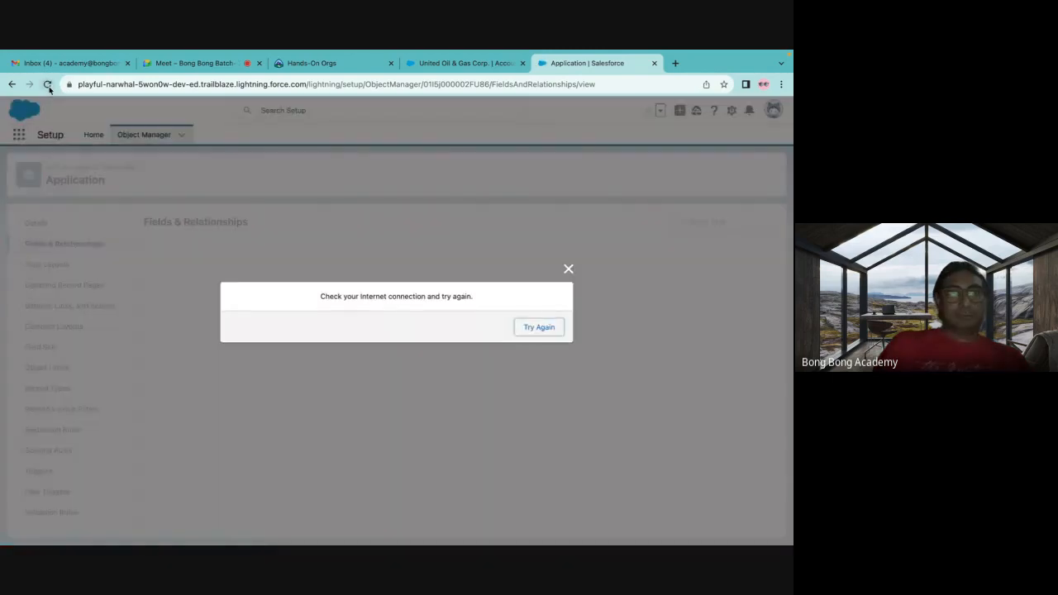
- Switch to the Google Meet call, turn off the camera and return to the Application object's setup page
{"action": "left_click", "coordinate": [201, 63]}
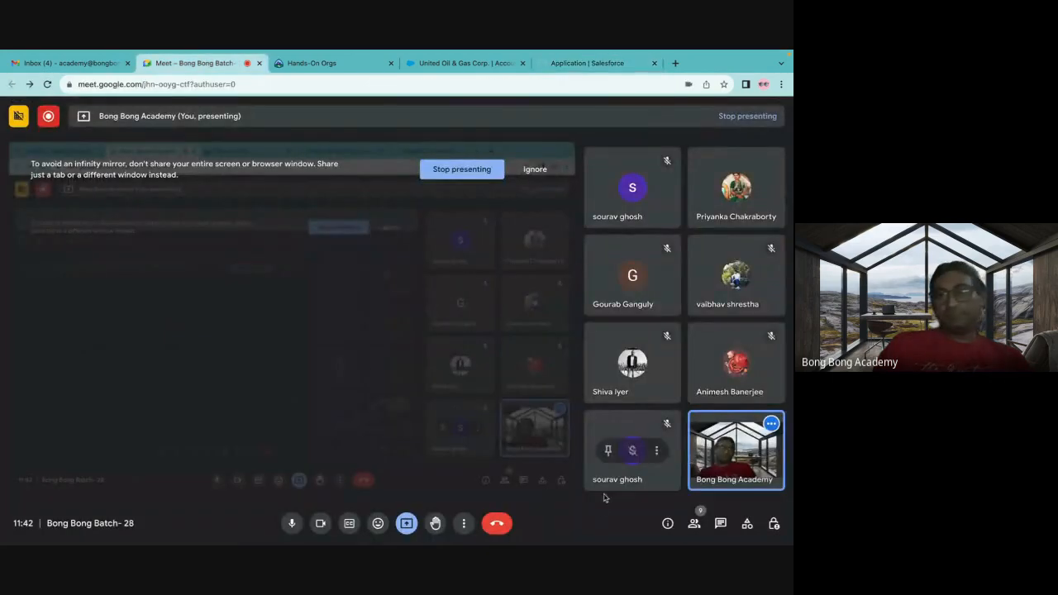
{"action": "left_click", "coordinate": [321, 523]}
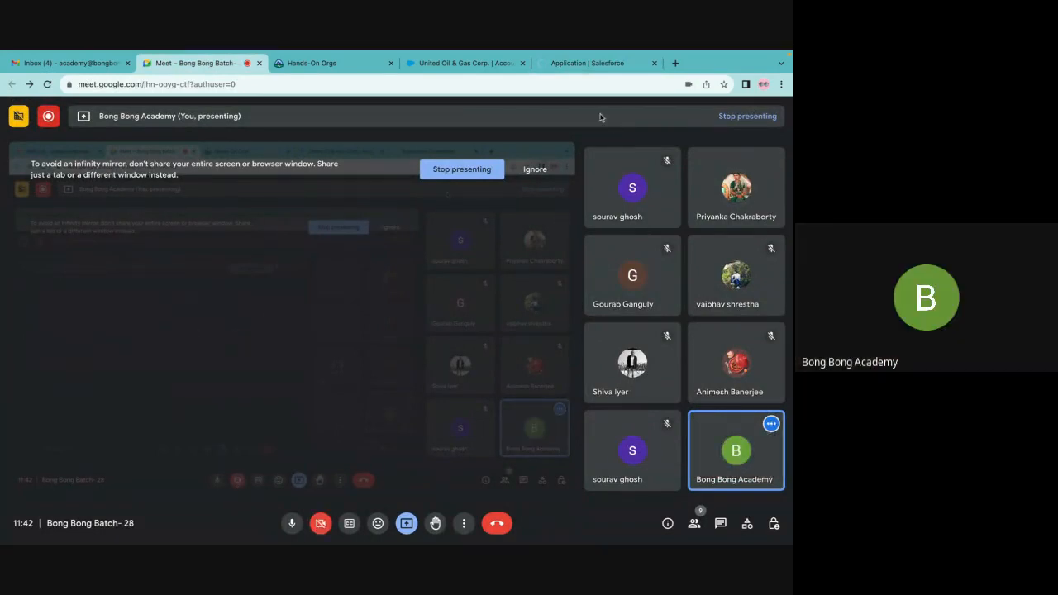
{"action": "left_click", "coordinate": [565, 71]}
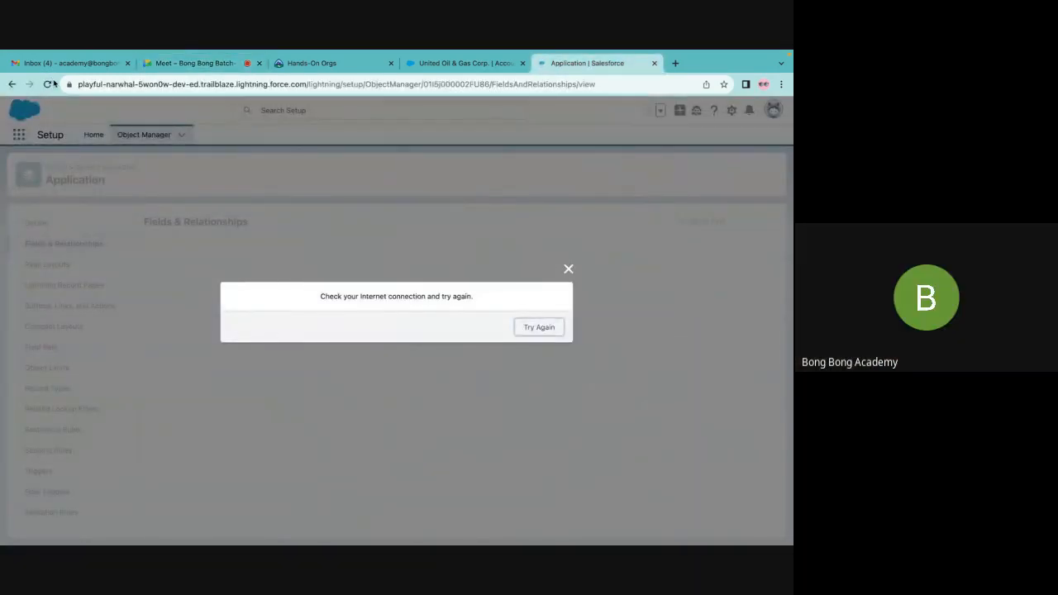
- Reload the Application object's Fields & Relationships page and check the computer's Wi-Fi connection
{"action": "left_click", "coordinate": [47, 85]}
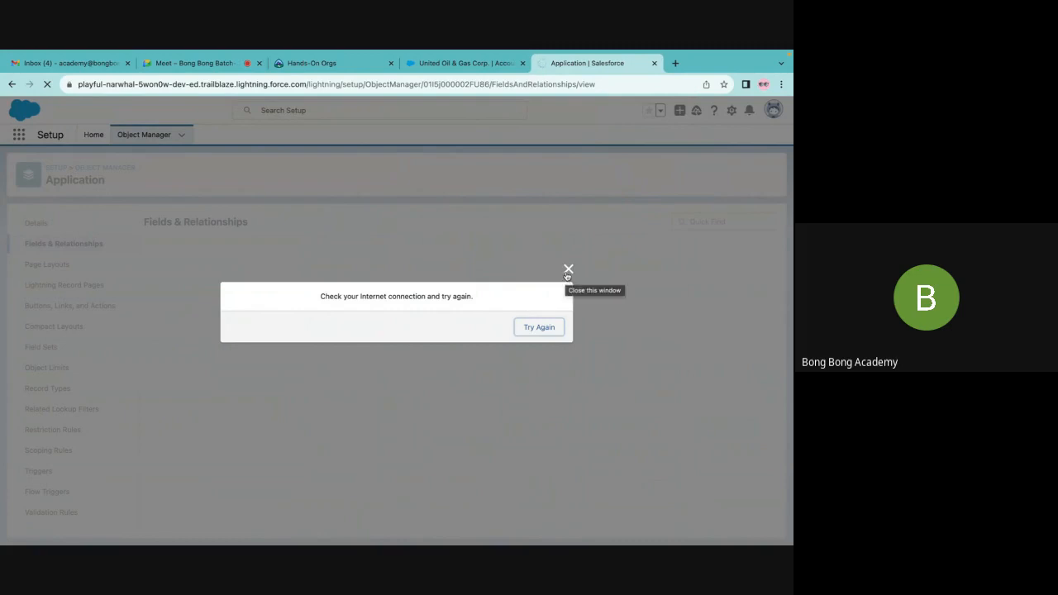
{"action": "left_click", "coordinate": [568, 270]}
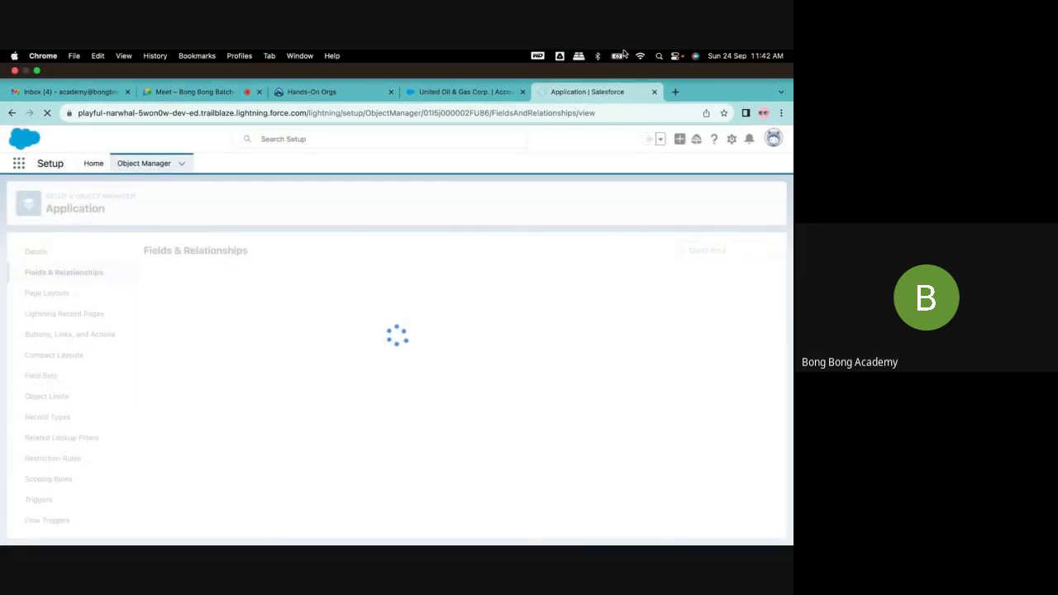
{"action": "left_click", "coordinate": [640, 58]}
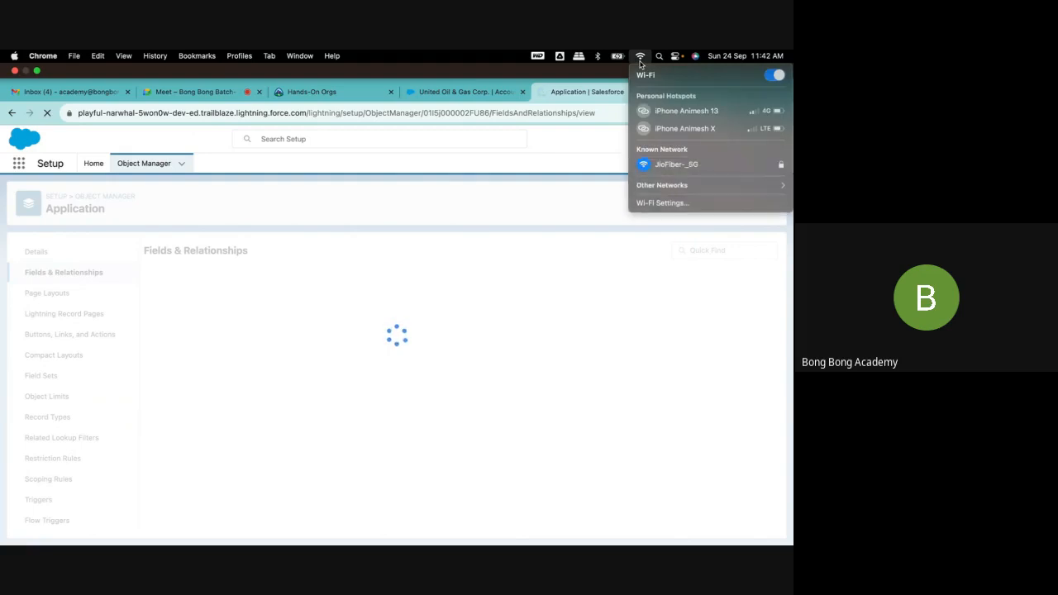
{"action": "left_click", "coordinate": [621, 248]}
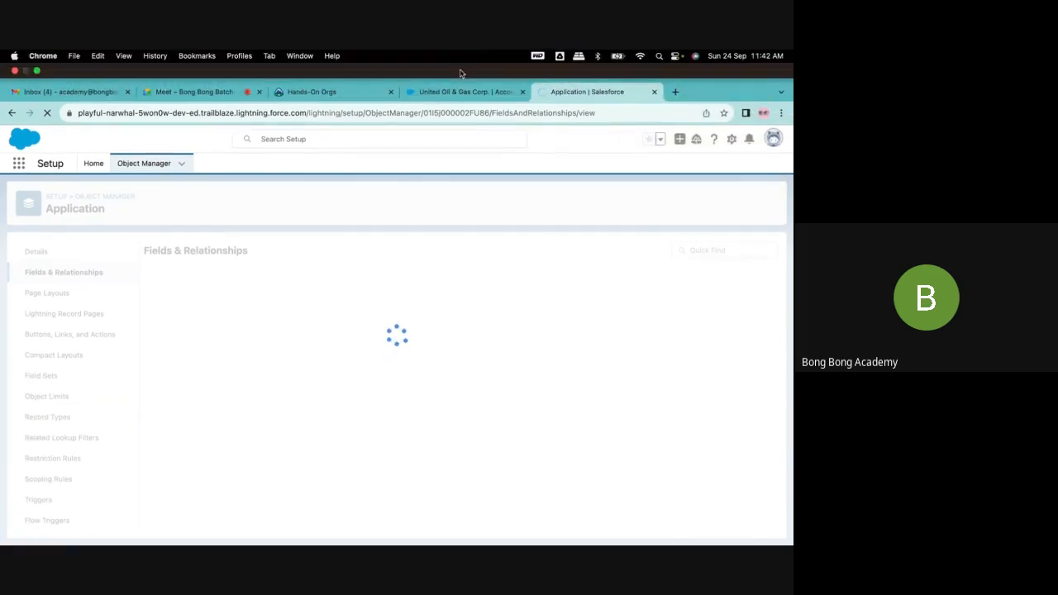
- Close the stalled Application setup page, reopen Setup from the account page and recheck the Wi-Fi networks
{"action": "left_click", "coordinate": [487, 92]}
{"action": "left_click", "coordinate": [567, 96]}
{"action": "key", "text": "super+w"}
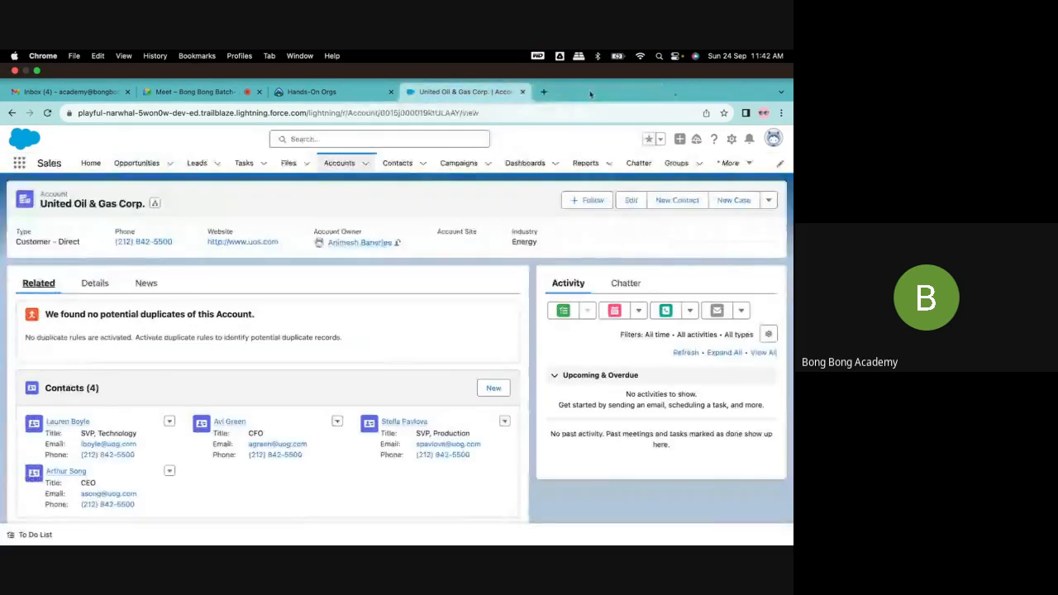
{"action": "left_click", "coordinate": [731, 139]}
{"action": "left_click", "coordinate": [676, 145]}
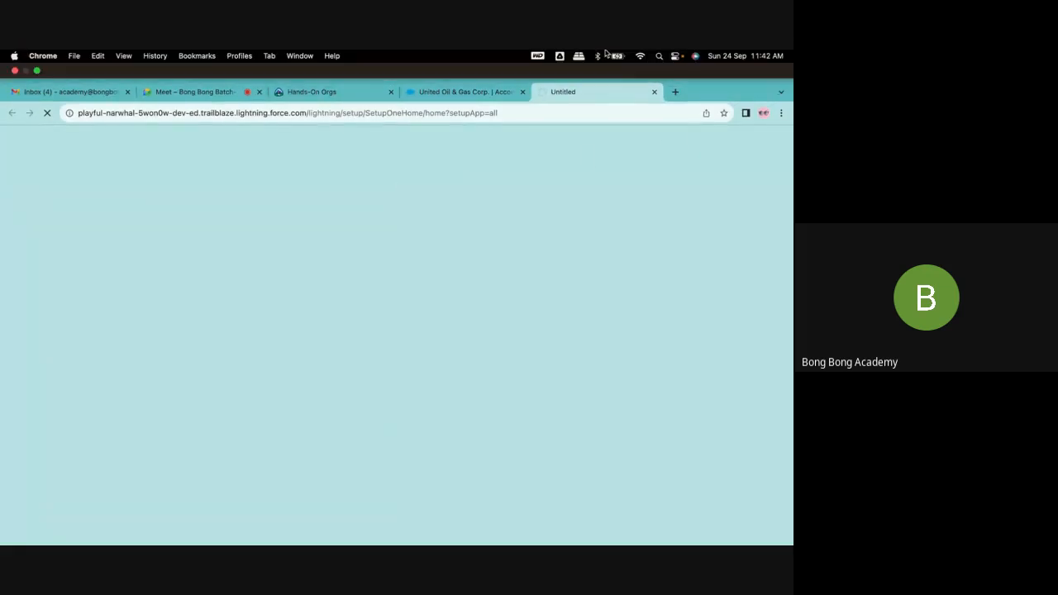
{"action": "left_click", "coordinate": [639, 56]}
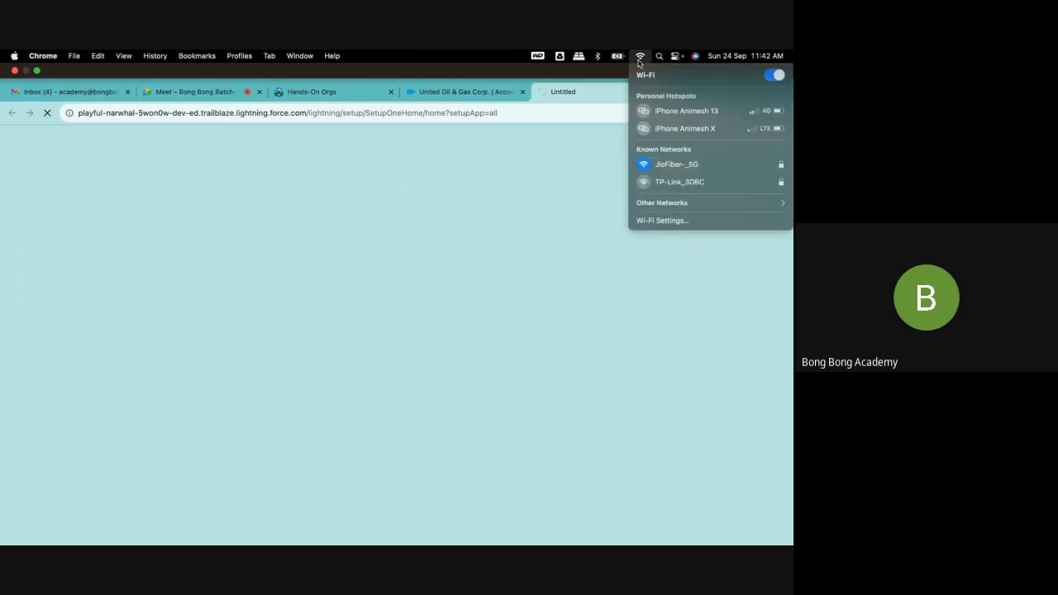
{"action": "left_click", "coordinate": [527, 172]}
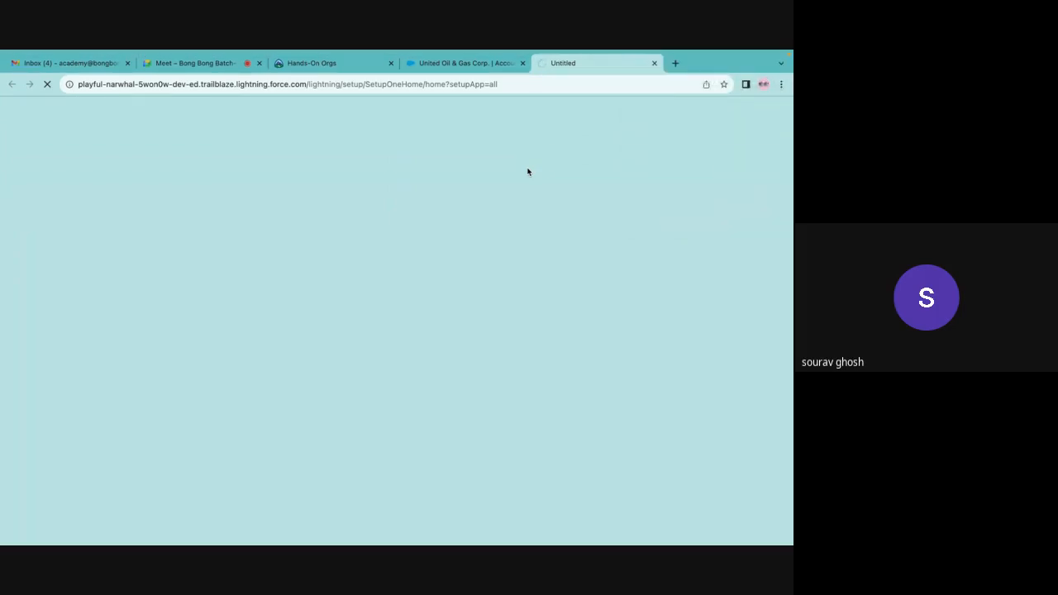
- Open application APP-0006 from the Applications related list of the United Oil & Gas Corp. account
{"action": "left_click", "coordinate": [477, 66]}
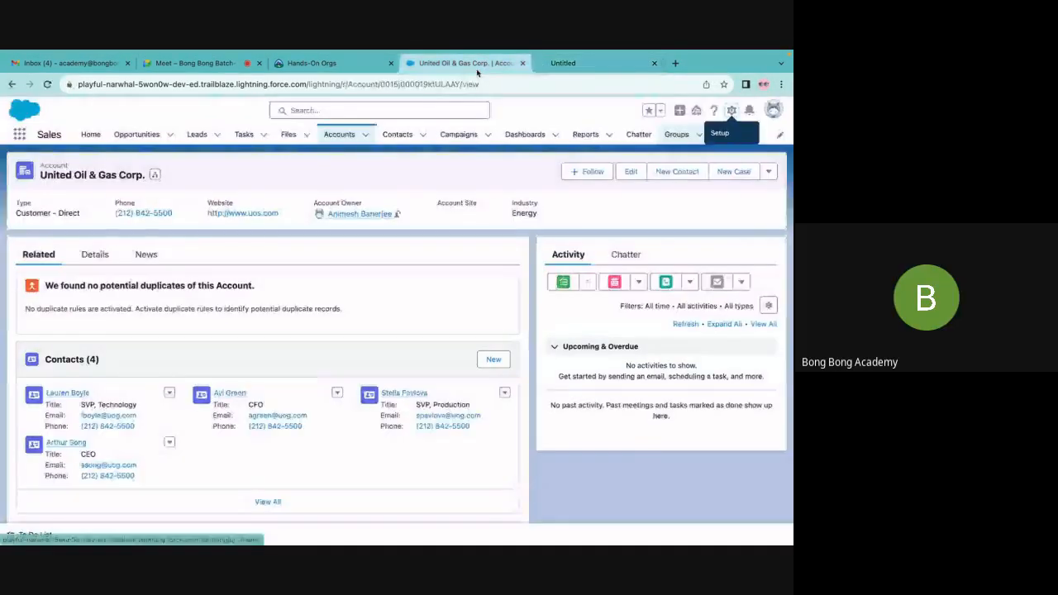
{"action": "left_click", "coordinate": [563, 67]}
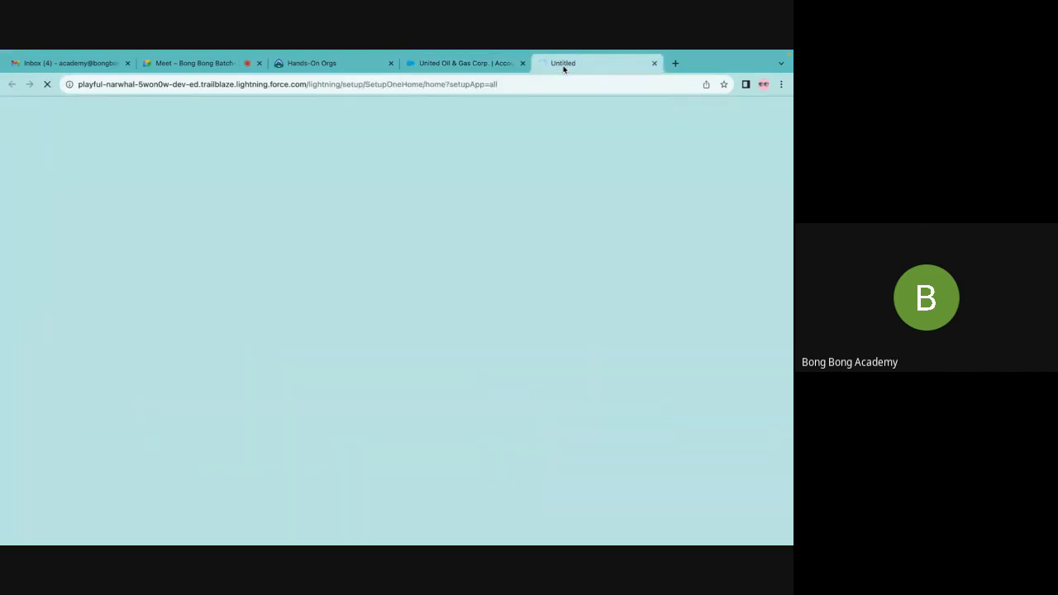
{"action": "left_click", "coordinate": [496, 64]}
{"action": "scroll", "coordinate": [132, 413], "scroll_direction": "down", "scroll_amount": 10}
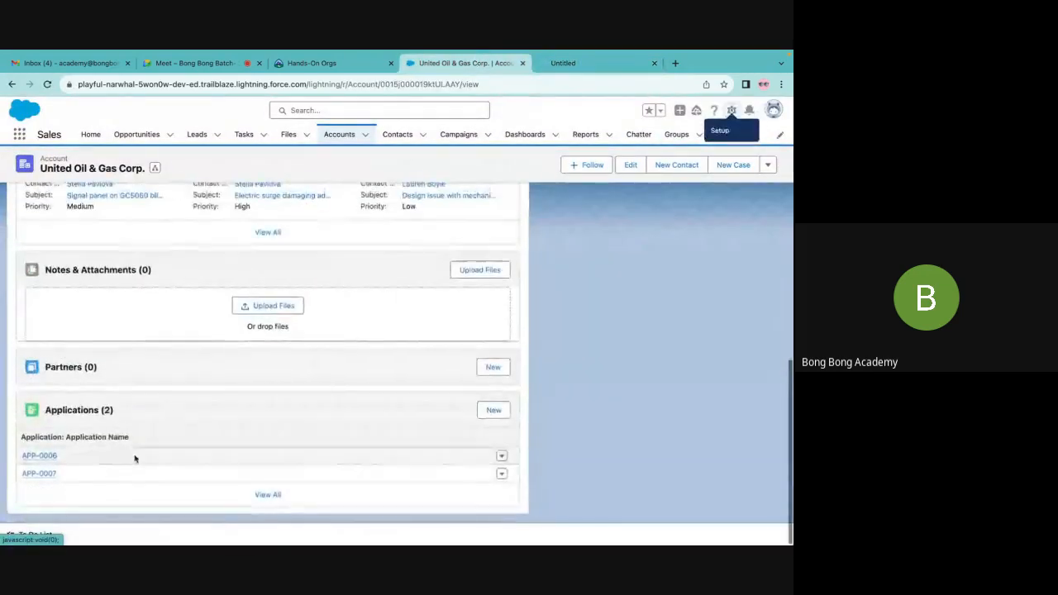
{"action": "left_click", "coordinate": [39, 459]}
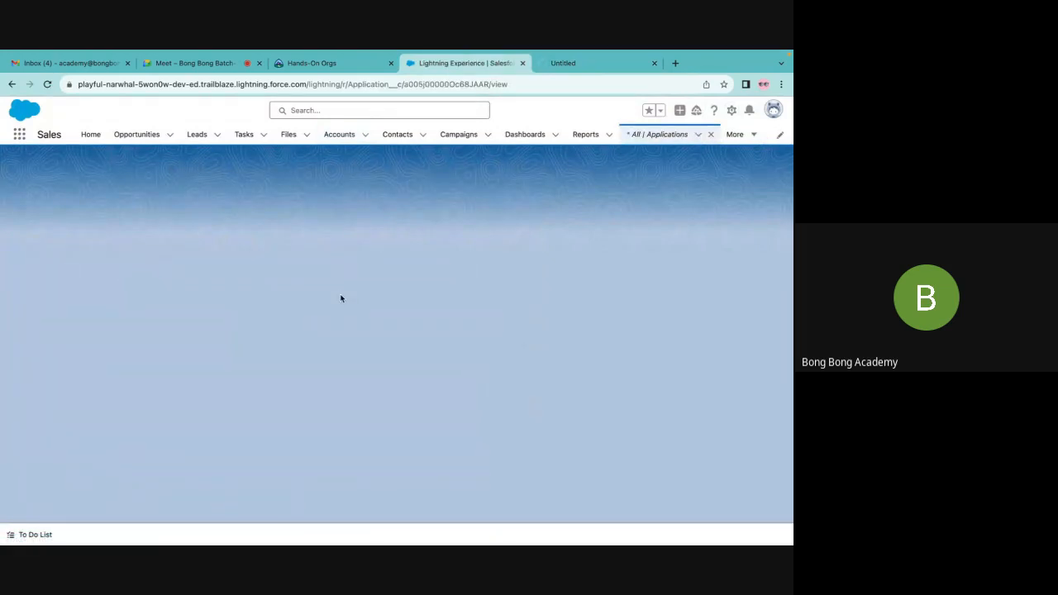
- Close both Salesforce pages and relaunch the Batch 28 org from Trailhead's Hands-On Orgs page
{"action": "left_click", "coordinate": [523, 63]}
{"action": "left_click", "coordinate": [522, 63]}
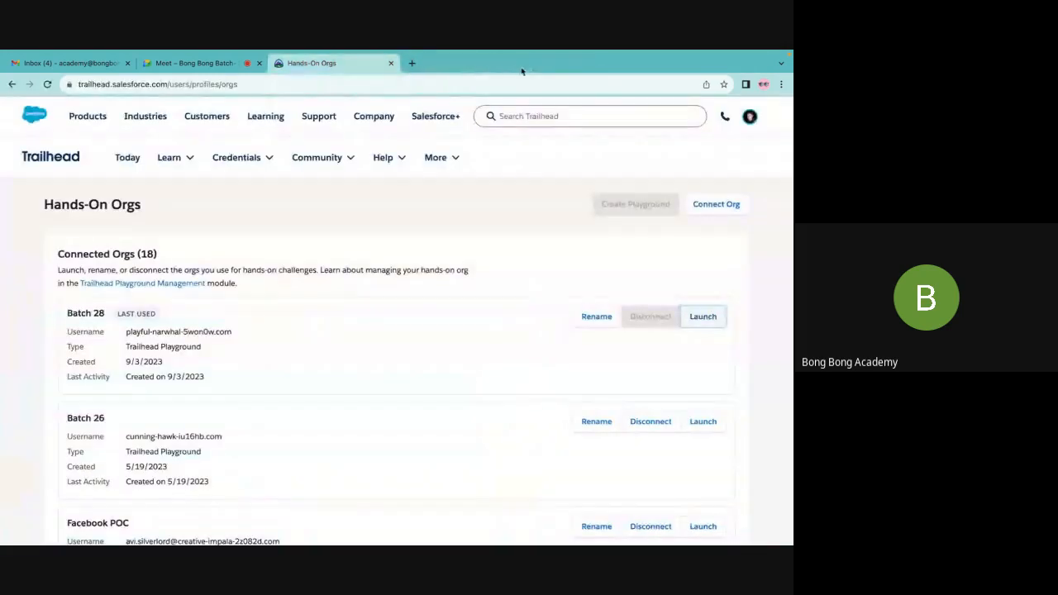
{"action": "left_click", "coordinate": [708, 316]}
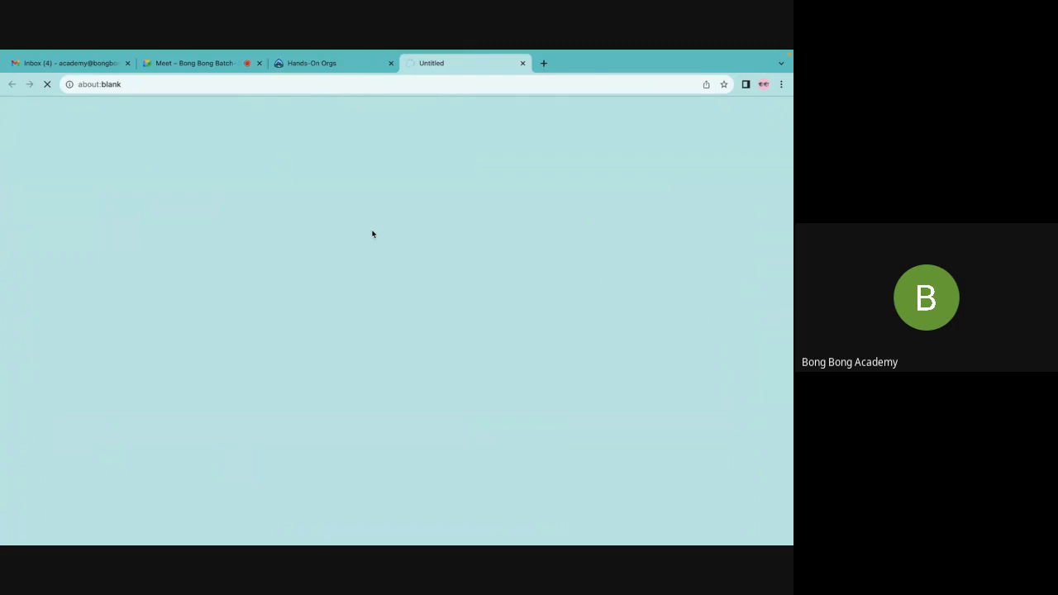
- Check the meeting page, switch to Gmail and open the Assisgnment spreadsheet in Google Sheets
{"action": "left_click", "coordinate": [335, 63]}
{"action": "left_click", "coordinate": [196, 93]}
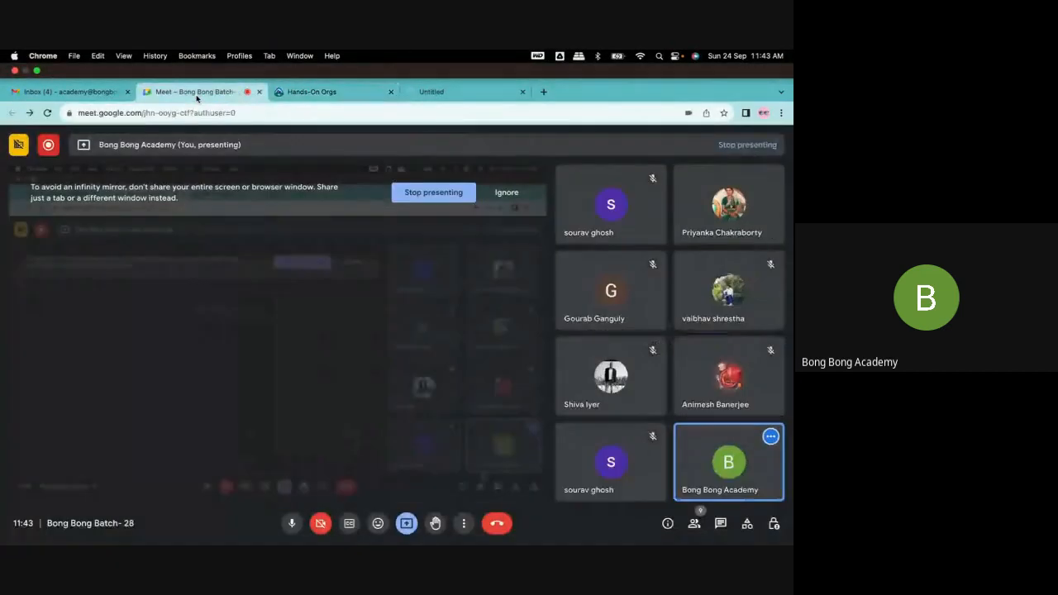
{"action": "left_click", "coordinate": [442, 169]}
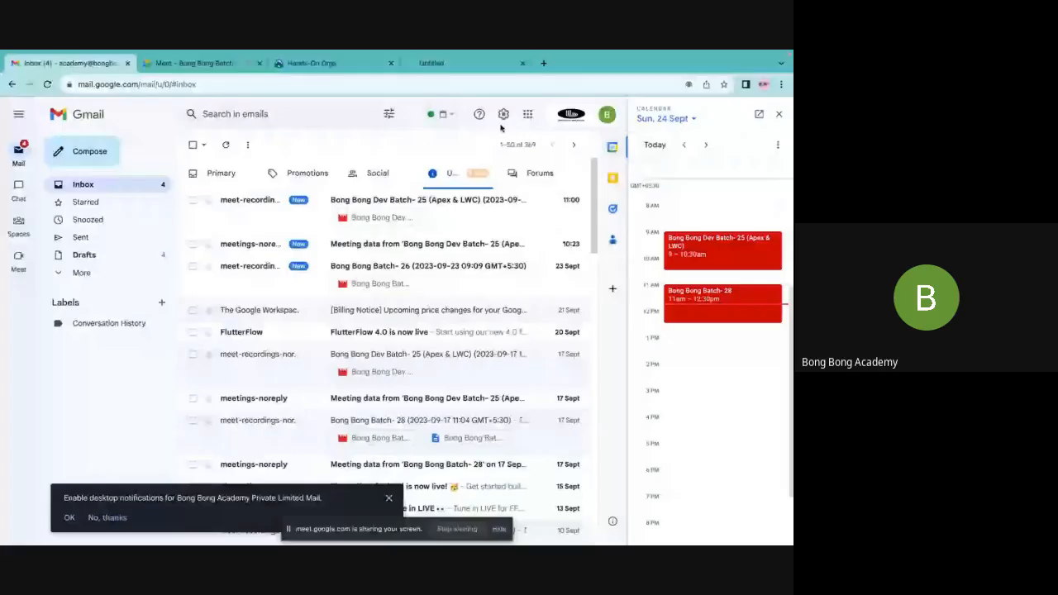
{"action": "left_click", "coordinate": [527, 113]}
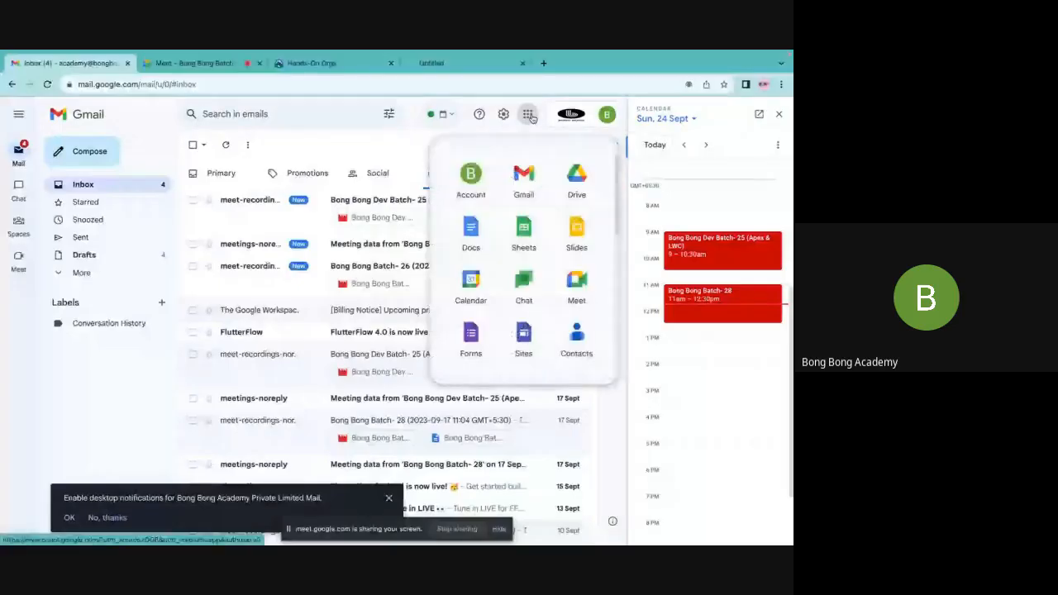
{"action": "left_click", "coordinate": [520, 236]}
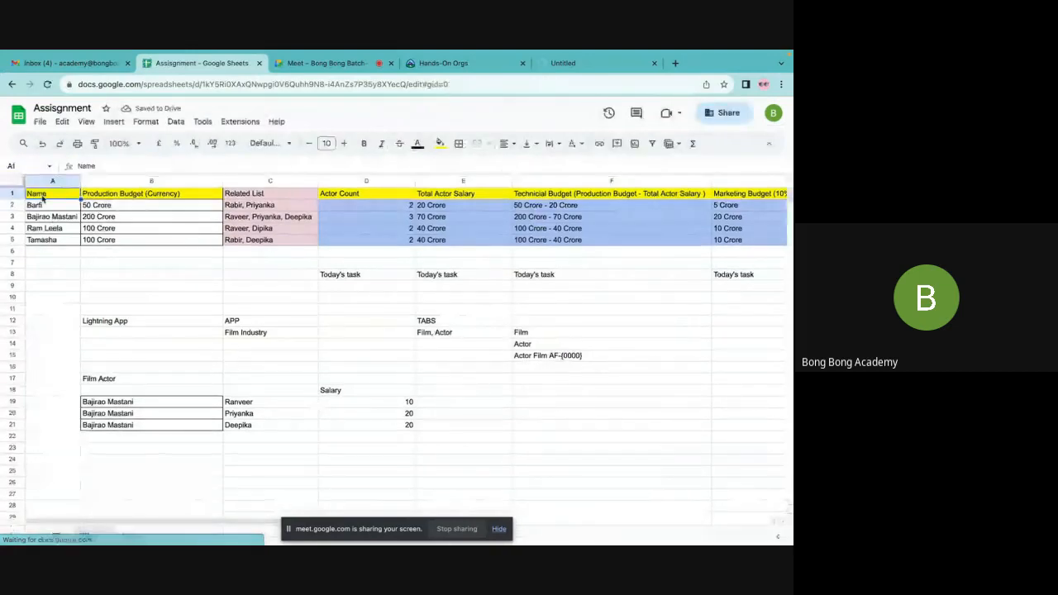
- Examine the film names, production budgets and related actors on the Film sheet, and the Related List column on the Actor sheet
{"action": "left_click_drag", "start_coordinate": [50, 194], "coordinate": [183, 240]}
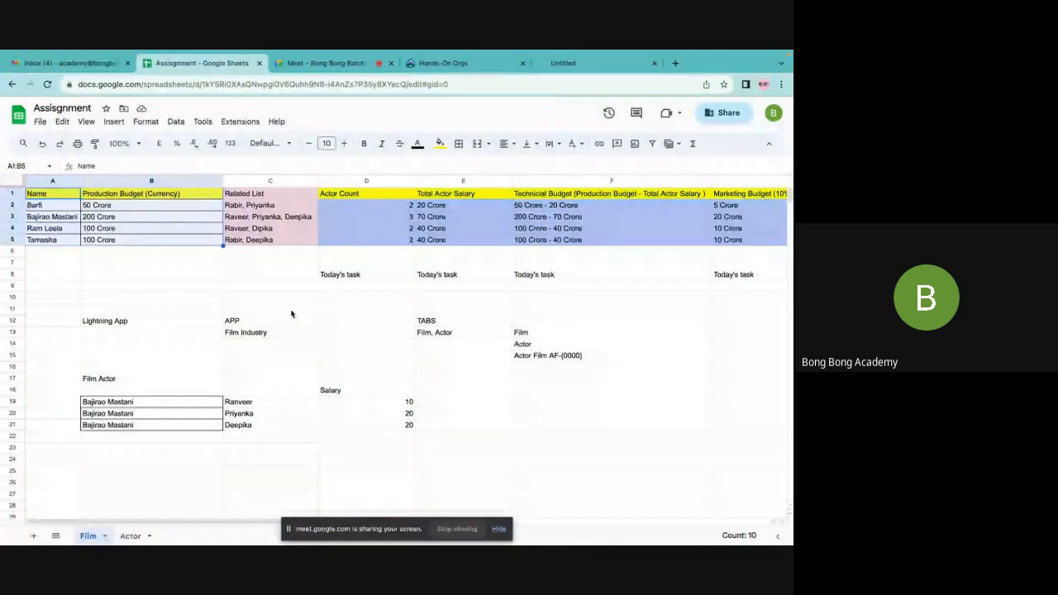
{"action": "left_click", "coordinate": [244, 197]}
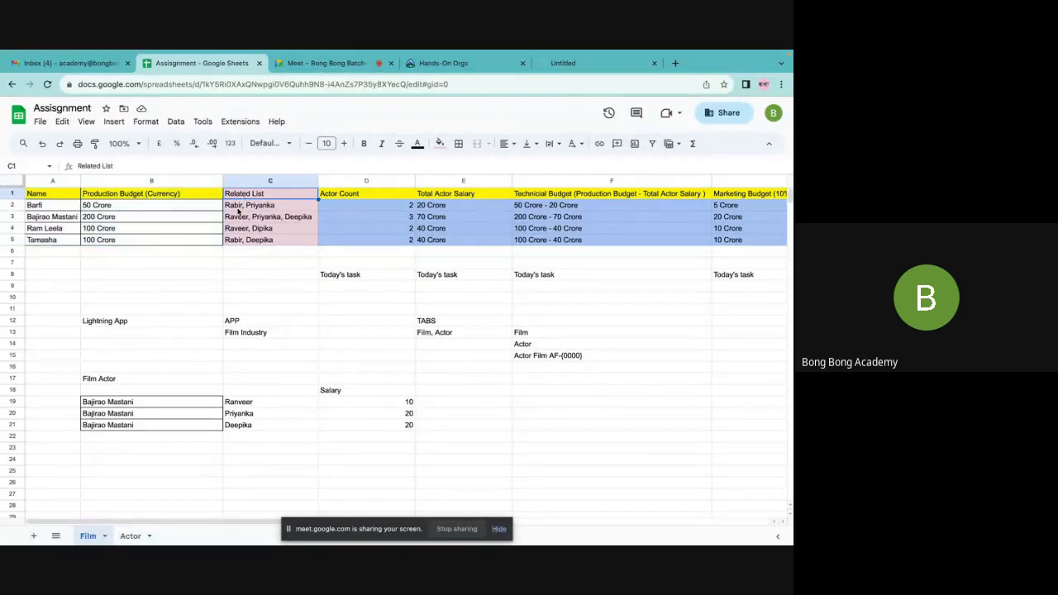
{"action": "left_click", "coordinate": [40, 207]}
{"action": "left_click", "coordinate": [256, 207]}
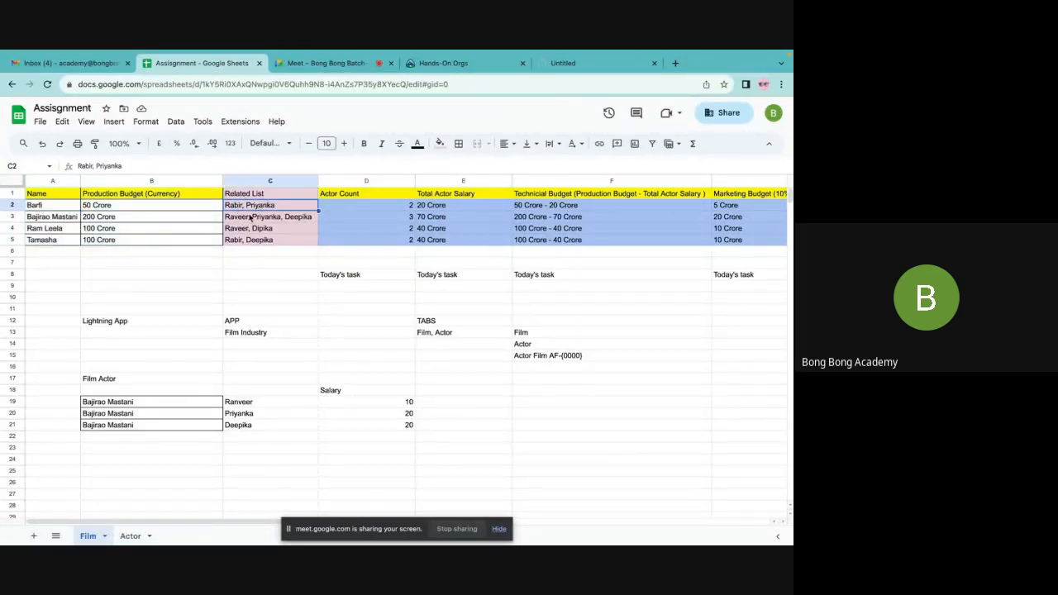
{"action": "left_click", "coordinate": [251, 217]}
{"action": "left_click", "coordinate": [248, 230]}
{"action": "left_click", "coordinate": [245, 242]}
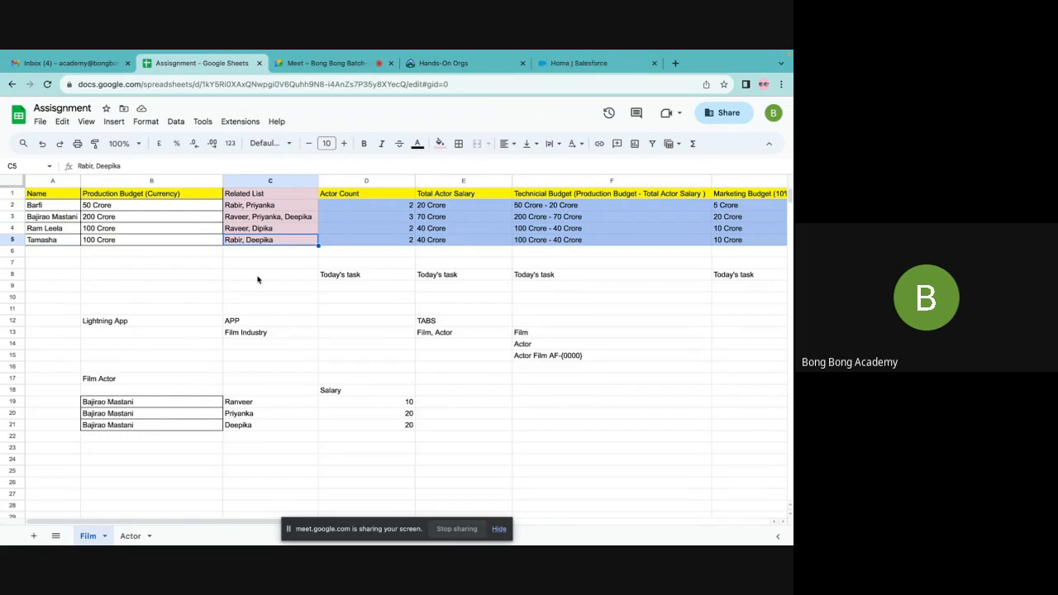
{"action": "left_click", "coordinate": [132, 536]}
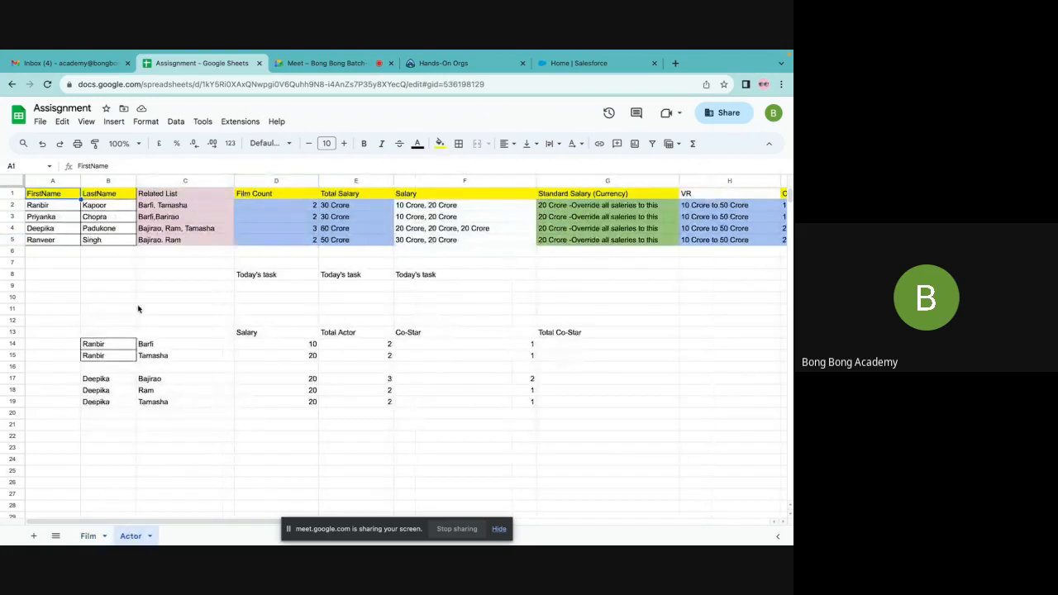
{"action": "left_click_drag", "start_coordinate": [182, 198], "coordinate": [180, 240]}
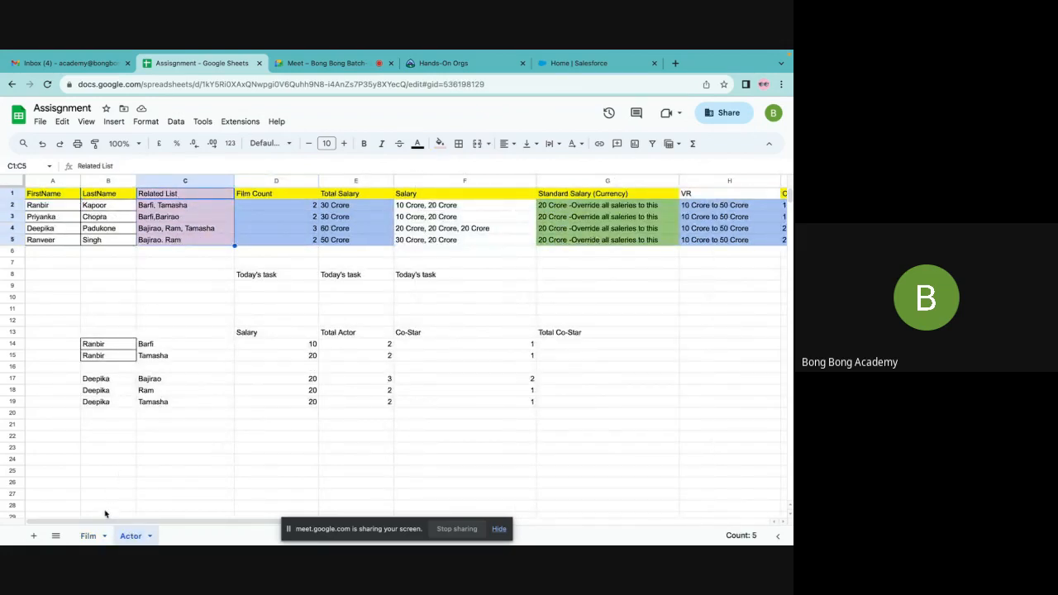
- Return to the Film sheet and examine the Actor Count column, its task note and the further budget columns
{"action": "left_click", "coordinate": [88, 535]}
{"action": "left_click", "coordinate": [329, 263]}
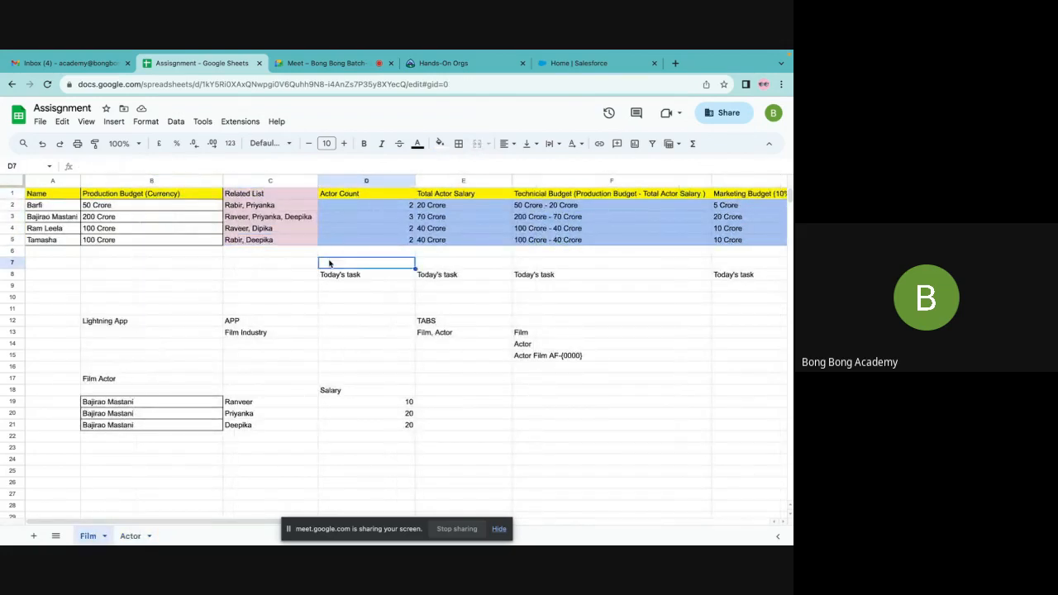
{"action": "left_click", "coordinate": [364, 197]}
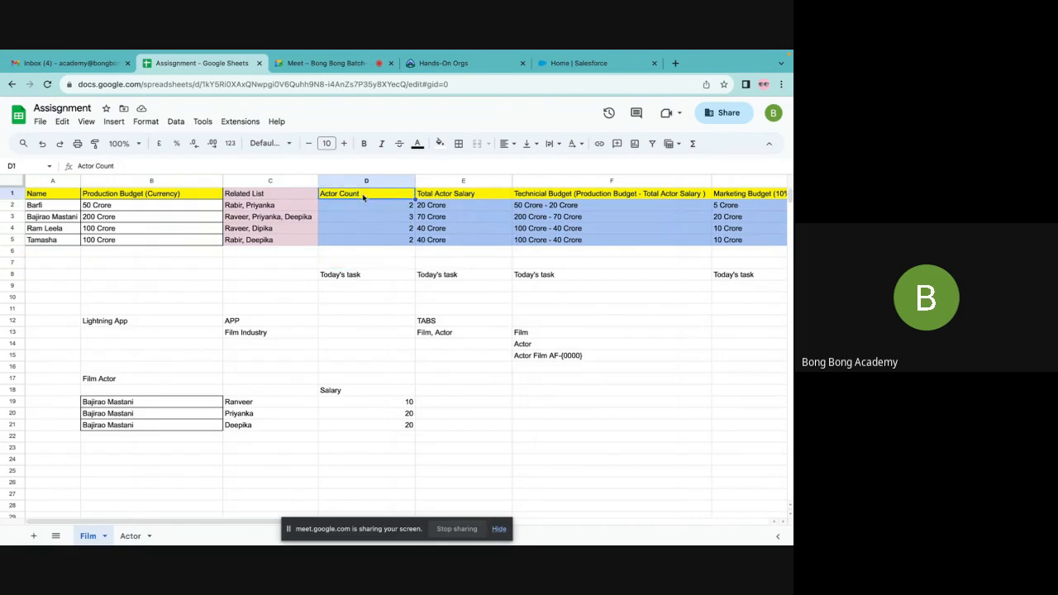
{"action": "left_click", "coordinate": [68, 208]}
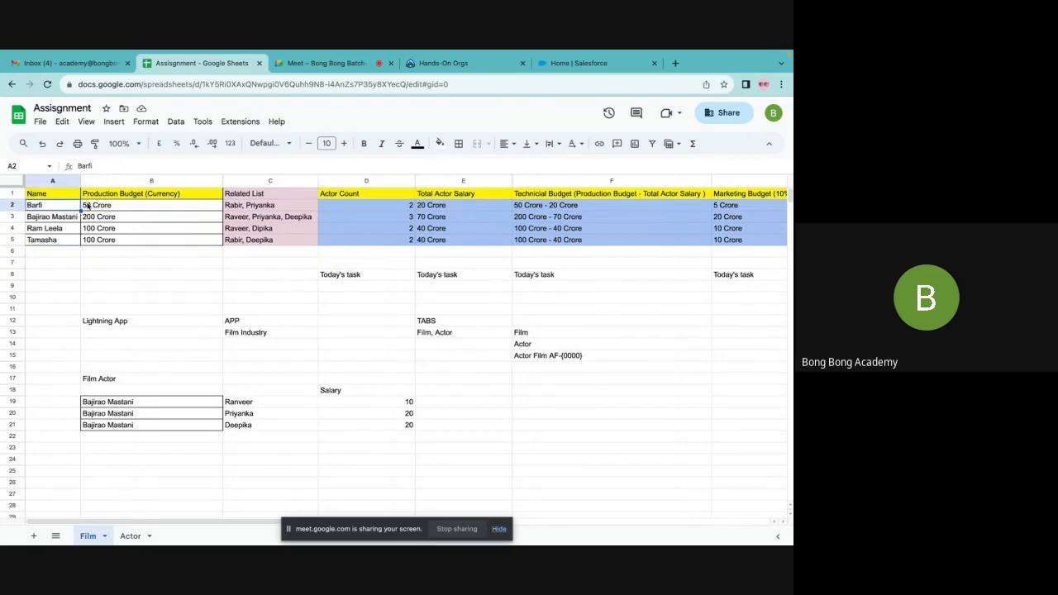
{"action": "left_click", "coordinate": [355, 196]}
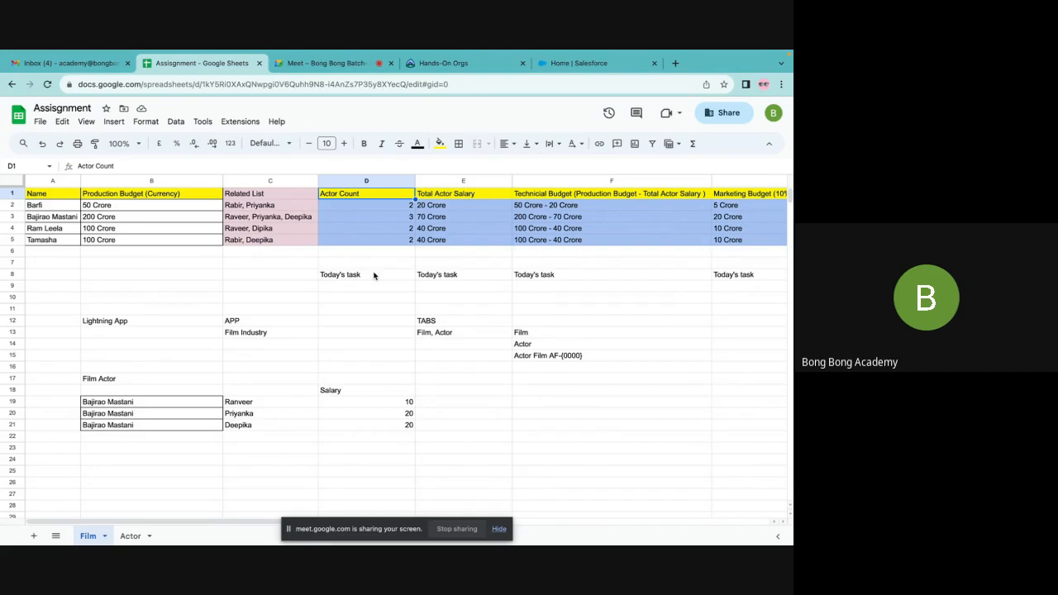
{"action": "left_click", "coordinate": [370, 274]}
{"action": "left_click", "coordinate": [367, 197]}
{"action": "scroll", "coordinate": [620, 393], "scroll_direction": "right", "scroll_amount": 5}
{"action": "scroll", "coordinate": [620, 393], "scroll_direction": "left", "scroll_amount": 5}
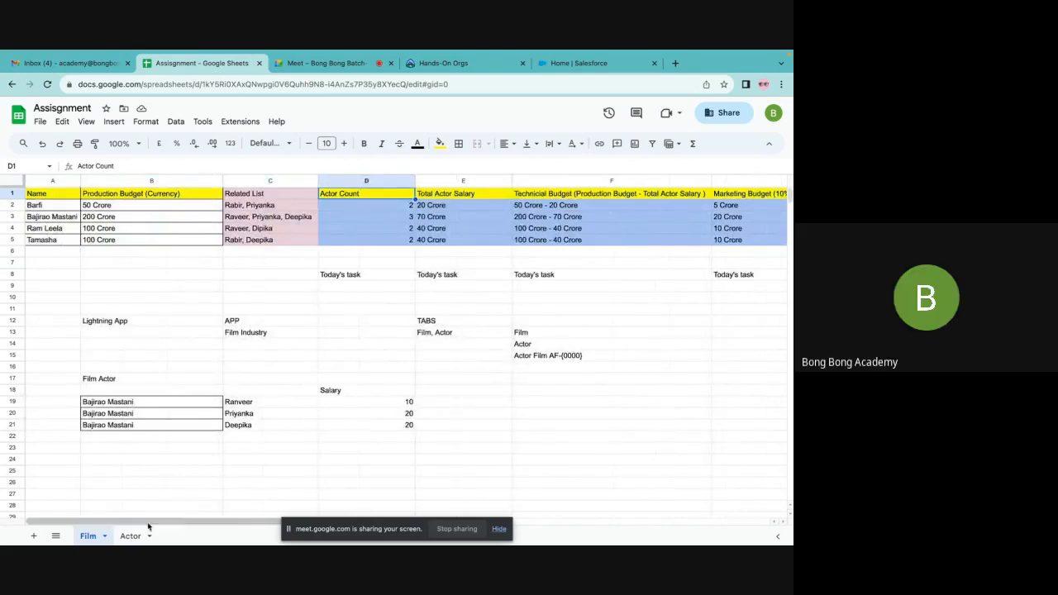
- On the Actor sheet, compare each actor's Related List of films with the Film Count value in the same row
{"action": "left_click", "coordinate": [131, 536]}
{"action": "left_click", "coordinate": [281, 196]}
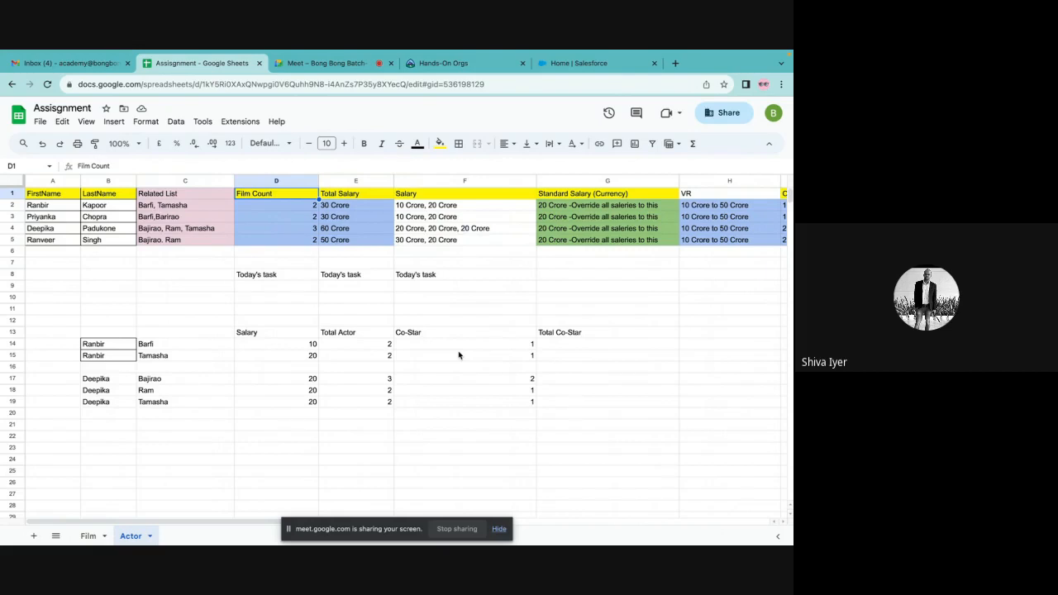
{"action": "left_click", "coordinate": [149, 207]}
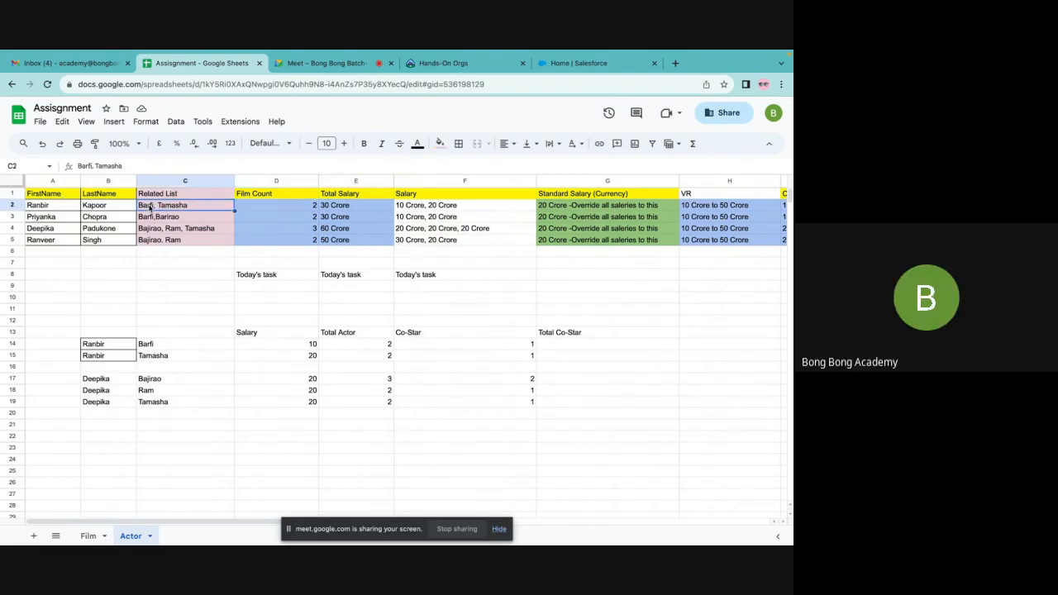
{"action": "left_click", "coordinate": [311, 209]}
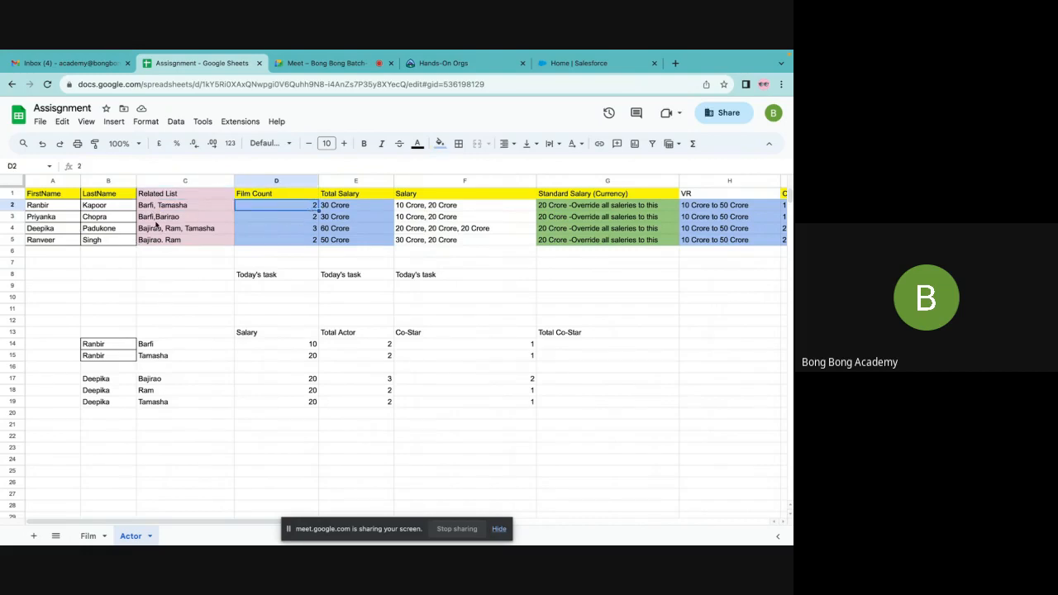
{"action": "left_click", "coordinate": [156, 220]}
{"action": "left_click", "coordinate": [291, 219]}
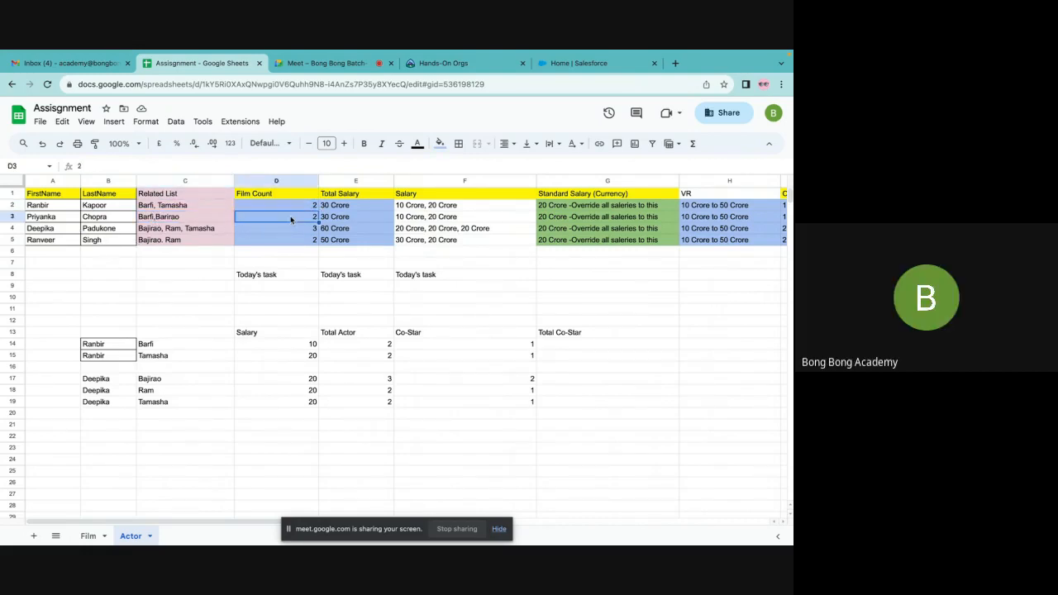
{"action": "left_click", "coordinate": [153, 233]}
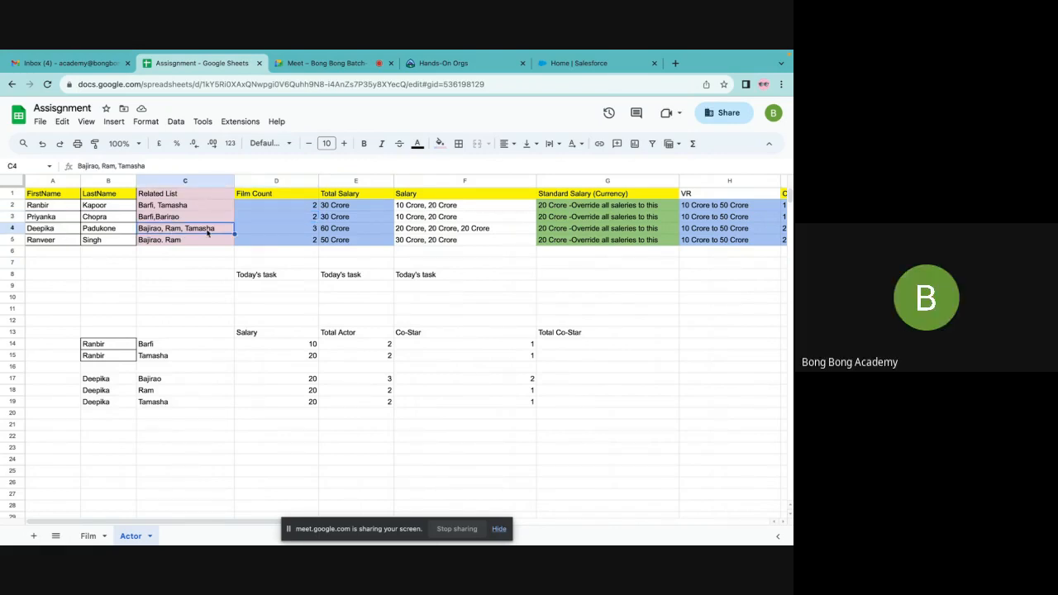
{"action": "left_click", "coordinate": [293, 231]}
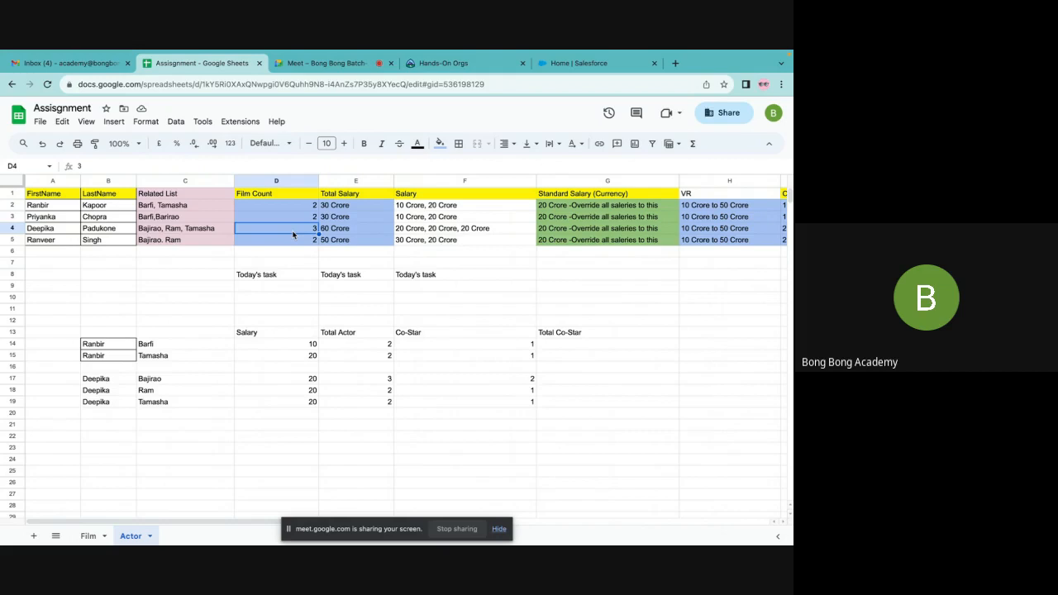
{"action": "left_click", "coordinate": [149, 243]}
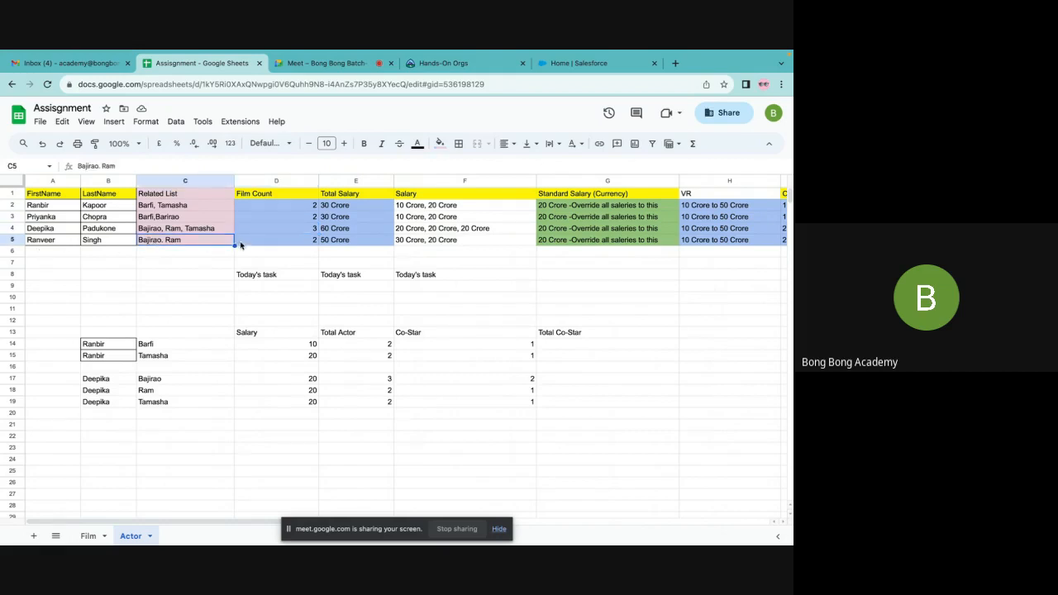
{"action": "left_click", "coordinate": [276, 242]}
{"action": "left_click", "coordinate": [486, 322]}
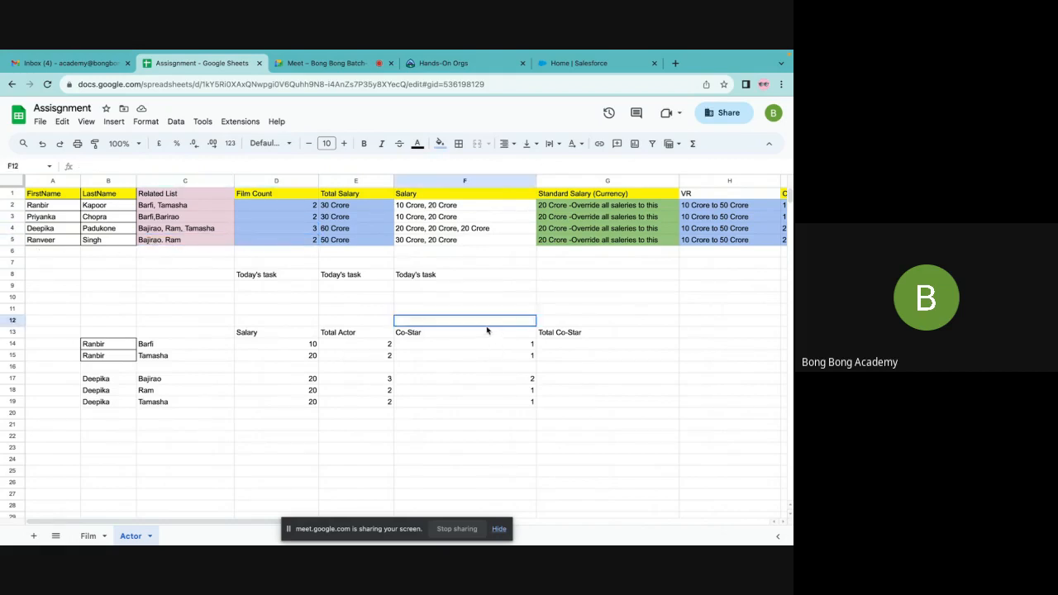
{"action": "left_click", "coordinate": [453, 300]}
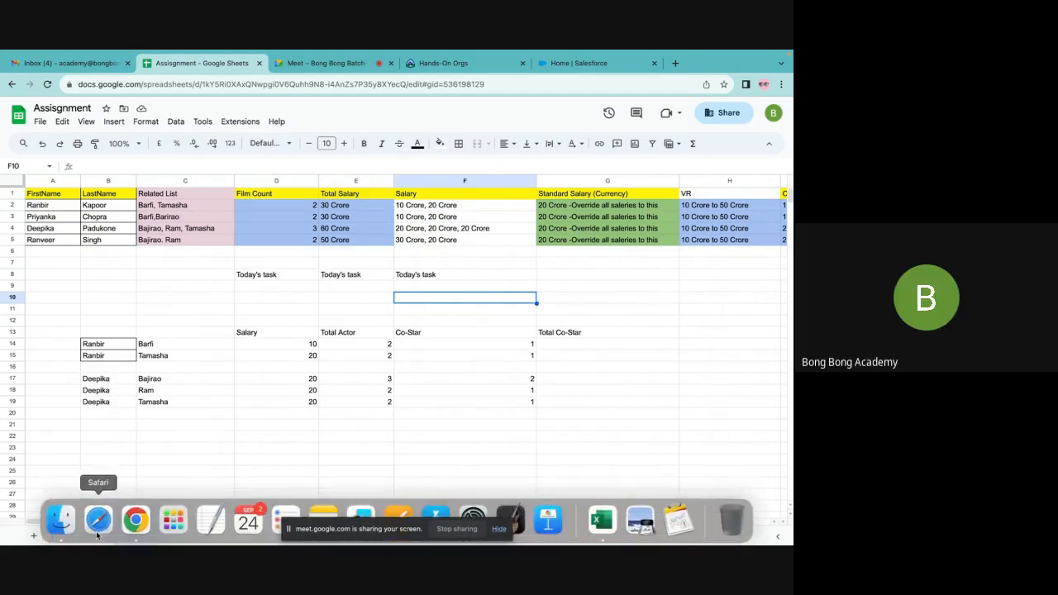
- On the Film sheet, compare each film's Related List of actors with the Actor Count value in rows 2 to 5
{"action": "left_click", "coordinate": [86, 537]}
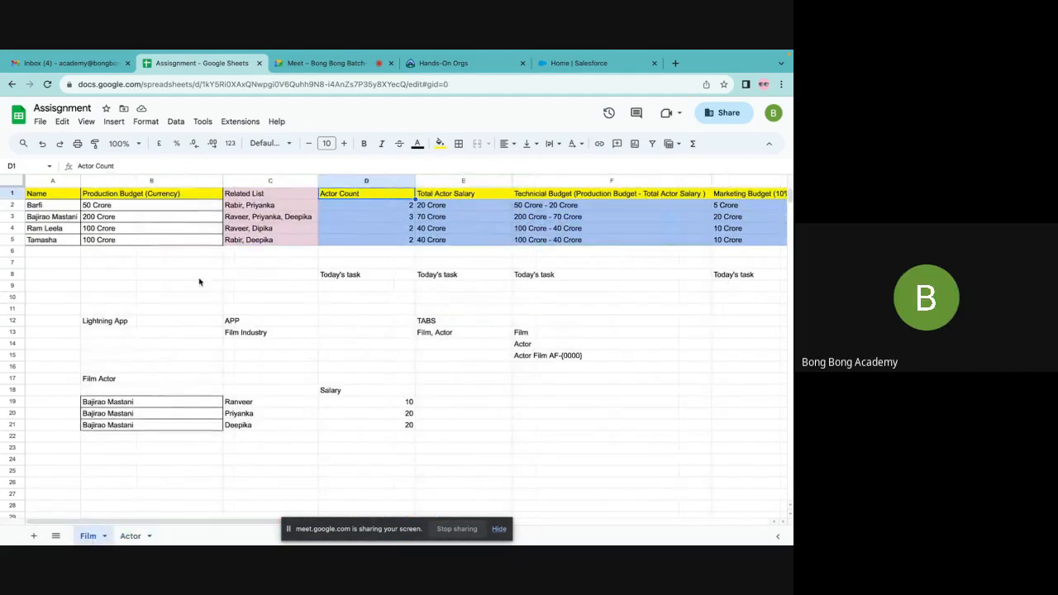
{"action": "left_click", "coordinate": [51, 207]}
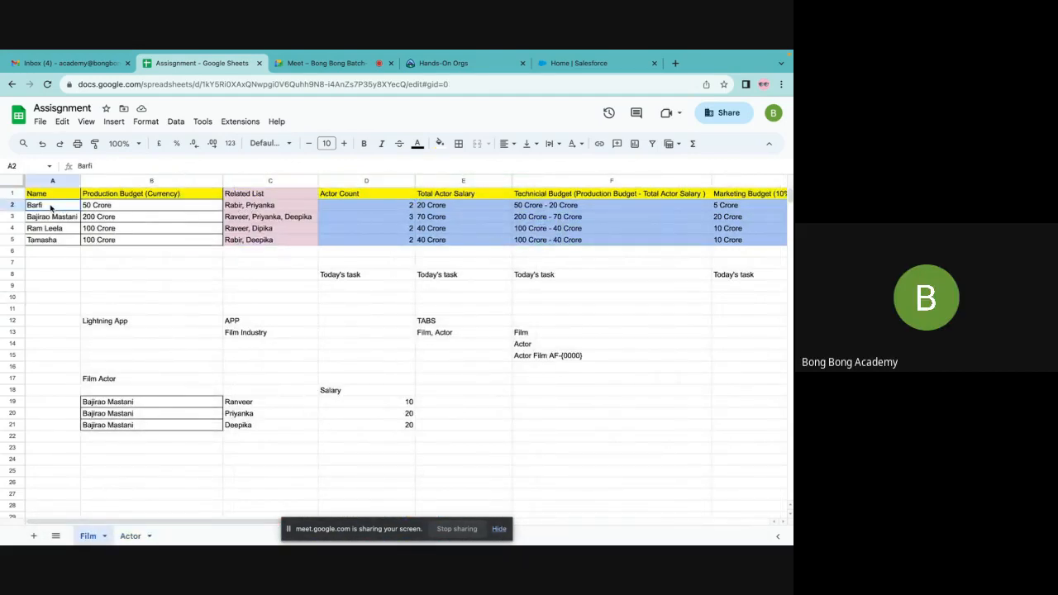
{"action": "left_click", "coordinate": [275, 207]}
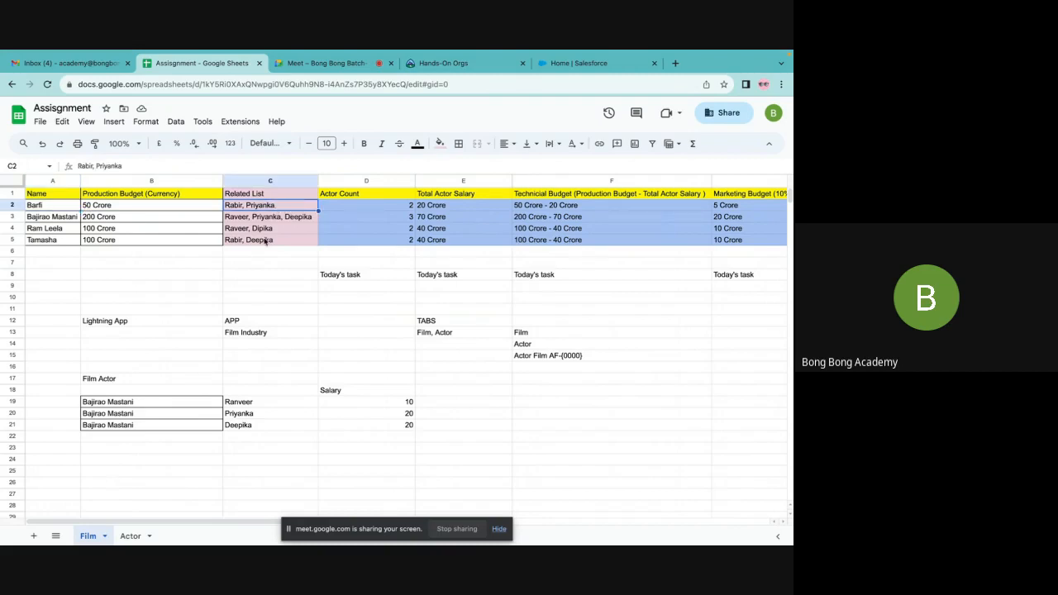
{"action": "left_click", "coordinate": [400, 208]}
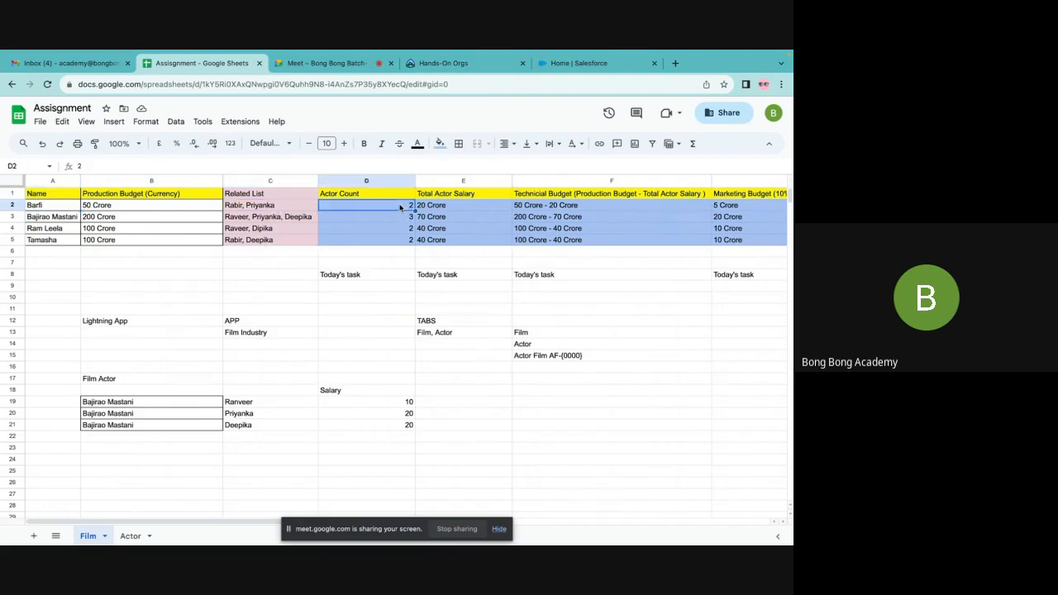
{"action": "left_click", "coordinate": [266, 219]}
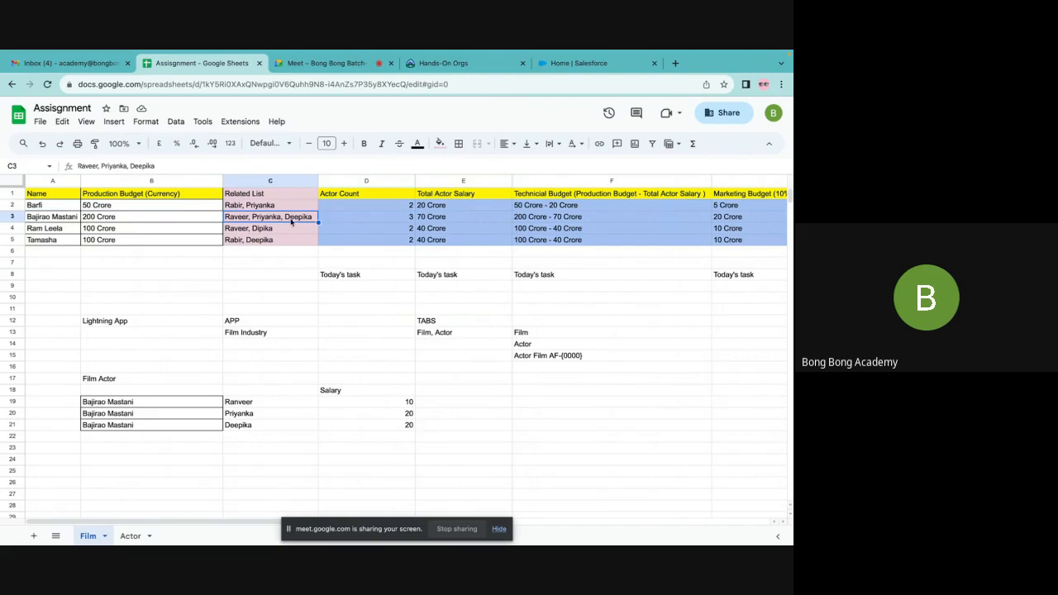
{"action": "left_click", "coordinate": [380, 220]}
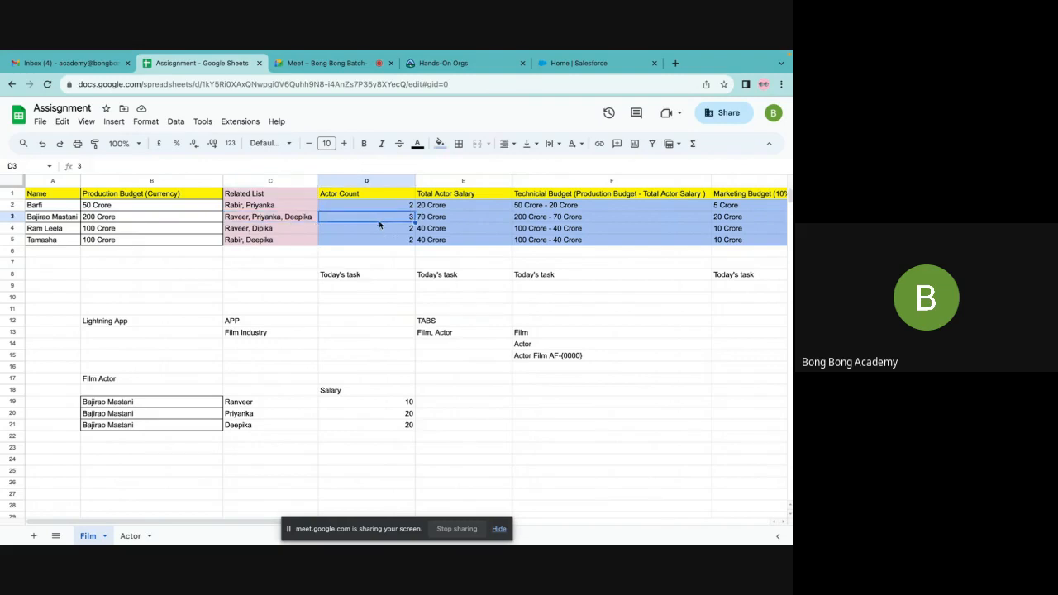
{"action": "left_click", "coordinate": [250, 231]}
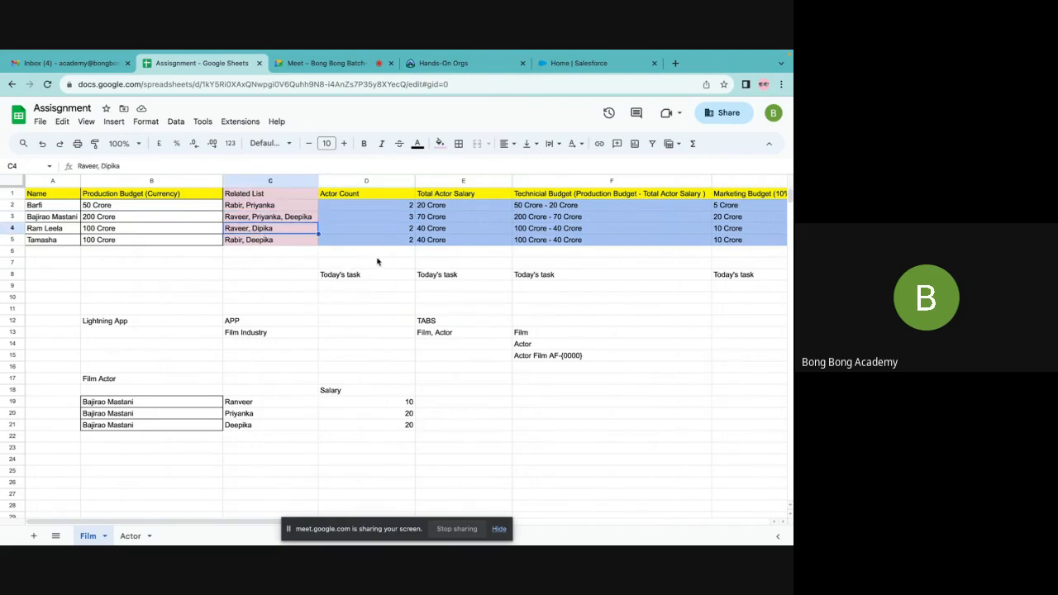
{"action": "left_click", "coordinate": [381, 227]}
{"action": "left_click", "coordinate": [278, 245]}
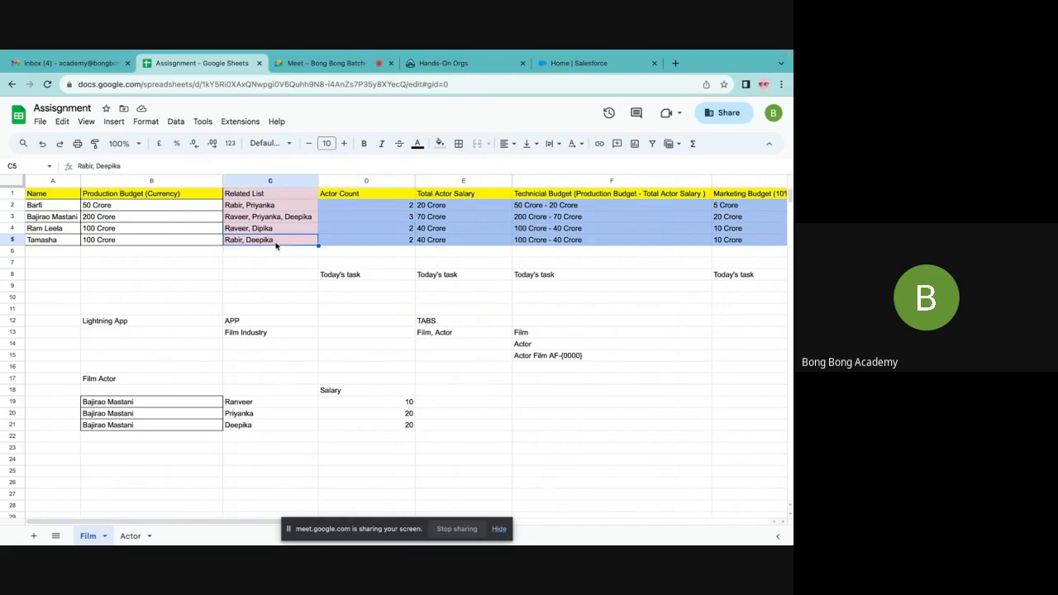
{"action": "left_click", "coordinate": [386, 245]}
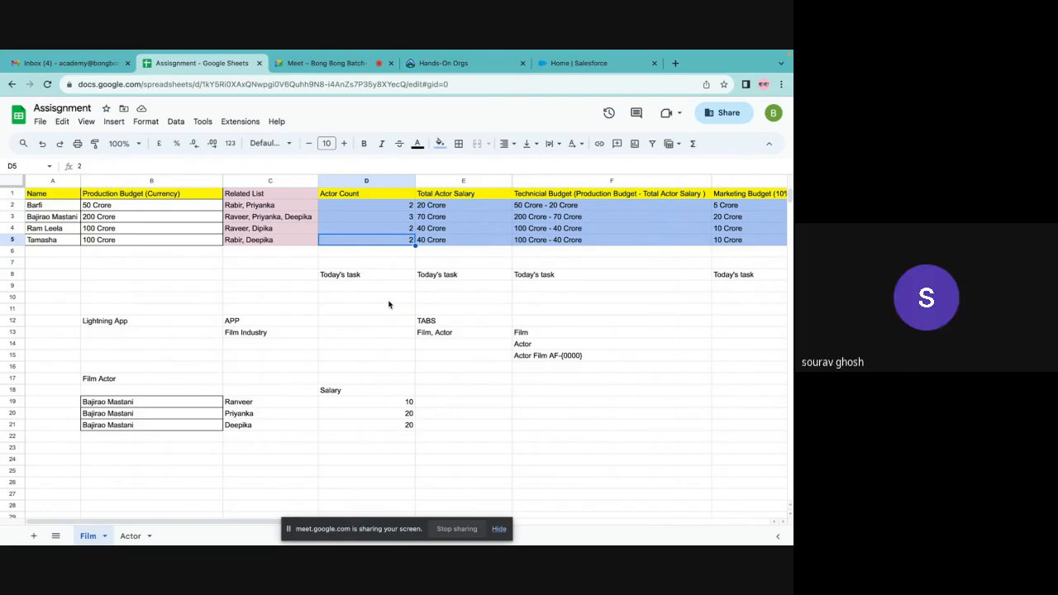
- Examine the Salary column for the listed actors on the Actor sheet, down to row 5
{"action": "left_click", "coordinate": [131, 535]}
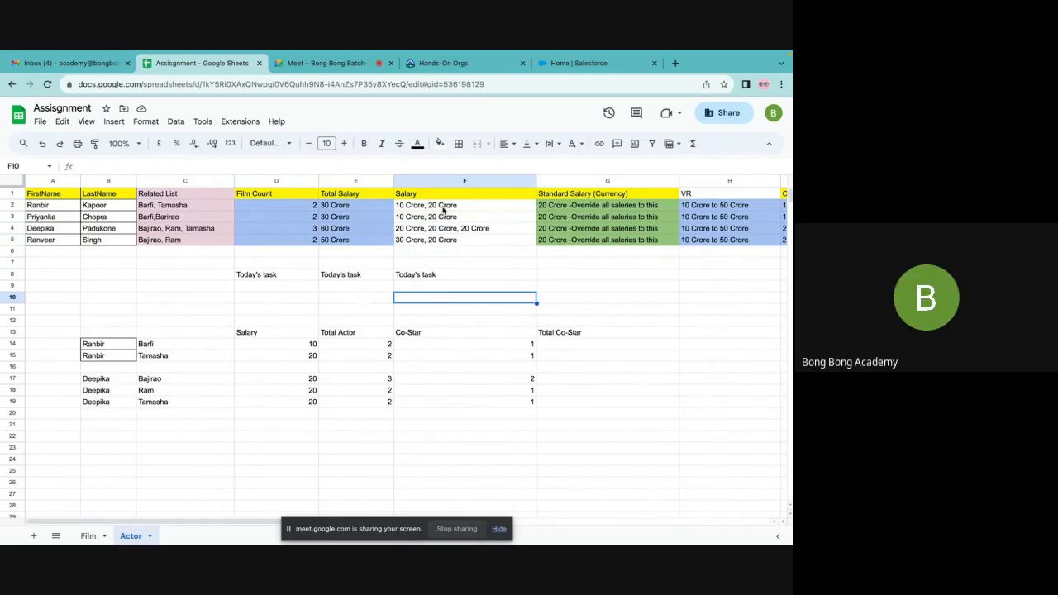
{"action": "left_click", "coordinate": [446, 181]}
{"action": "left_click", "coordinate": [441, 239]}
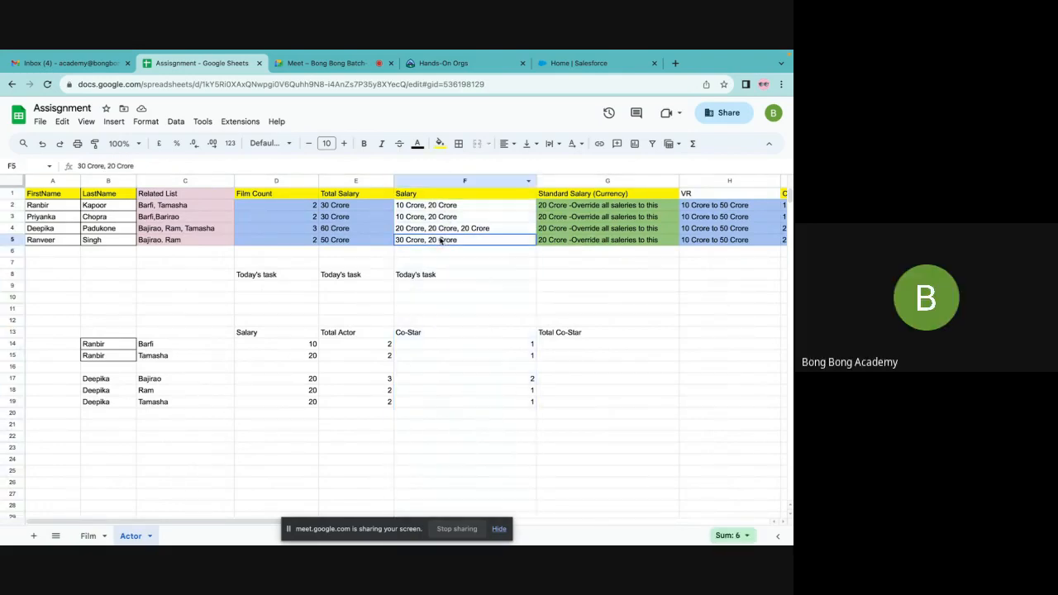
- Examine the Salary column in rows 1 to 5 of the Actor sheet and hide the screen-sharing notice
{"action": "left_click_drag", "start_coordinate": [436, 204], "coordinate": [432, 238]}
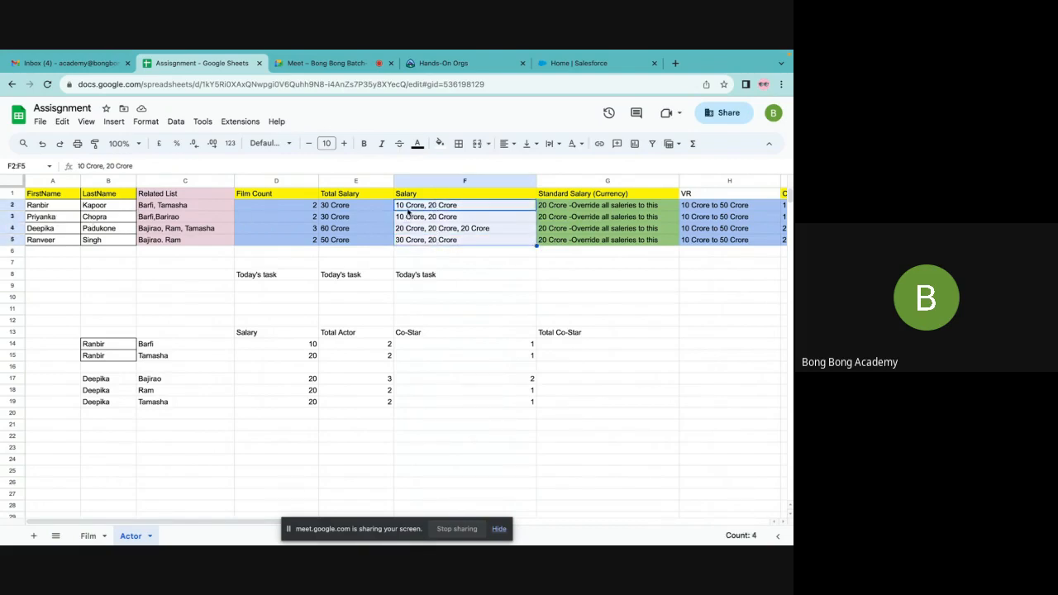
{"action": "left_click", "coordinate": [408, 206]}
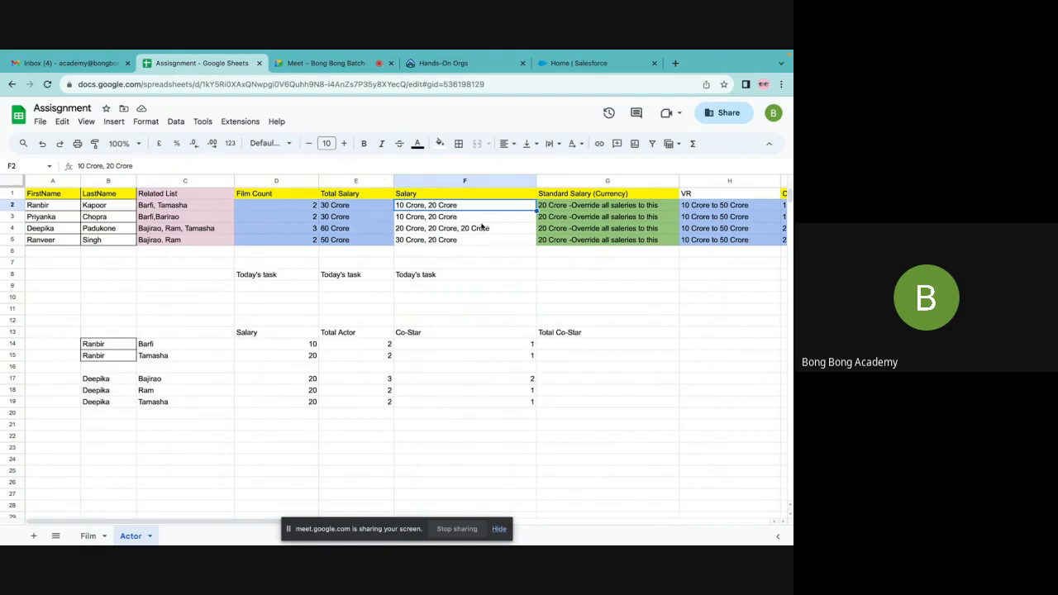
{"action": "left_click", "coordinate": [425, 197]}
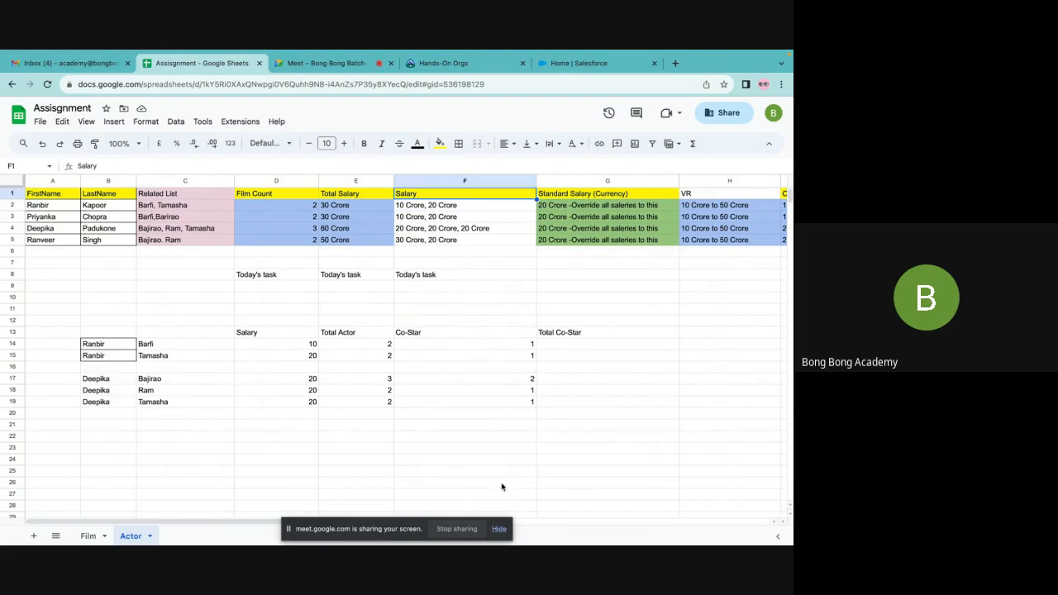
{"action": "left_click", "coordinate": [500, 530]}
{"action": "left_click", "coordinate": [644, 431]}
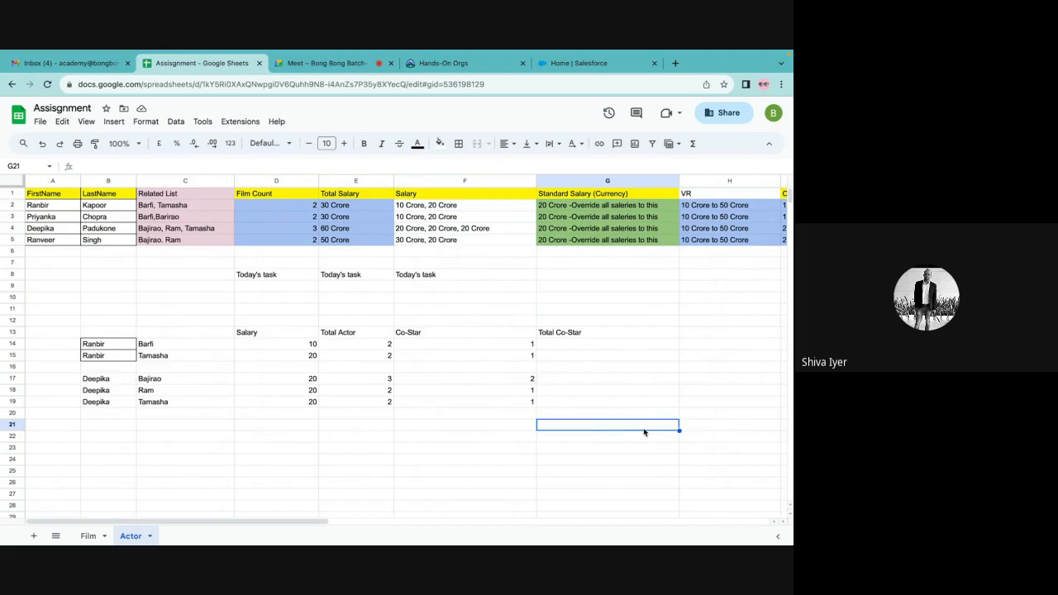
- Compare the Total Salary column with the per-film Salary entries in rows 2 to 5 of the Actor sheet
{"action": "left_click", "coordinate": [339, 195]}
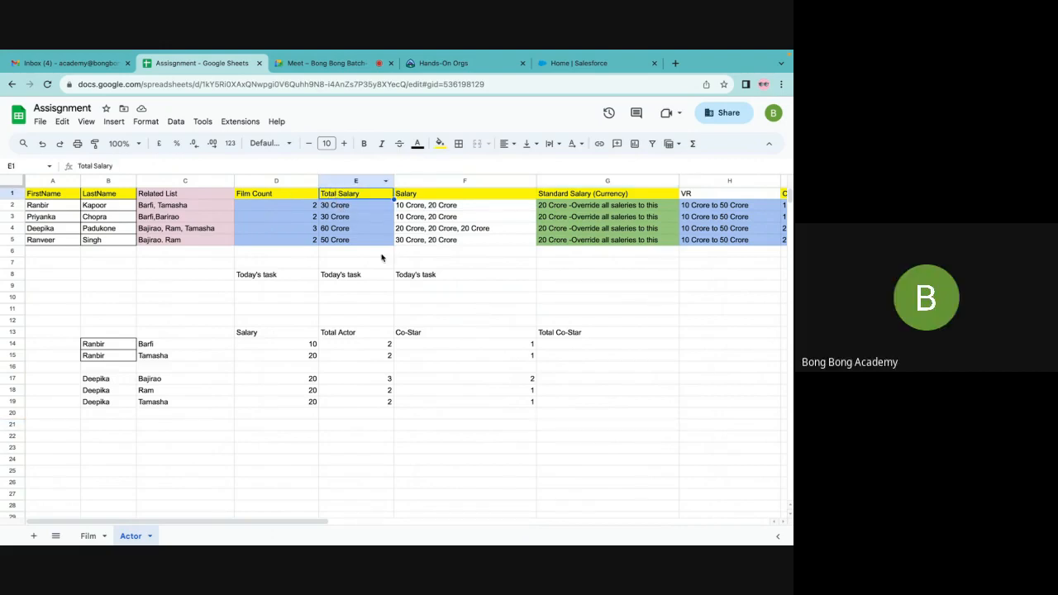
{"action": "left_click", "coordinate": [484, 264]}
{"action": "left_click", "coordinate": [405, 195]}
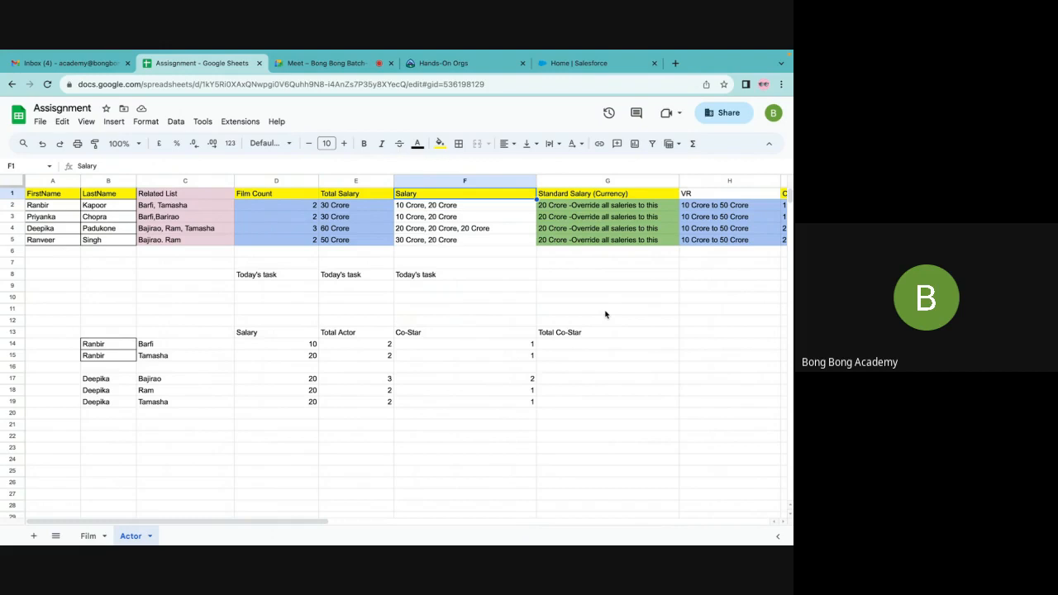
{"action": "left_click_drag", "start_coordinate": [453, 209], "coordinate": [450, 242]}
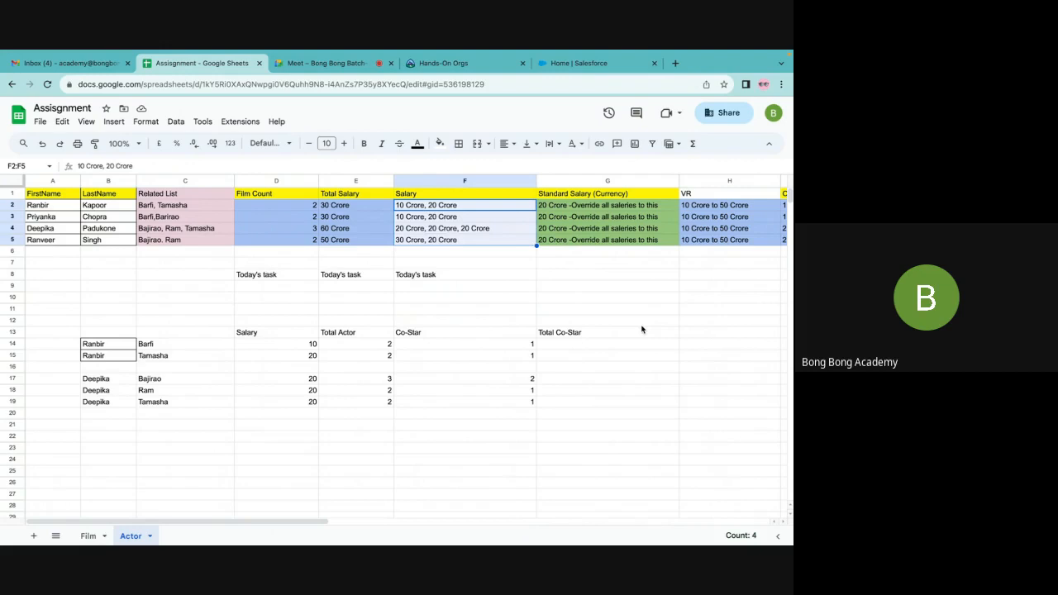
{"action": "left_click", "coordinate": [543, 298]}
{"action": "left_click", "coordinate": [342, 198]}
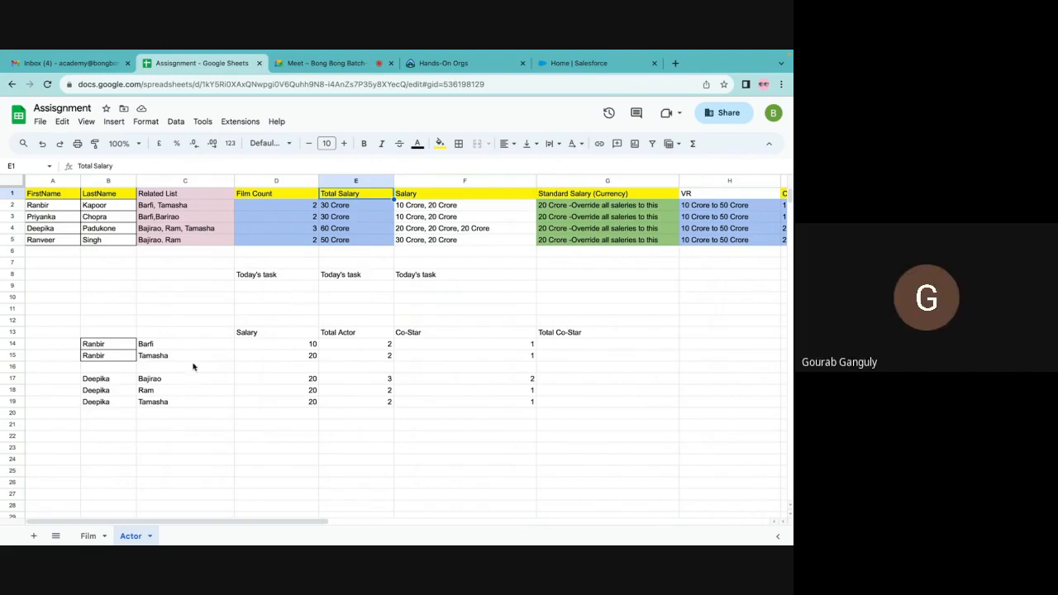
- On the Film sheet, examine the Total Actor Salary column and its value for the film Barfi
{"action": "left_click", "coordinate": [88, 536]}
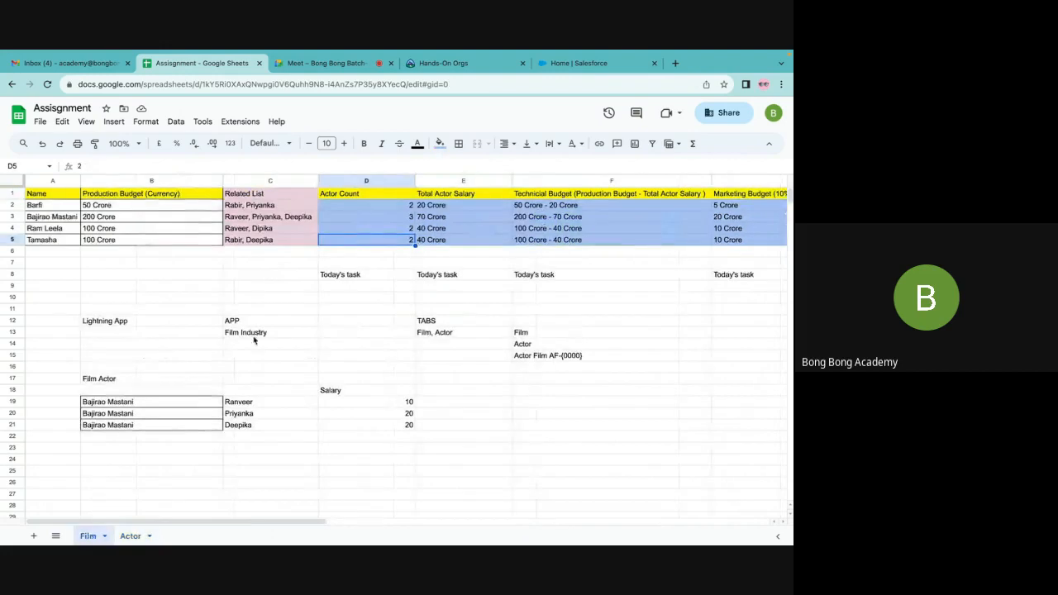
{"action": "left_click", "coordinate": [393, 289]}
{"action": "left_click", "coordinate": [455, 196]}
{"action": "left_click", "coordinate": [450, 205]}
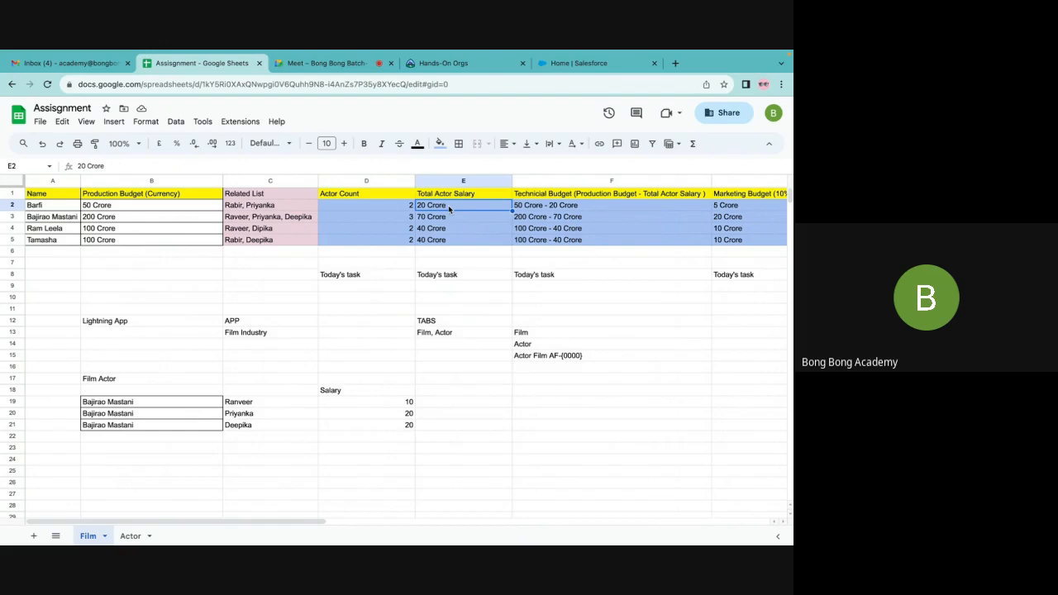
- On the Actor sheet, compare the Total Salary with the individual Salary amounts in row 2
{"action": "left_click", "coordinate": [131, 535]}
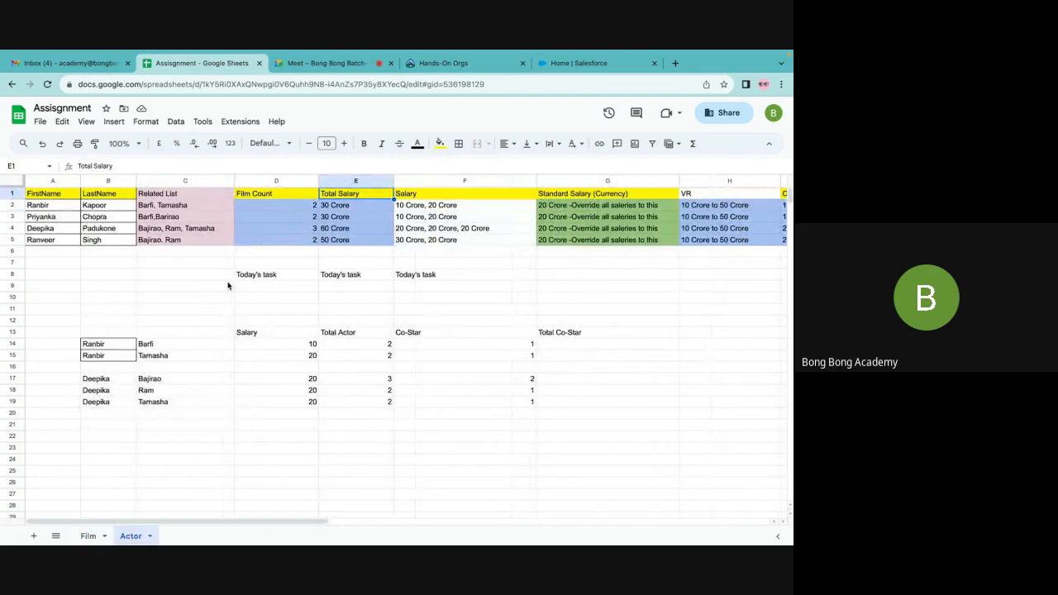
{"action": "left_click", "coordinate": [329, 208]}
{"action": "left_click", "coordinate": [446, 210]}
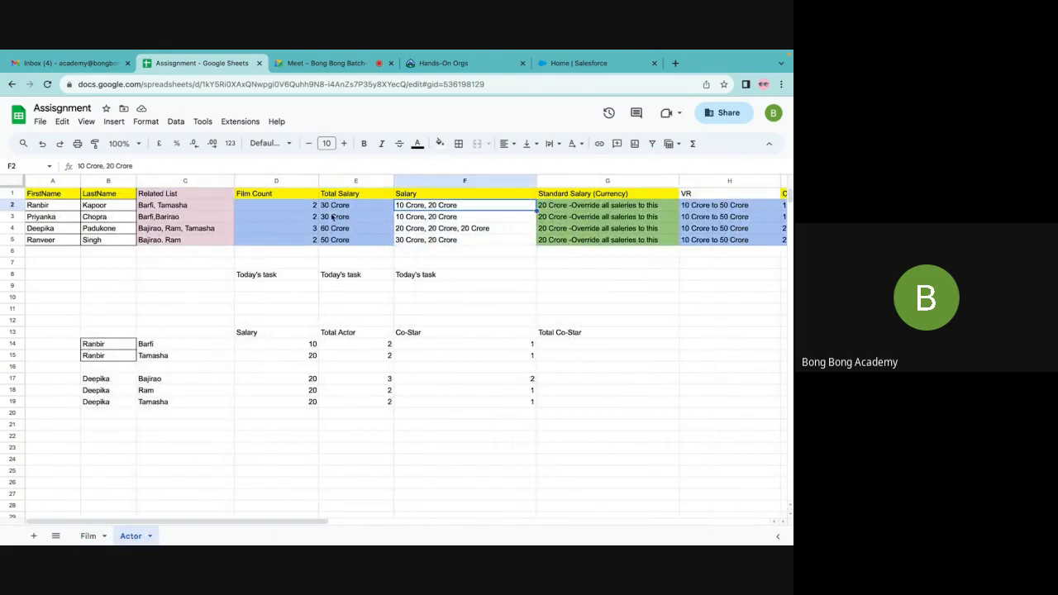
{"action": "left_click", "coordinate": [333, 206]}
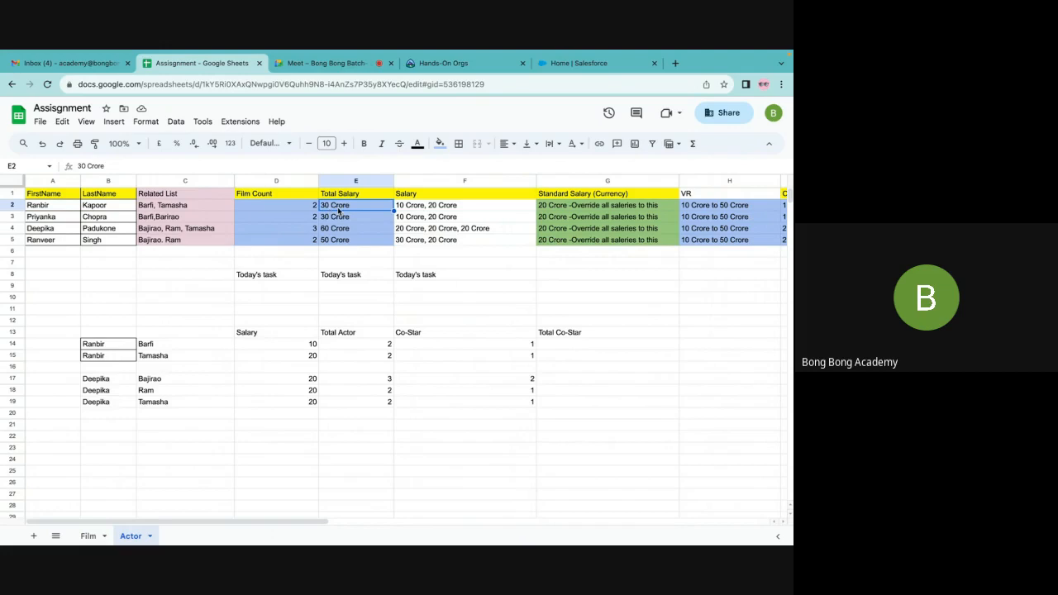
- Check the Film sheet's Total Actor Salary against the row 2 actor's name and Salary entries on the Actor sheet
{"action": "left_click", "coordinate": [91, 534]}
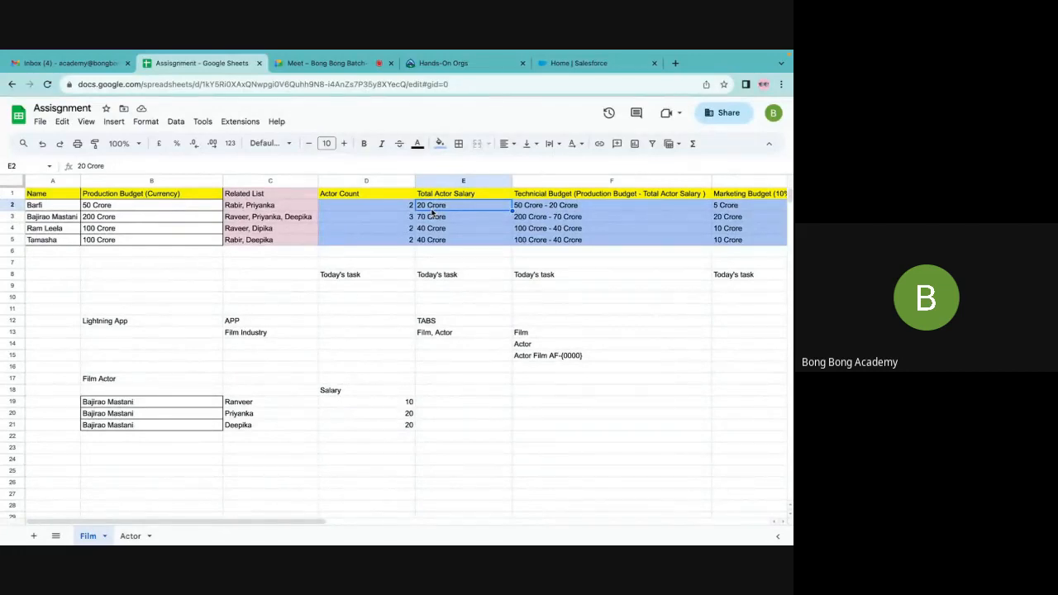
{"action": "left_click", "coordinate": [131, 536]}
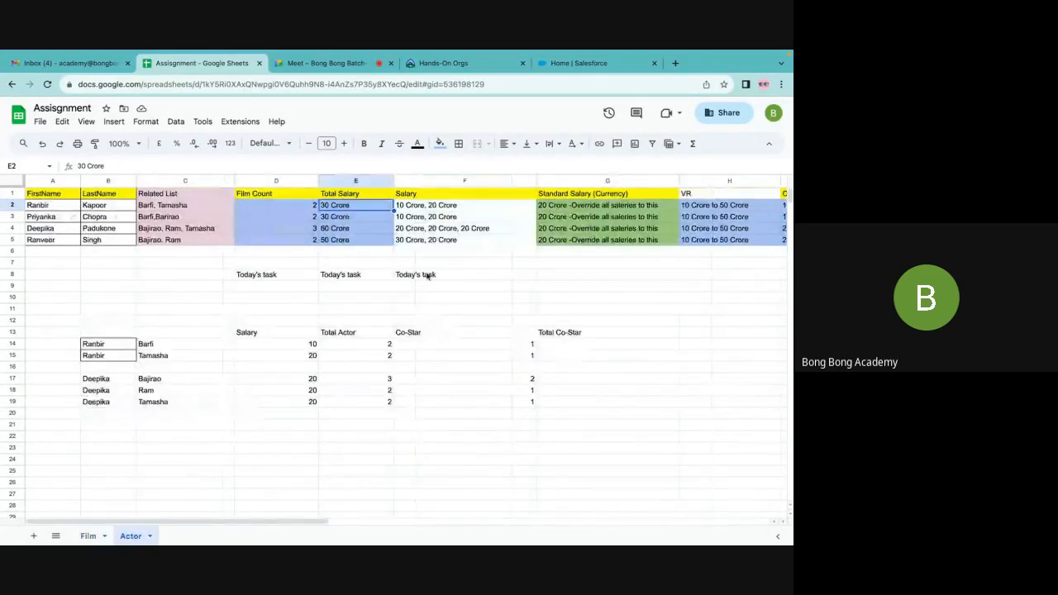
{"action": "left_click", "coordinate": [417, 207]}
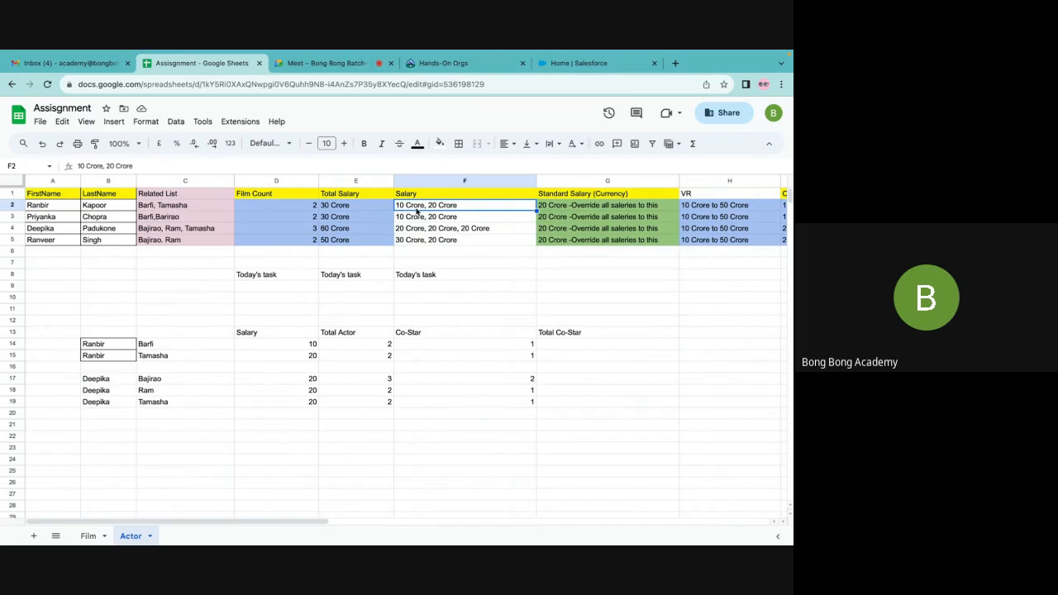
{"action": "left_click_drag", "start_coordinate": [41, 213], "coordinate": [112, 213]}
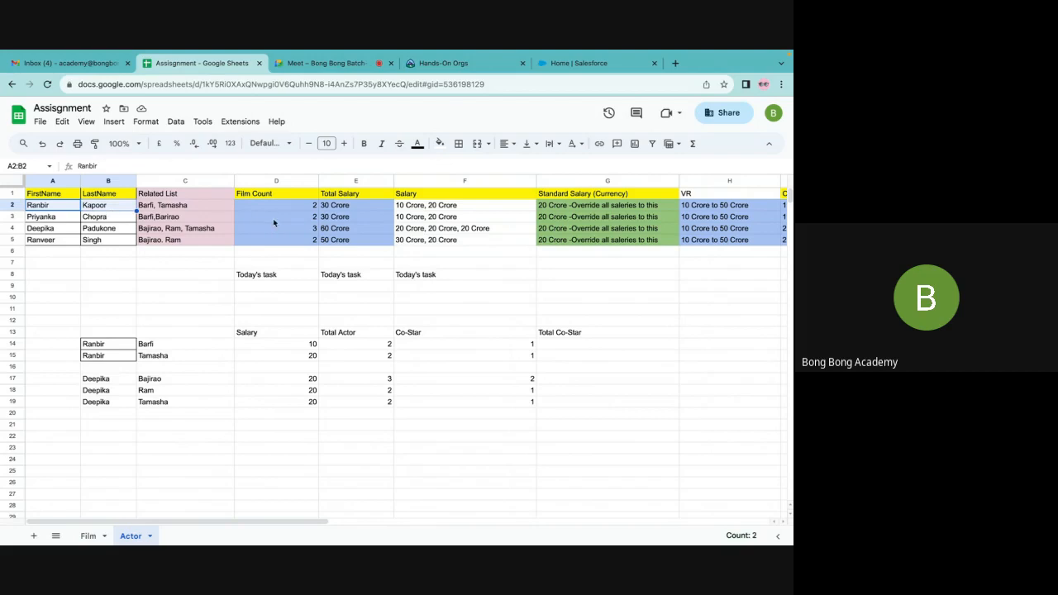
{"action": "left_click", "coordinate": [404, 211]}
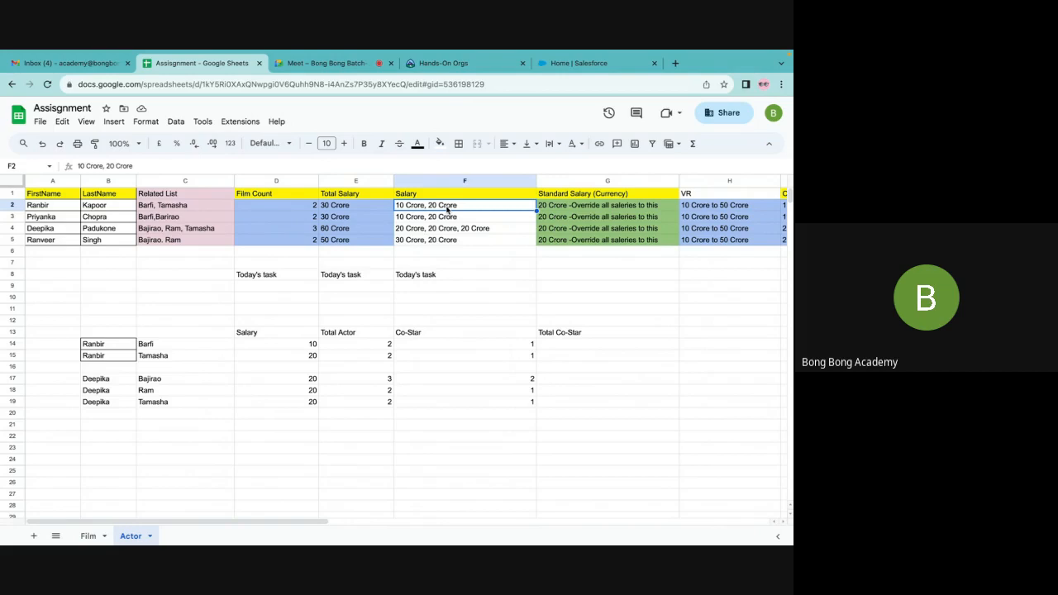
- Return to the Film sheet and match the film Barfi with its Total Actor Salary in row 2
{"action": "left_click", "coordinate": [89, 535]}
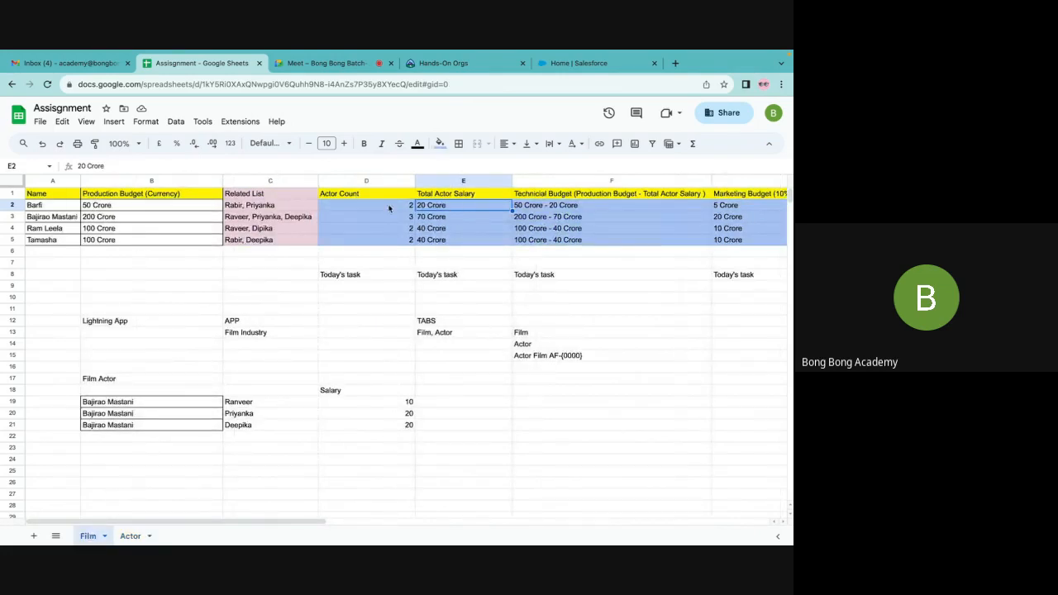
{"action": "left_click", "coordinate": [32, 207]}
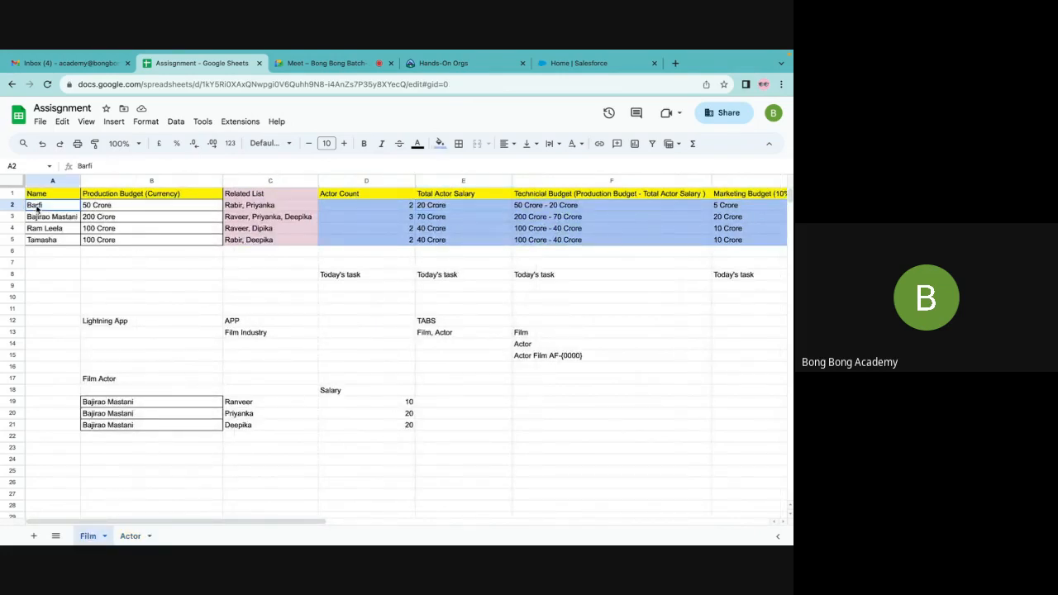
{"action": "left_click", "coordinate": [429, 208]}
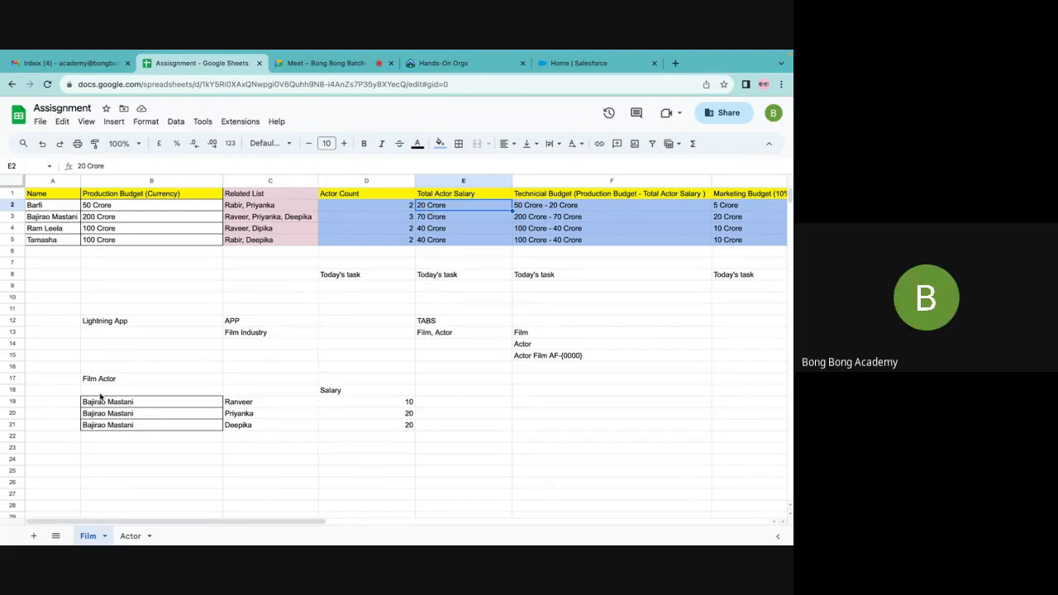
- Match Bajirao Mastani and its Related List of actors with the Film Actor records in rows 19 to 21
{"action": "left_click", "coordinate": [51, 218]}
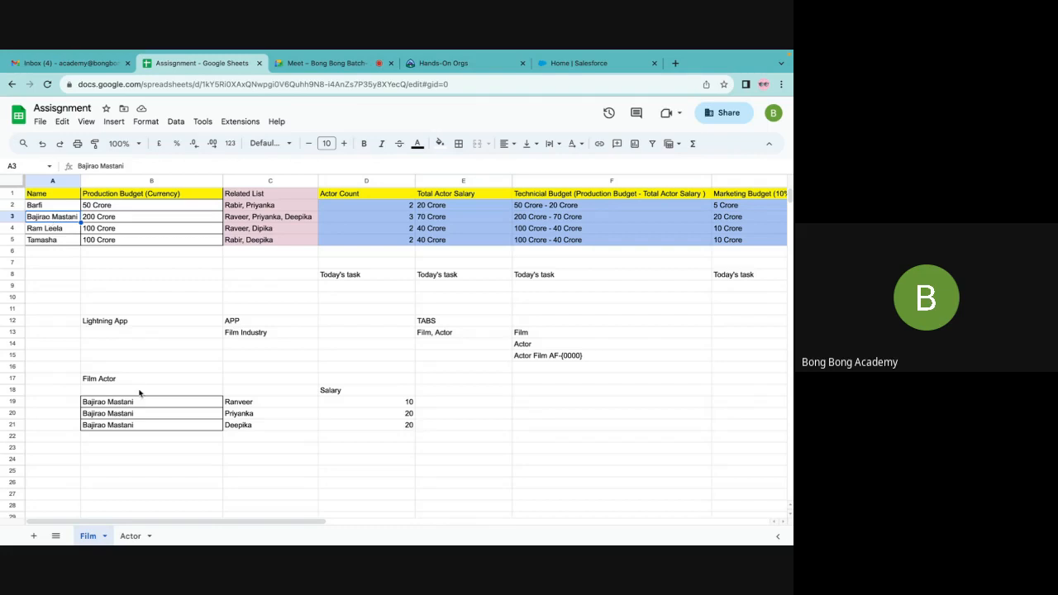
{"action": "left_click_drag", "start_coordinate": [124, 403], "coordinate": [384, 428]}
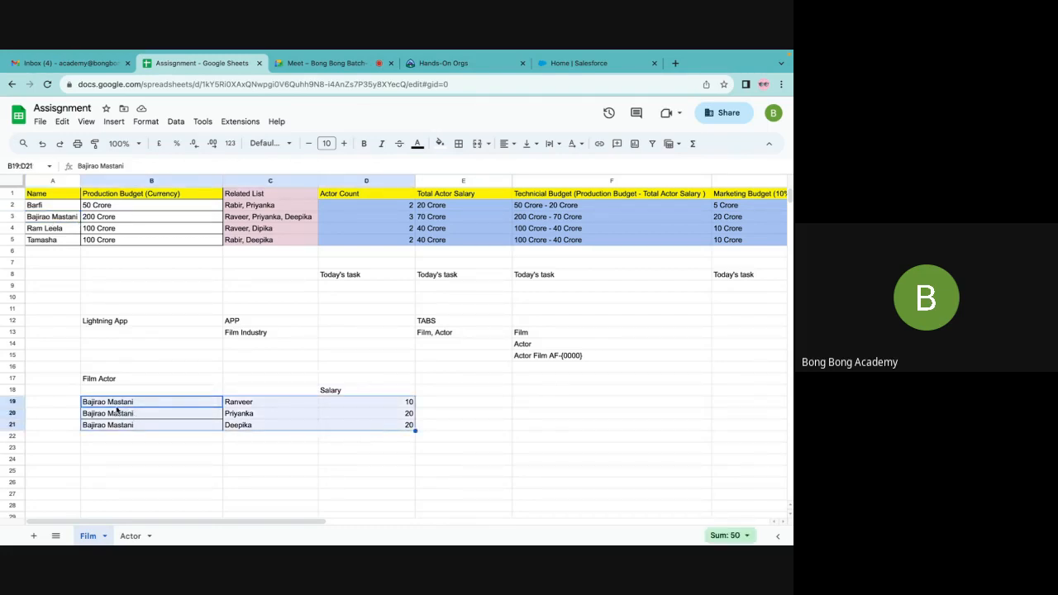
{"action": "left_click", "coordinate": [122, 404]}
{"action": "left_click", "coordinate": [245, 215]}
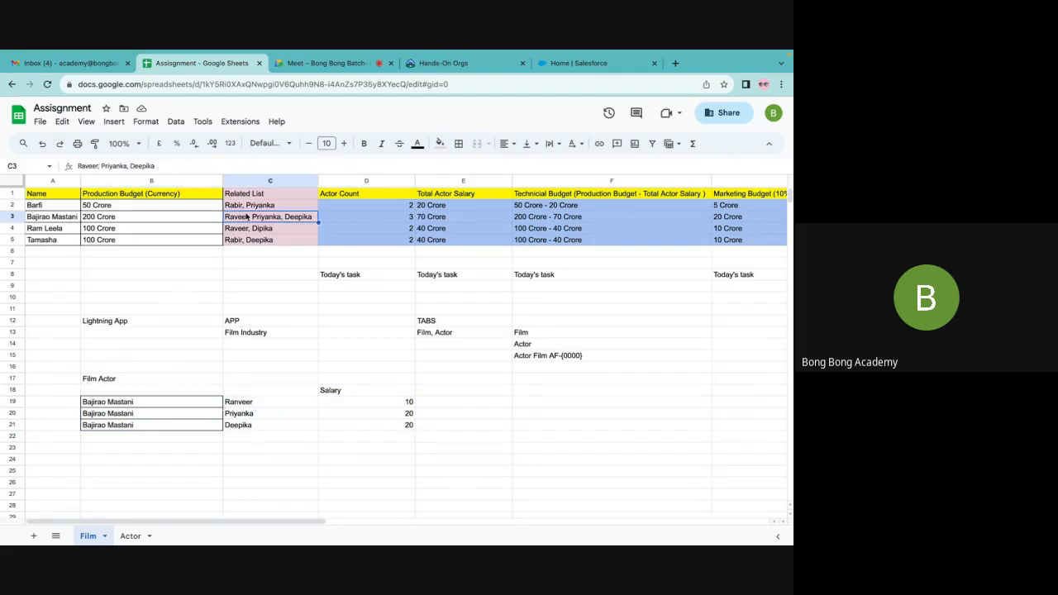
{"action": "left_click", "coordinate": [122, 403]}
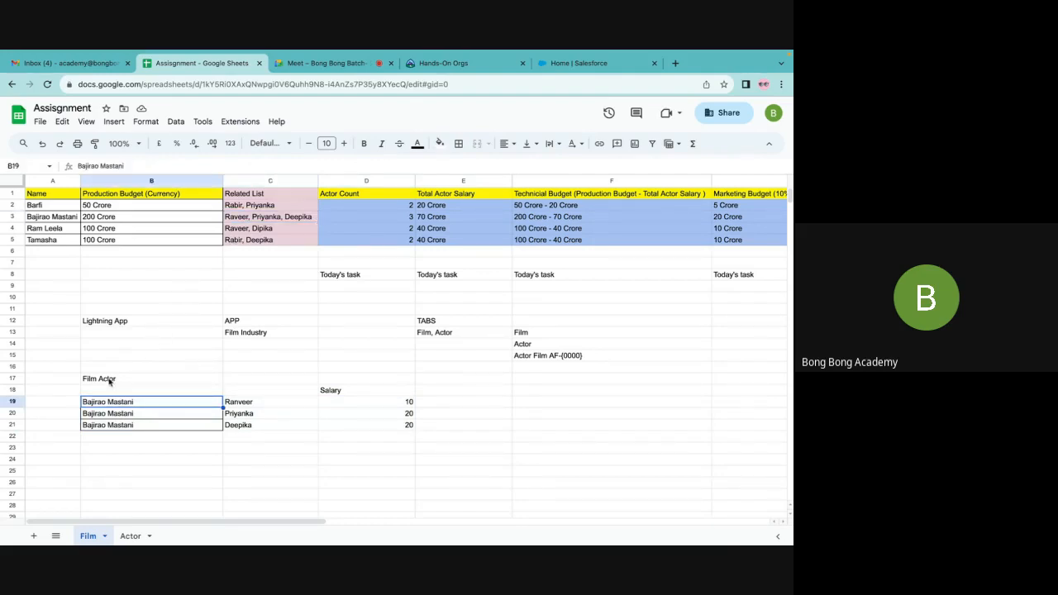
- Go through the film, actor and Salary cells of each Film Actor record in rows 19 to 21
{"action": "left_click", "coordinate": [262, 405]}
{"action": "left_click", "coordinate": [170, 424]}
{"action": "left_click", "coordinate": [261, 415]}
{"action": "left_click", "coordinate": [109, 426]}
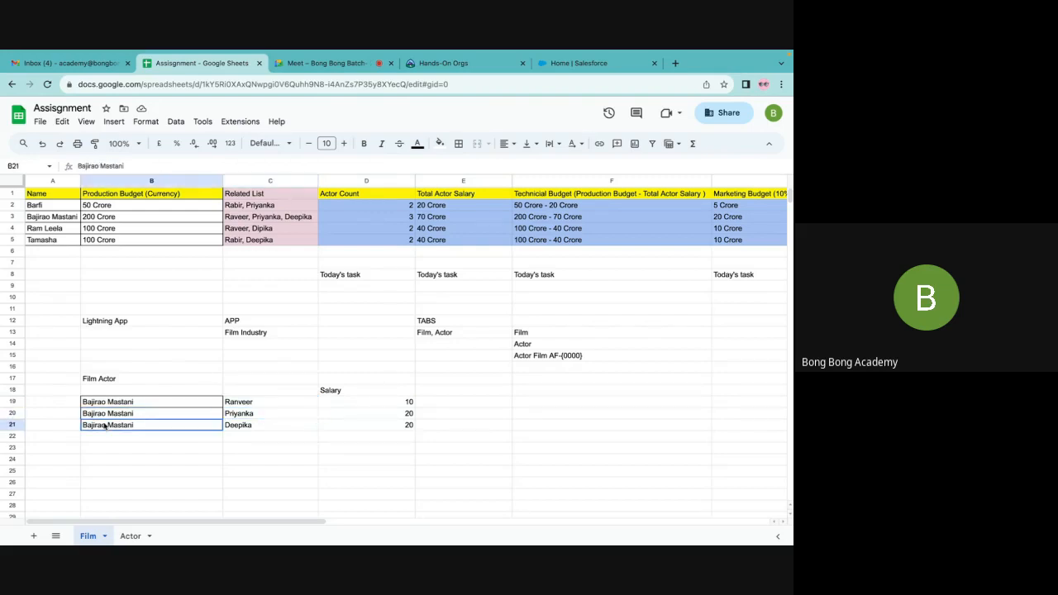
{"action": "left_click", "coordinate": [243, 427]}
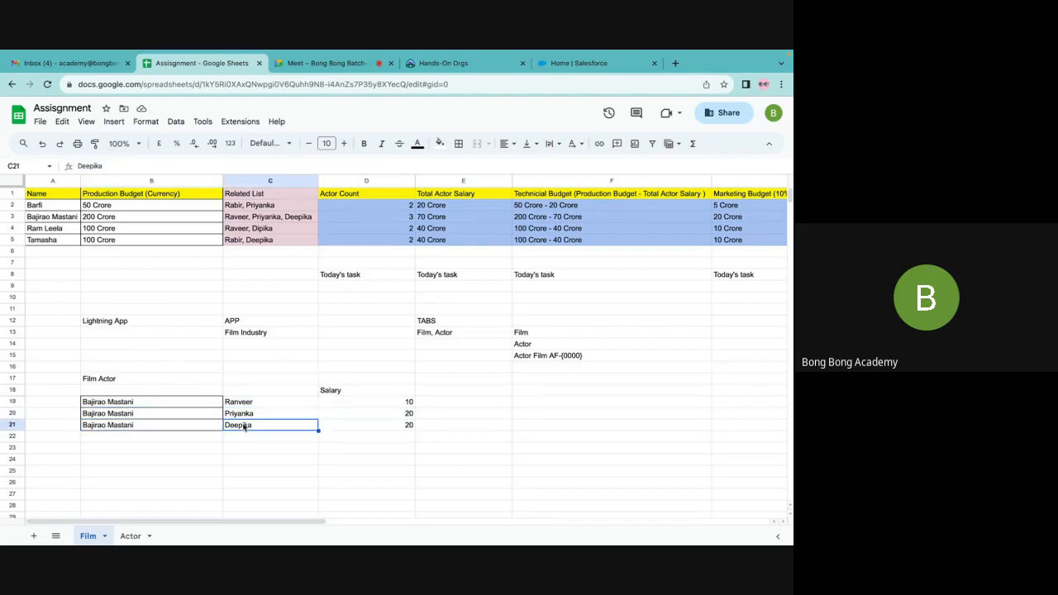
{"action": "left_click", "coordinate": [392, 406]}
{"action": "left_click", "coordinate": [388, 416]}
{"action": "left_click", "coordinate": [385, 430]}
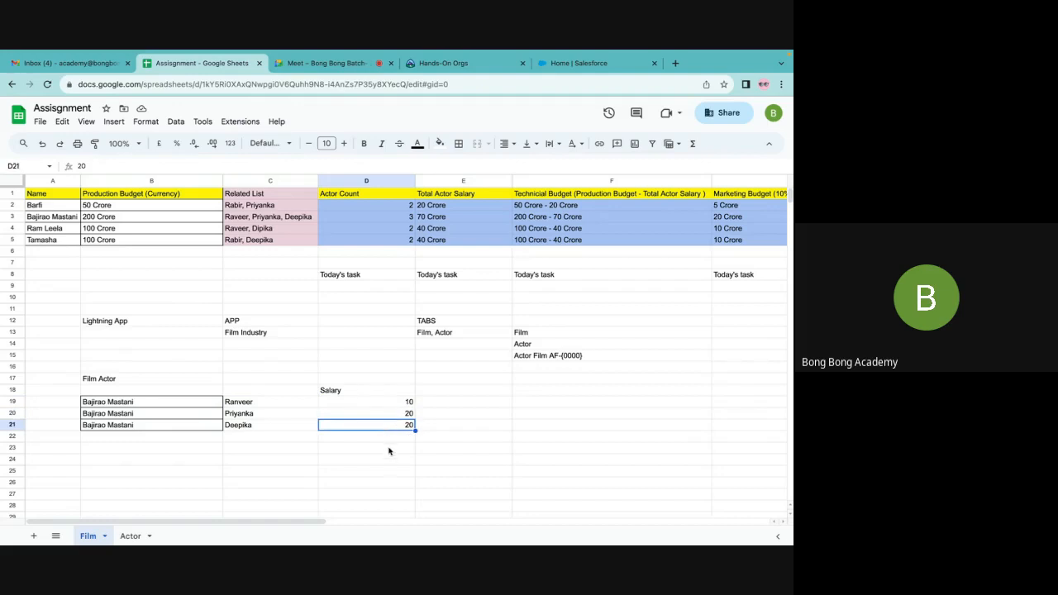
{"action": "left_click", "coordinate": [382, 459]}
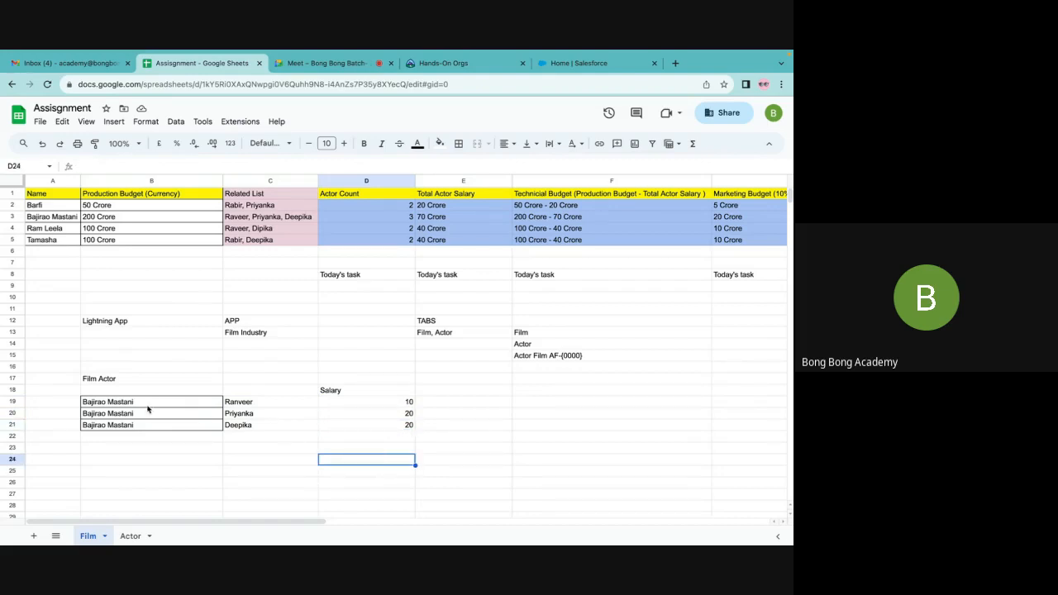
- Compare the Salary values of the three Film Actor records with Bajirao Mastani's Total Actor Salary in row 3
{"action": "left_click_drag", "start_coordinate": [111, 404], "coordinate": [406, 427]}
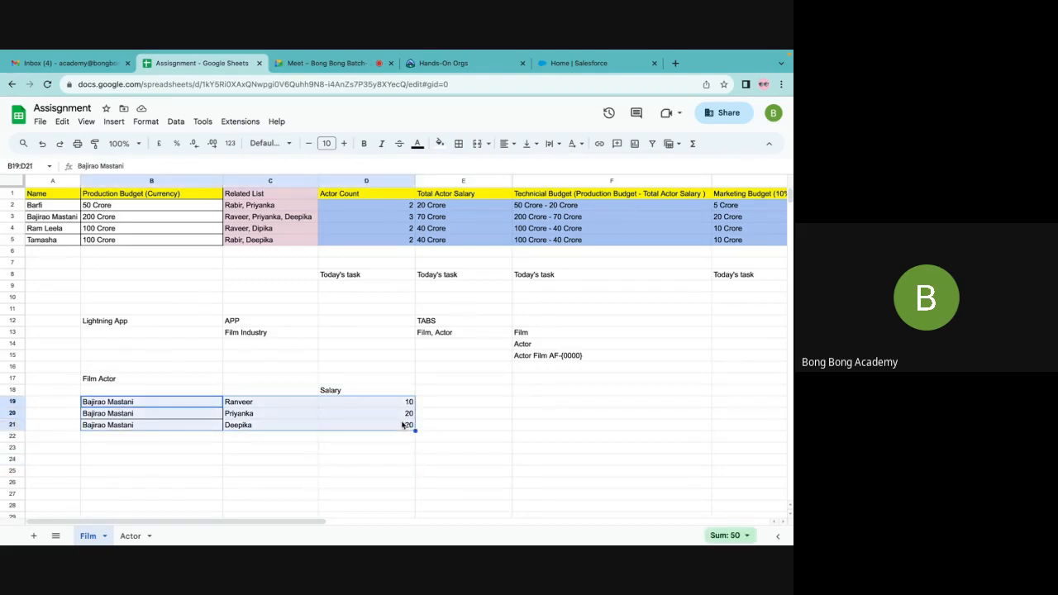
{"action": "left_click", "coordinate": [430, 218]}
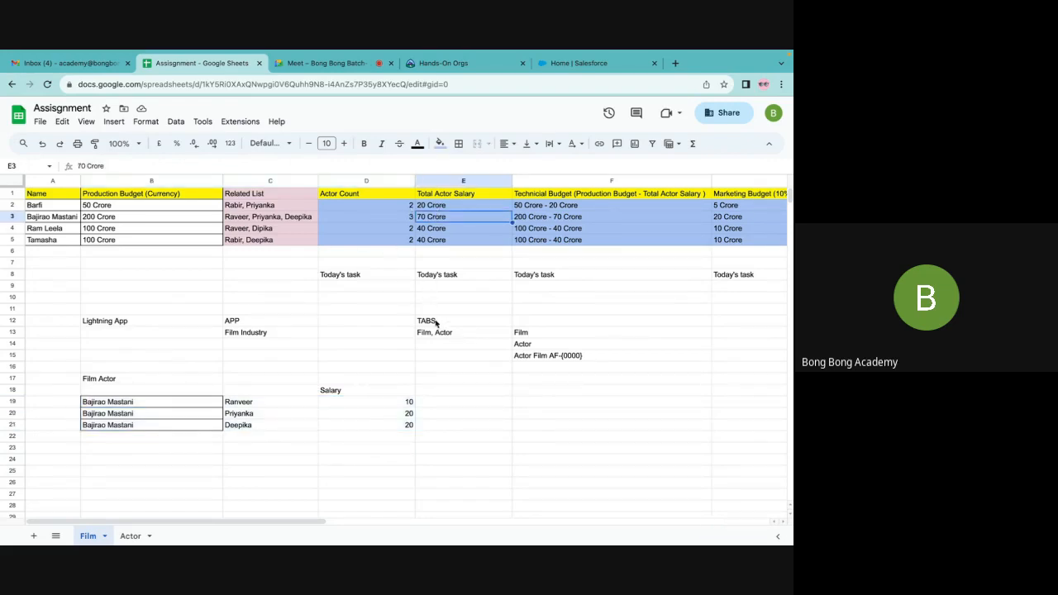
{"action": "left_click", "coordinate": [403, 405]}
{"action": "left_click_drag", "start_coordinate": [403, 405], "coordinate": [405, 425]}
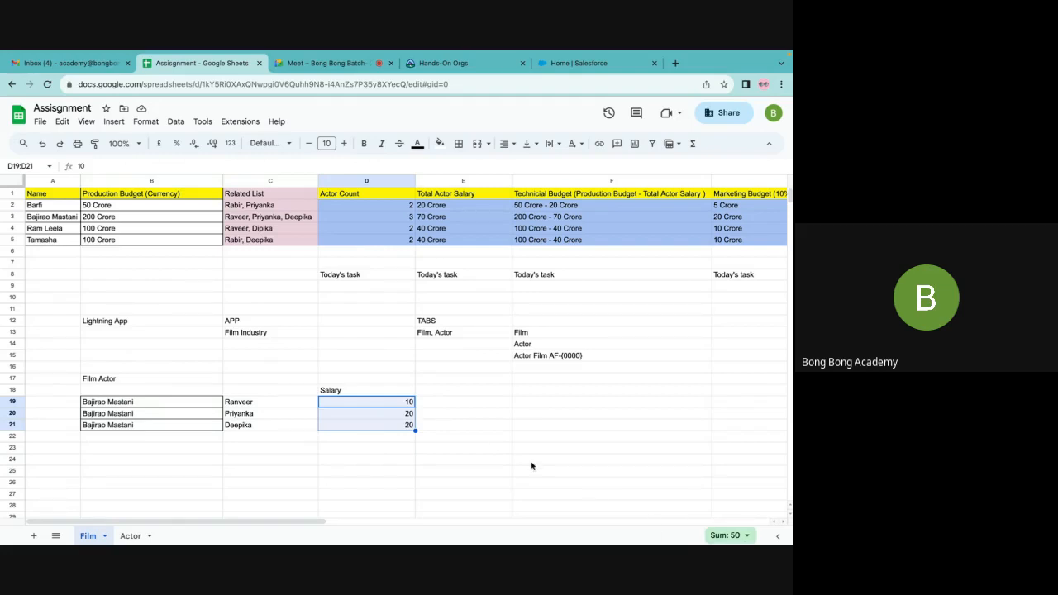
- Examine the Film Actor heading, the record block B19:D21 and its three linked actors in C19:C21
{"action": "left_click", "coordinate": [103, 404]}
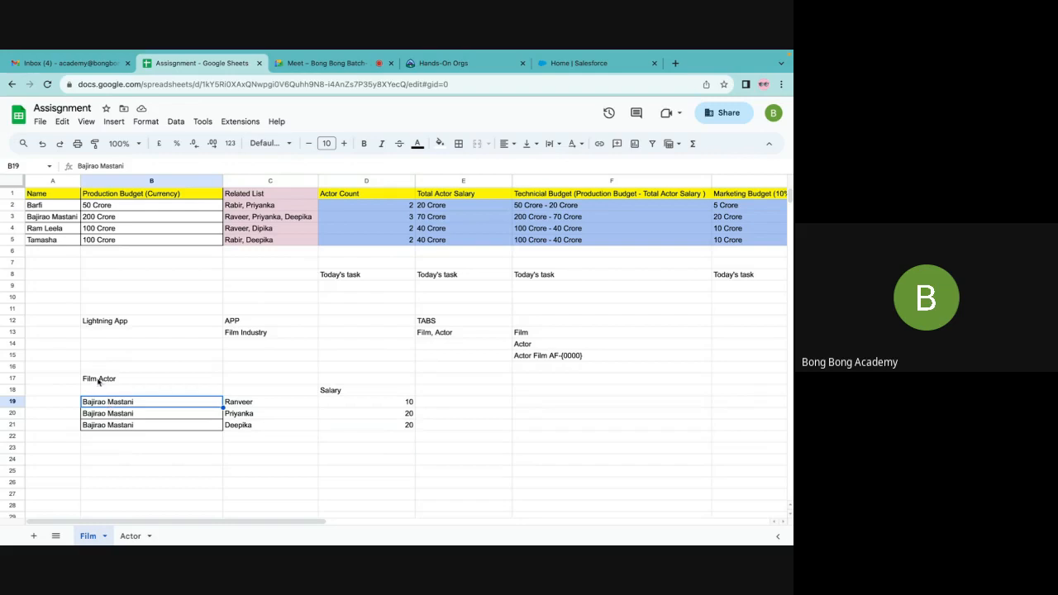
{"action": "left_click", "coordinate": [98, 380]}
{"action": "left_click_drag", "start_coordinate": [109, 404], "coordinate": [408, 427]}
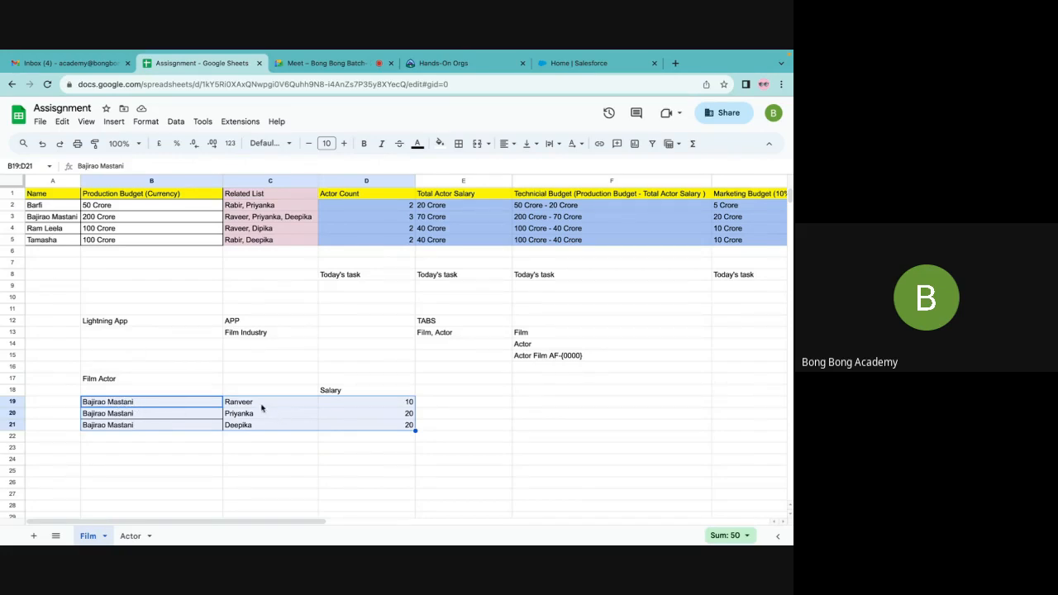
{"action": "left_click_drag", "start_coordinate": [261, 409], "coordinate": [262, 425]}
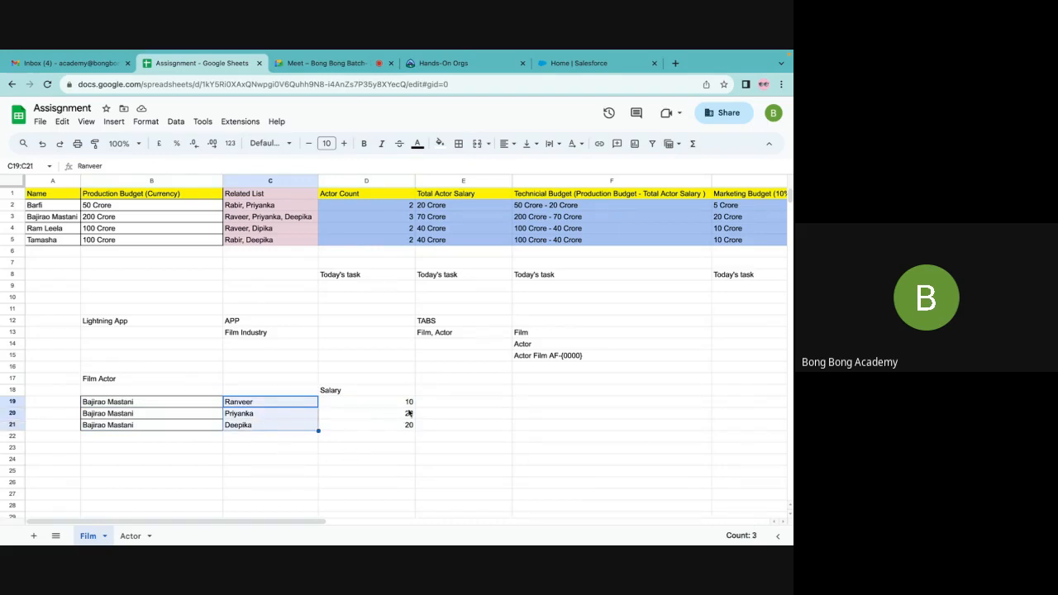
- Compare the Film sheet's Salary values with Bajirao Mastani's Total Actor Salary, and Deepika's records in Actor rows 17 to 19 with the Total Salary column
{"action": "left_click_drag", "start_coordinate": [399, 401], "coordinate": [395, 421]}
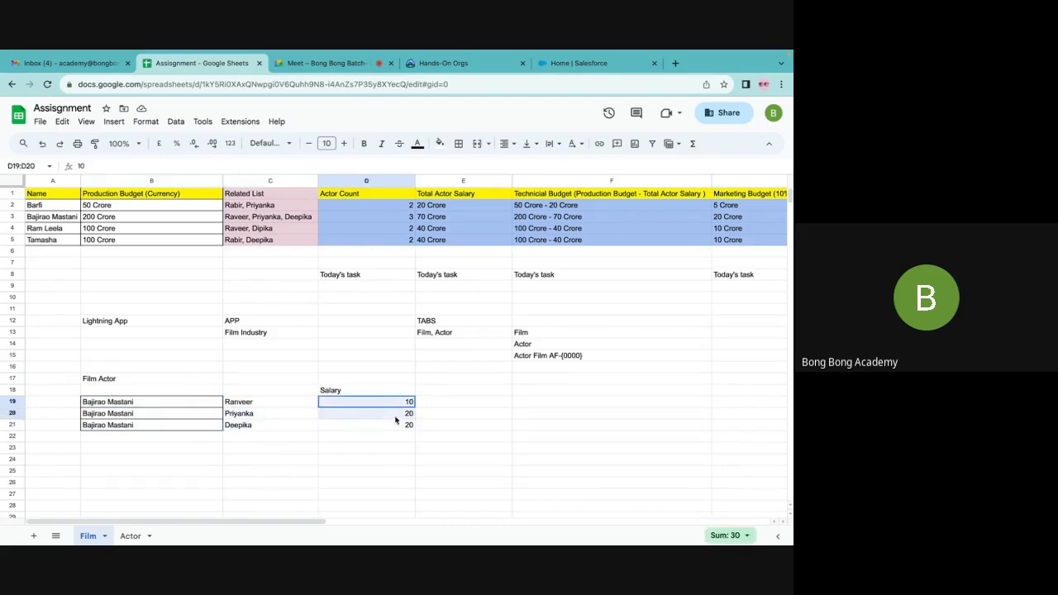
{"action": "left_click", "coordinate": [443, 219]}
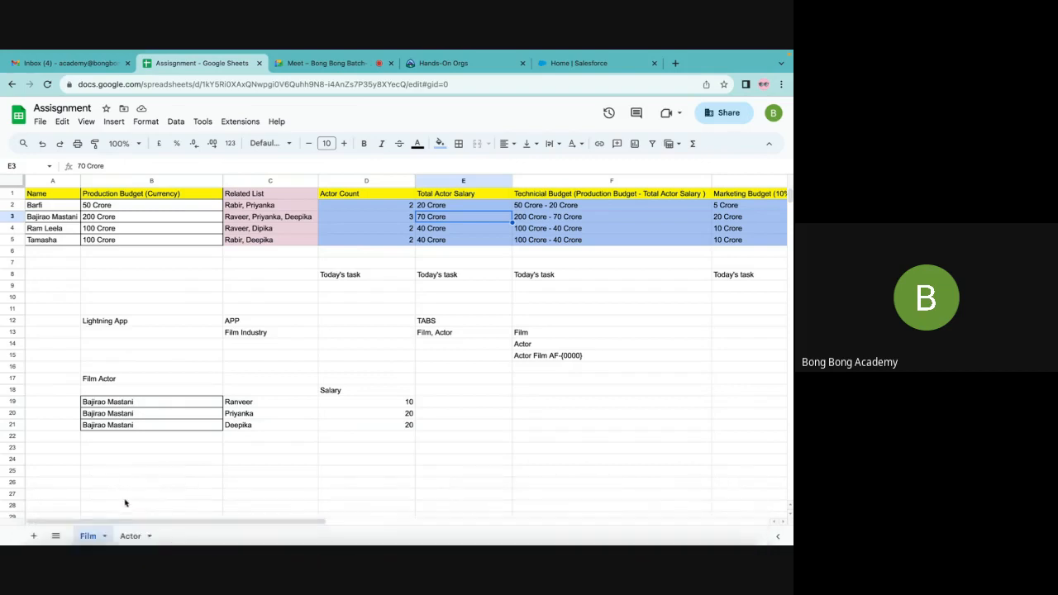
{"action": "left_click", "coordinate": [129, 535]}
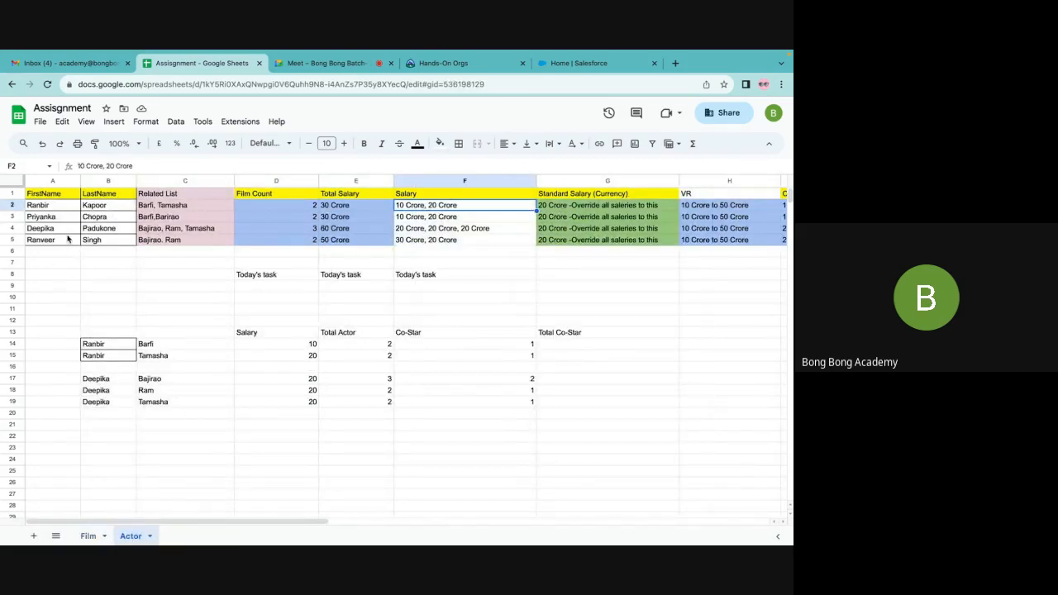
{"action": "left_click_drag", "start_coordinate": [91, 380], "coordinate": [94, 402]}
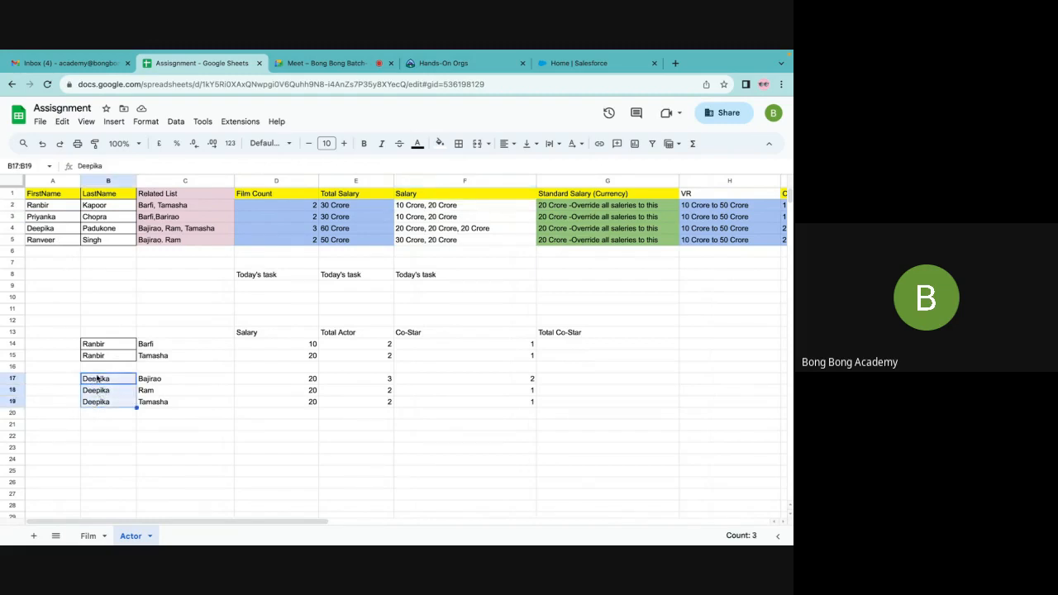
{"action": "left_click_drag", "start_coordinate": [160, 379], "coordinate": [161, 403]}
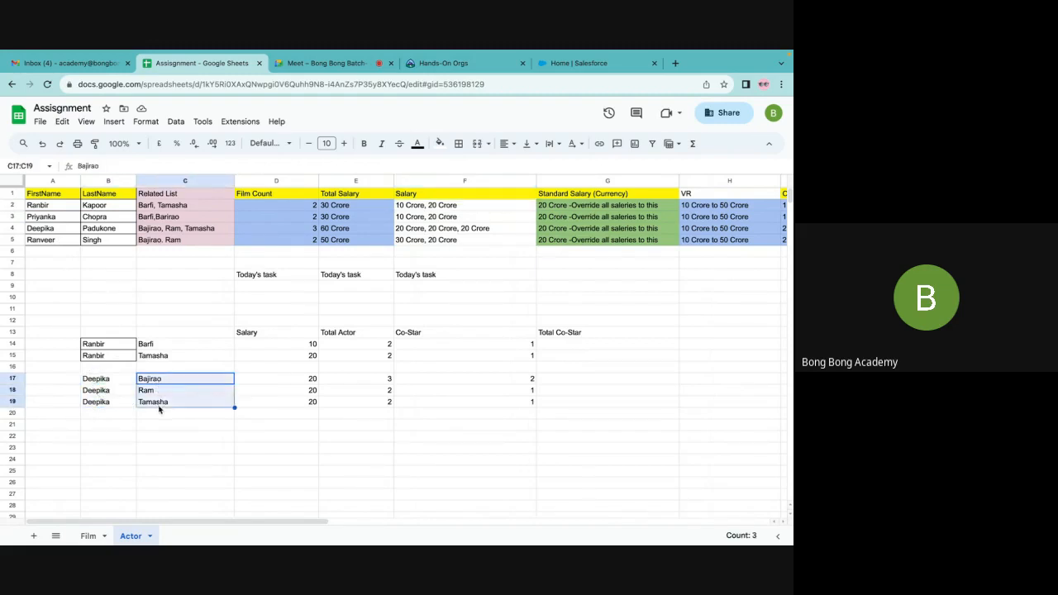
{"action": "left_click_drag", "start_coordinate": [281, 381], "coordinate": [288, 409]}
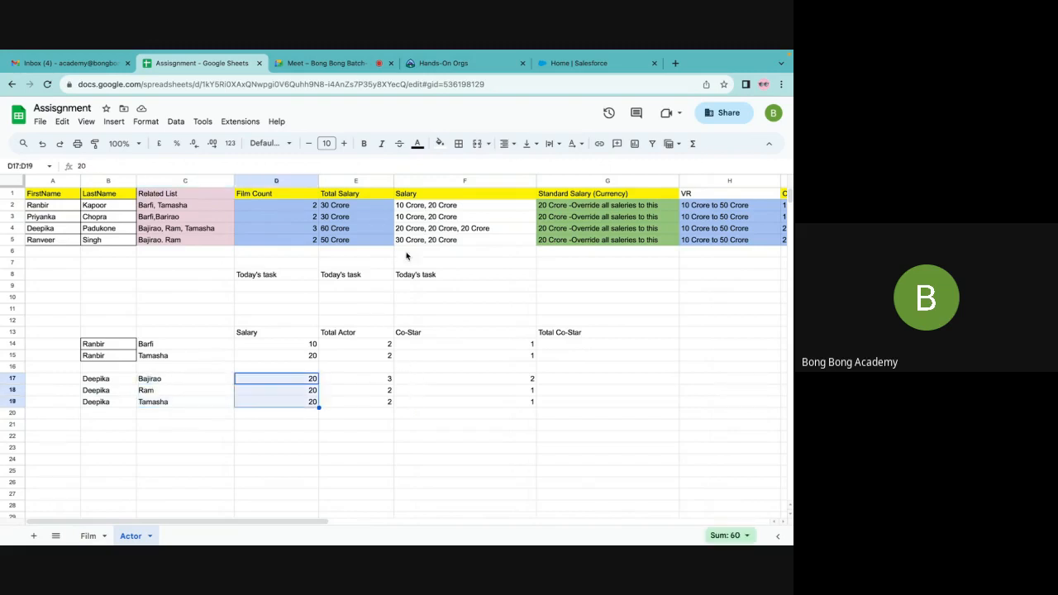
{"action": "left_click", "coordinate": [337, 210]}
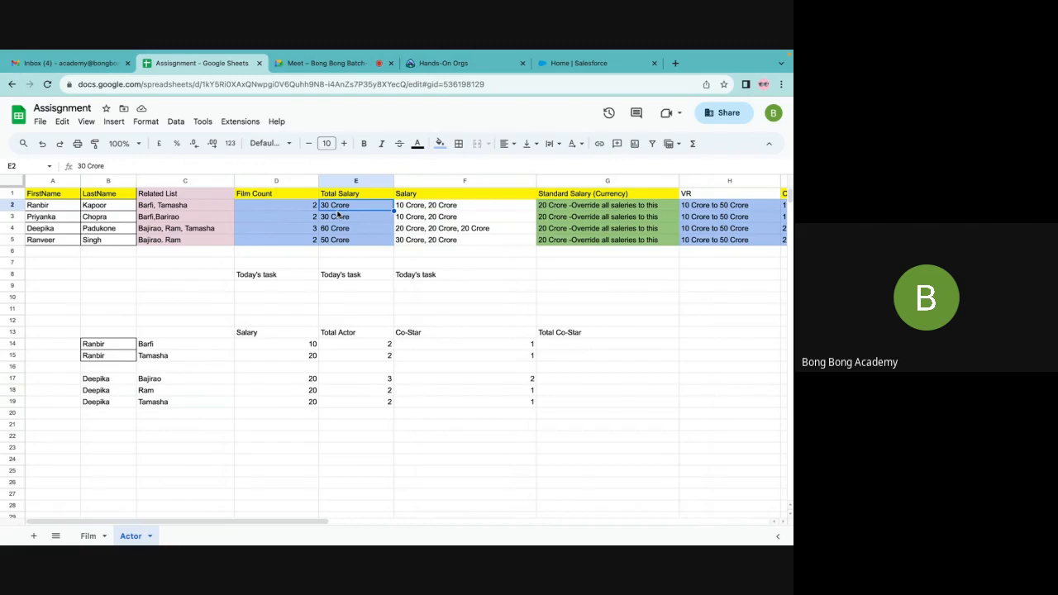
{"action": "left_click", "coordinate": [341, 197]}
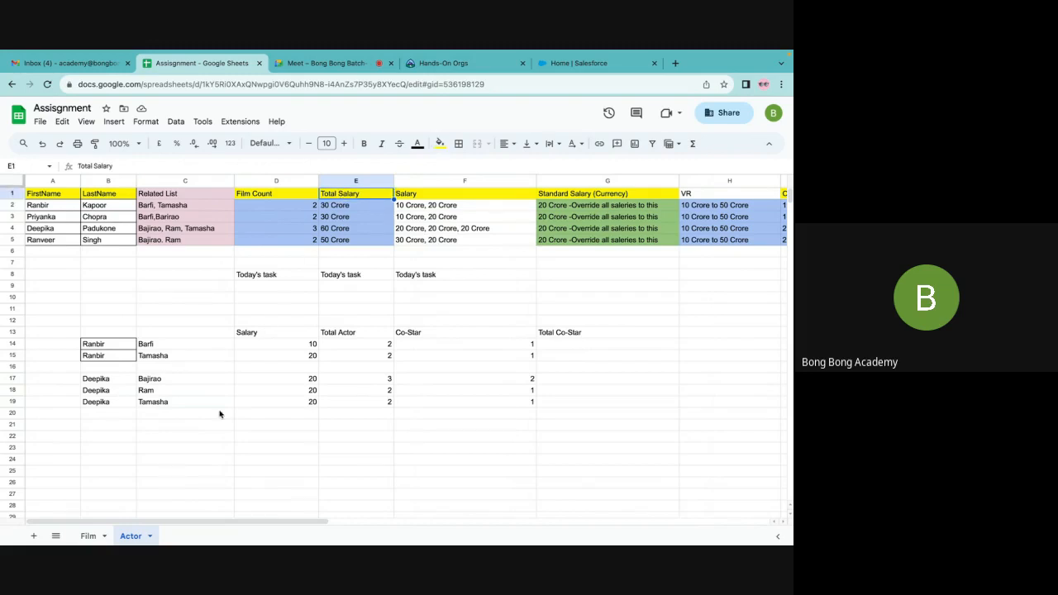
- Compare the Film sheet's Total Actor Salary heading and record block B19:D21 with Deepika's record block B17:D19 on the Actor sheet
{"action": "left_click", "coordinate": [88, 535]}
{"action": "left_click", "coordinate": [467, 197]}
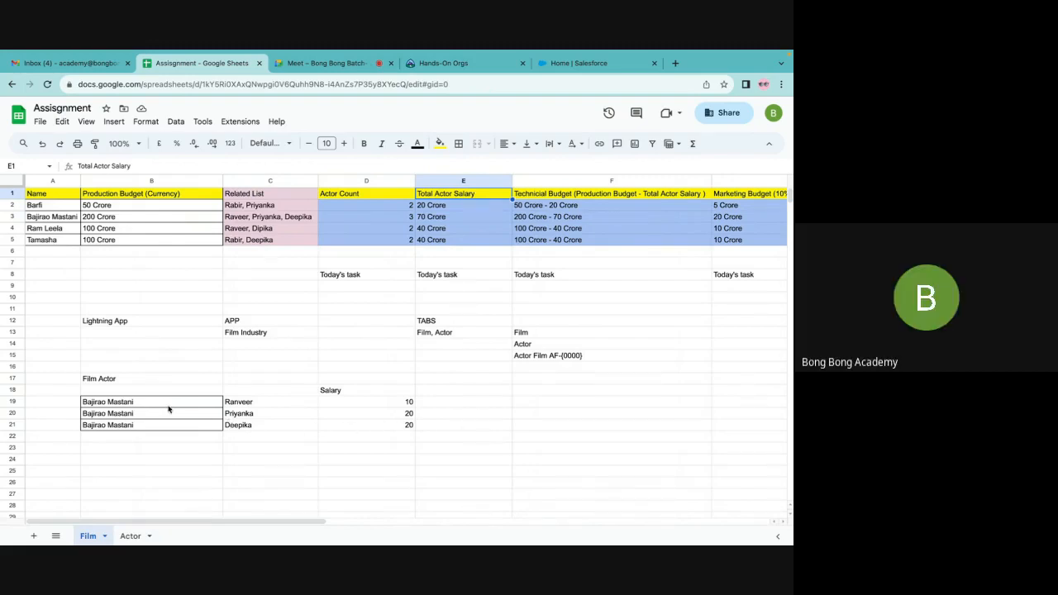
{"action": "left_click_drag", "start_coordinate": [139, 403], "coordinate": [400, 430]}
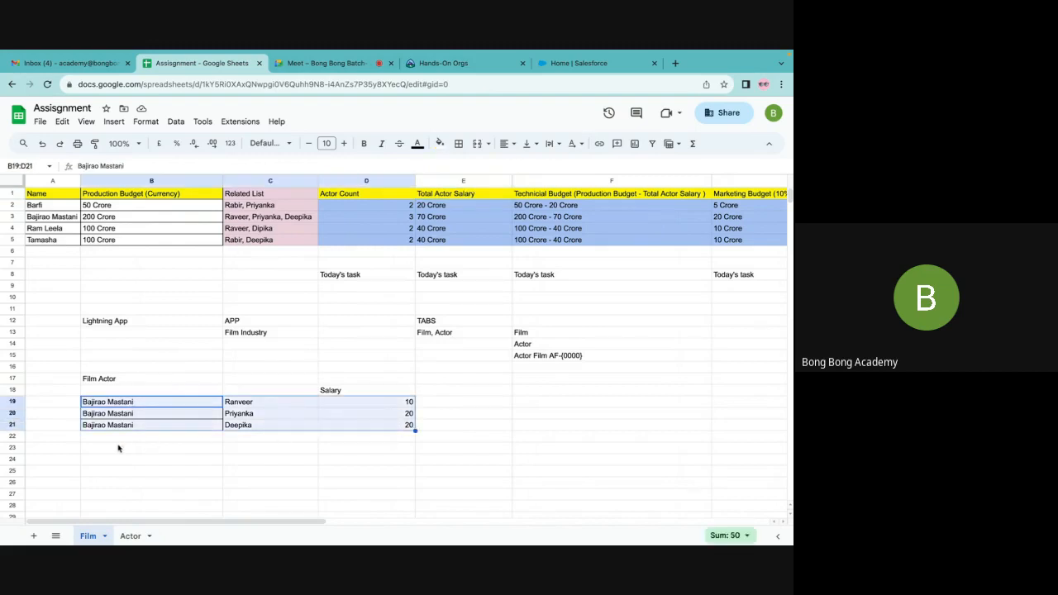
{"action": "left_click", "coordinate": [125, 536]}
{"action": "left_click_drag", "start_coordinate": [108, 378], "coordinate": [306, 402]}
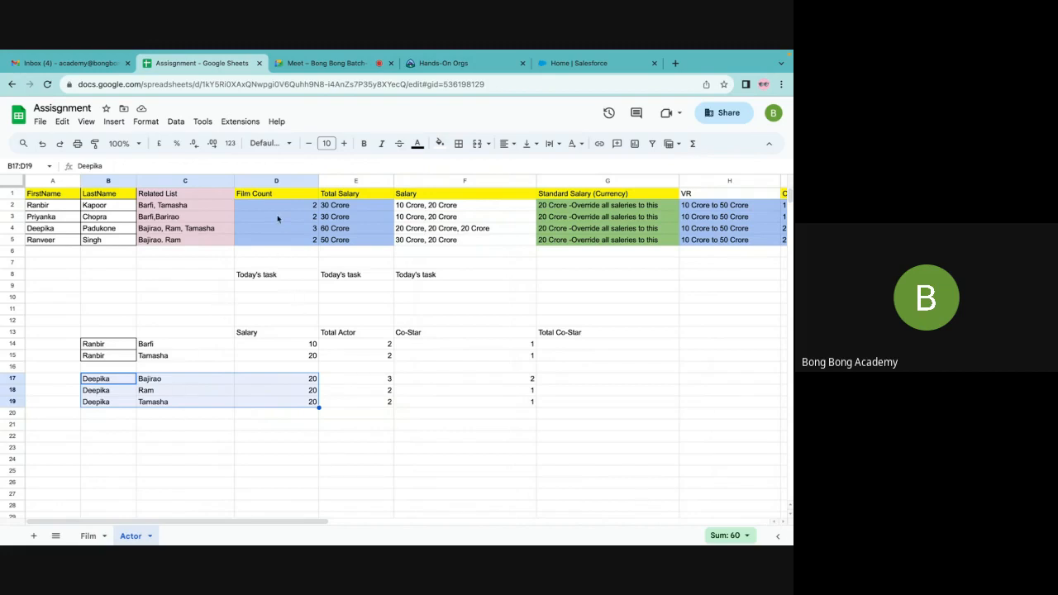
- Review the Film Count, Total Salary and Salary columns on the Actor sheet and the Actor Count and Total Actor Salary columns on the Film sheet
{"action": "left_click_drag", "start_coordinate": [267, 198], "coordinate": [377, 243]}
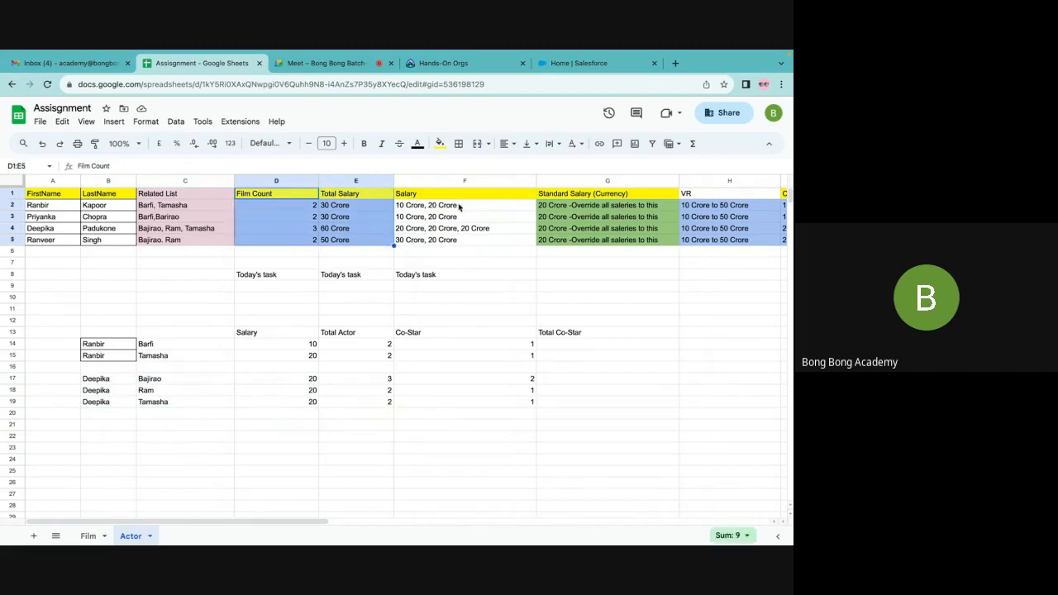
{"action": "left_click_drag", "start_coordinate": [432, 195], "coordinate": [436, 239]}
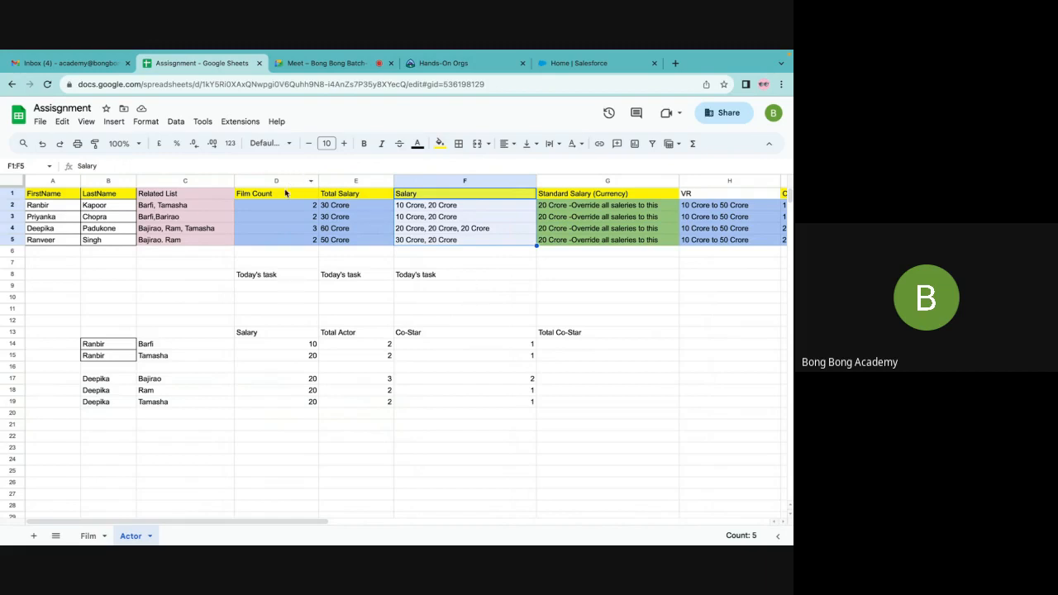
{"action": "left_click_drag", "start_coordinate": [285, 195], "coordinate": [351, 251]}
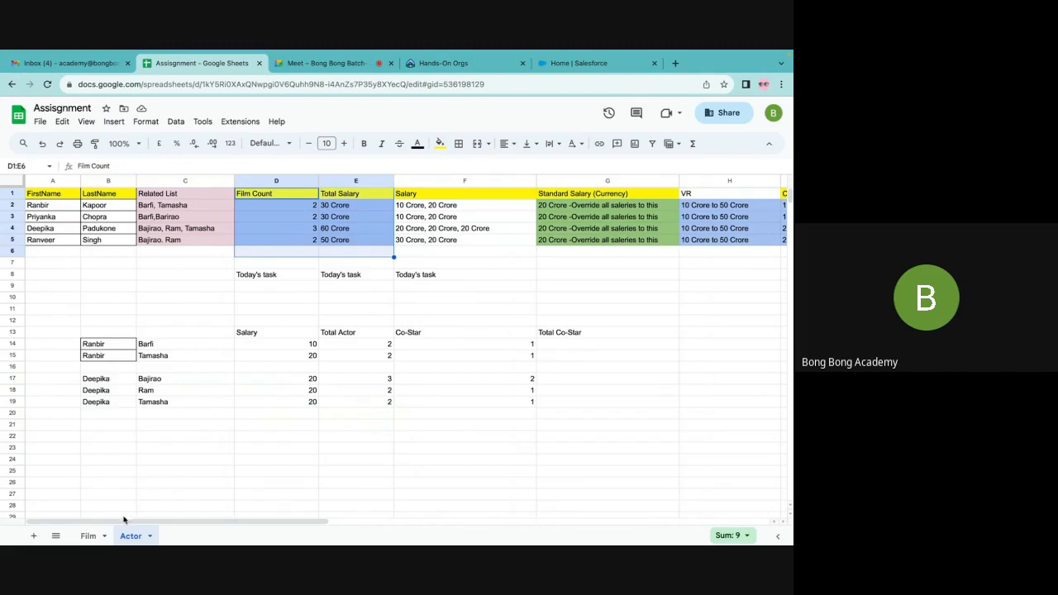
{"action": "left_click", "coordinate": [87, 535]}
{"action": "left_click_drag", "start_coordinate": [389, 200], "coordinate": [465, 251]}
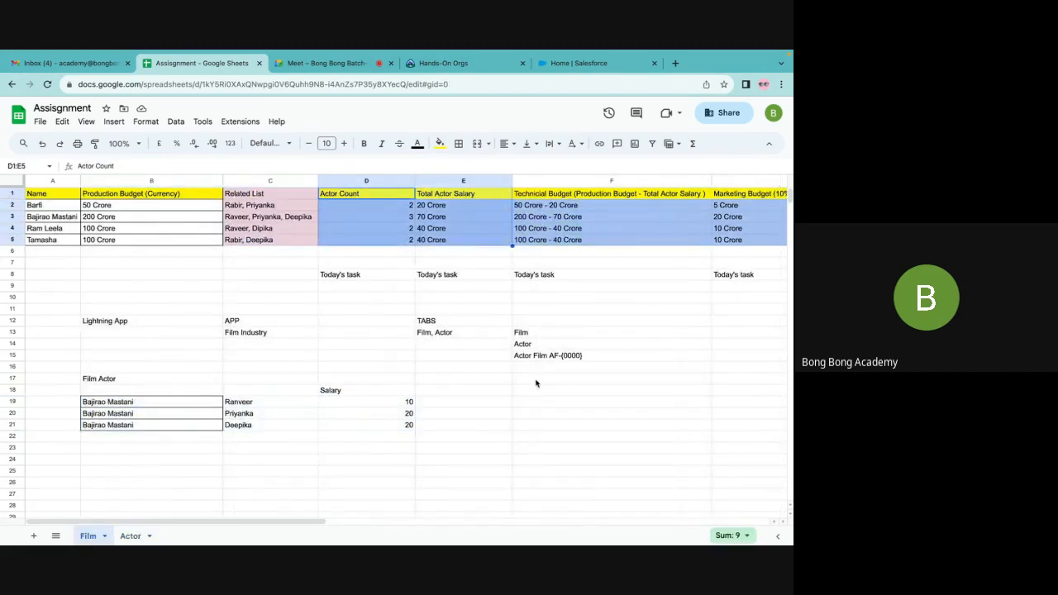
- Examine the Film sheet's calculated columns D2:G5 with the Technicial Budget heading, and look over the Actor sheet's columns through Total Co-star
{"action": "scroll", "coordinate": [536, 383], "scroll_direction": "right", "scroll_amount": 3}
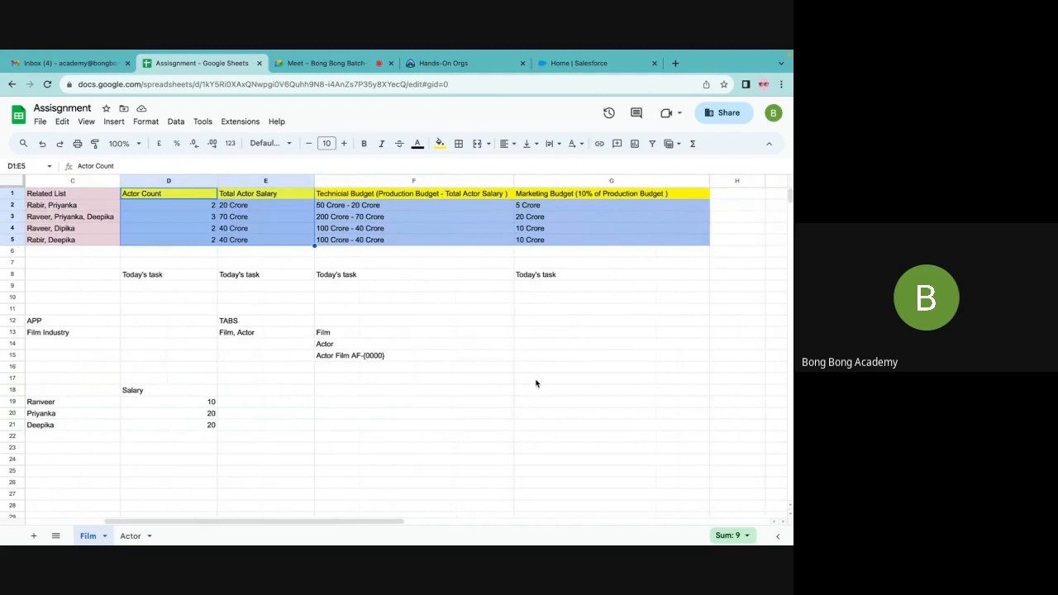
{"action": "left_click", "coordinate": [343, 195]}
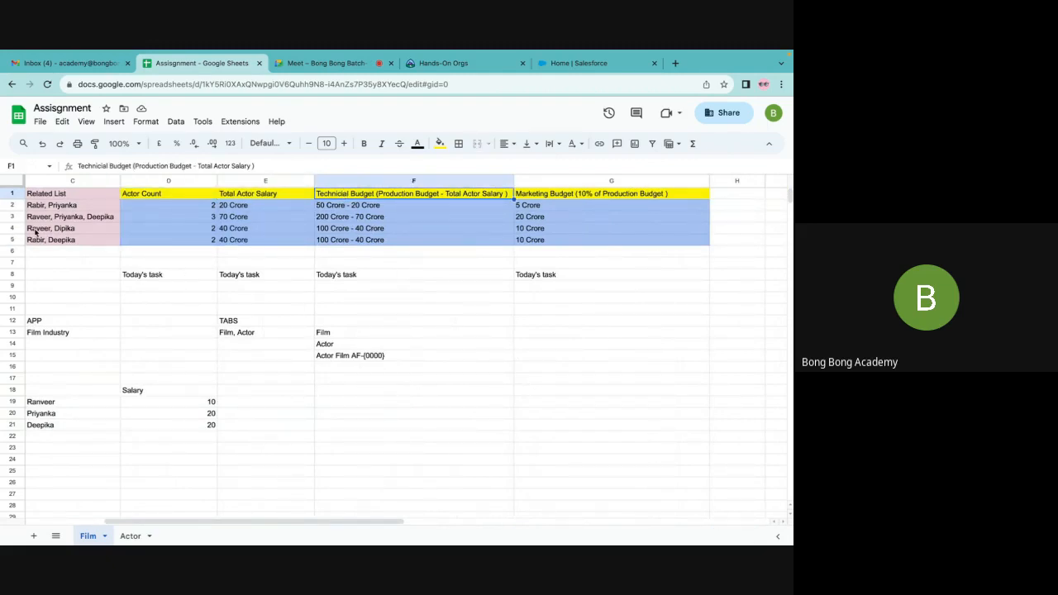
{"action": "left_click_drag", "start_coordinate": [165, 206], "coordinate": [566, 241]}
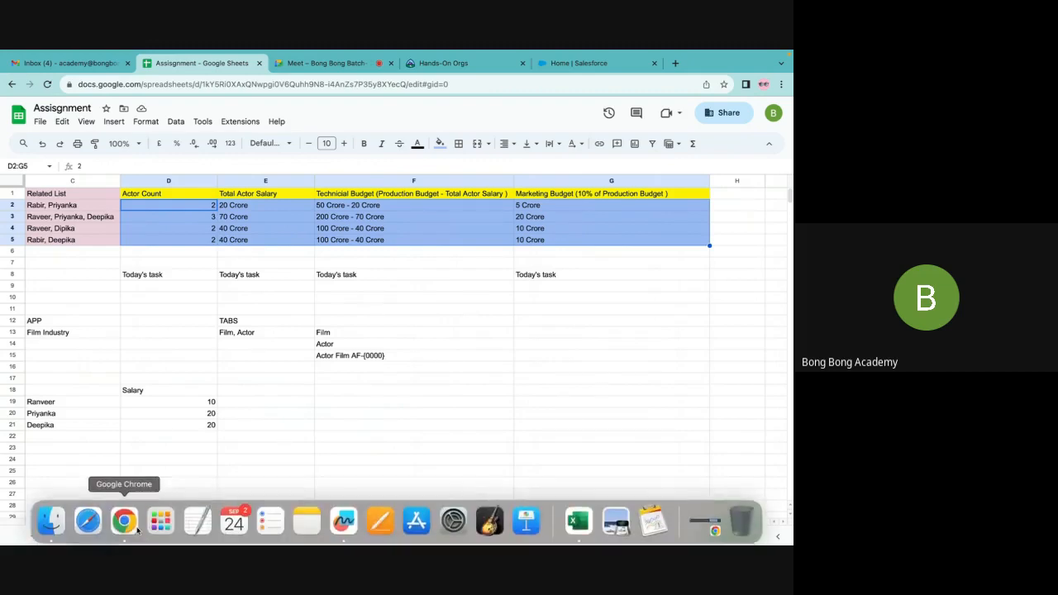
{"action": "left_click", "coordinate": [132, 535]}
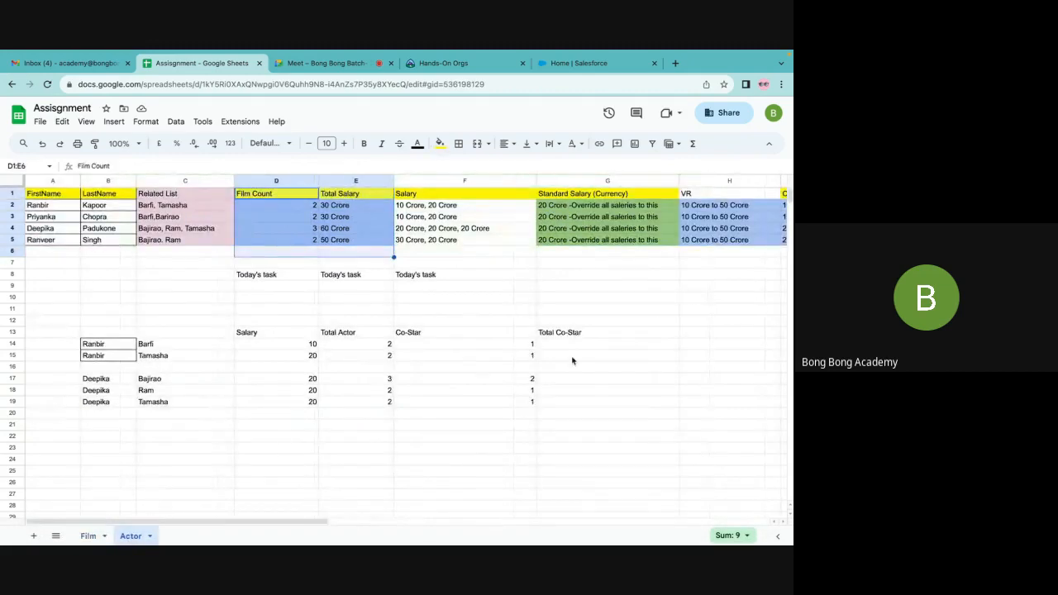
{"action": "scroll", "coordinate": [154, 481], "scroll_direction": "right", "scroll_amount": 3}
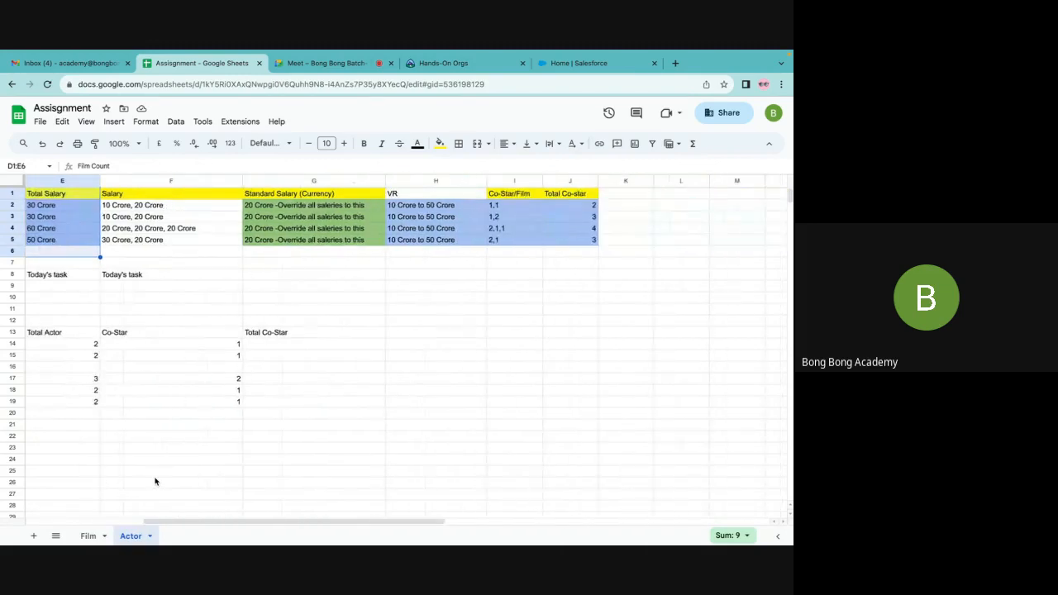
{"action": "scroll", "coordinate": [155, 480], "scroll_direction": "left", "scroll_amount": 3}
- Trace Barfi's Technicial Budget in F2 of the Film sheet to its Production Budget in B2 and Total Actor Salary in E2
{"action": "left_click", "coordinate": [88, 536]}
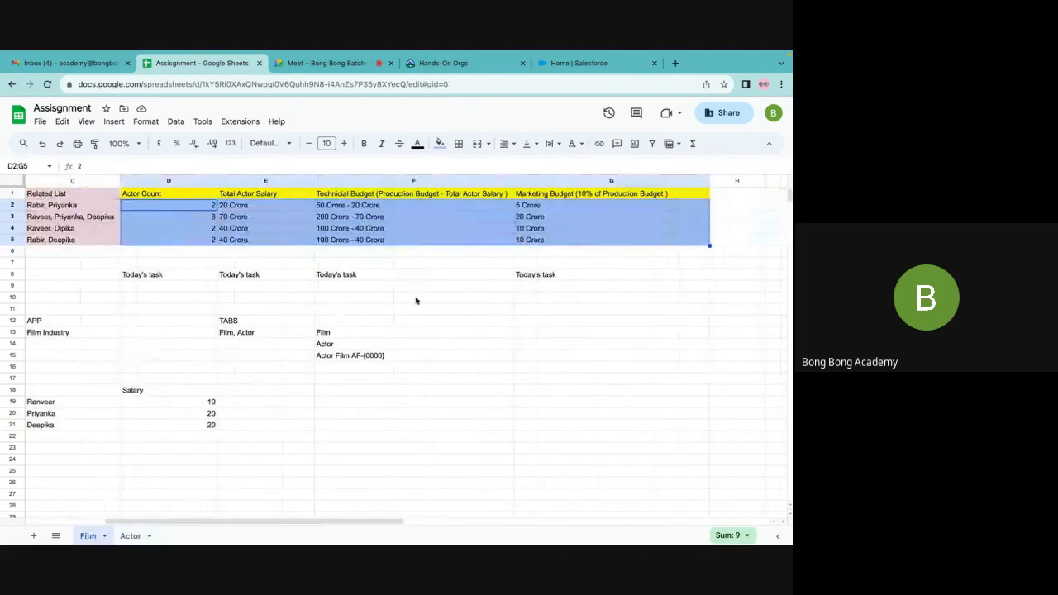
{"action": "left_click", "coordinate": [361, 276]}
{"action": "left_click", "coordinate": [356, 212]}
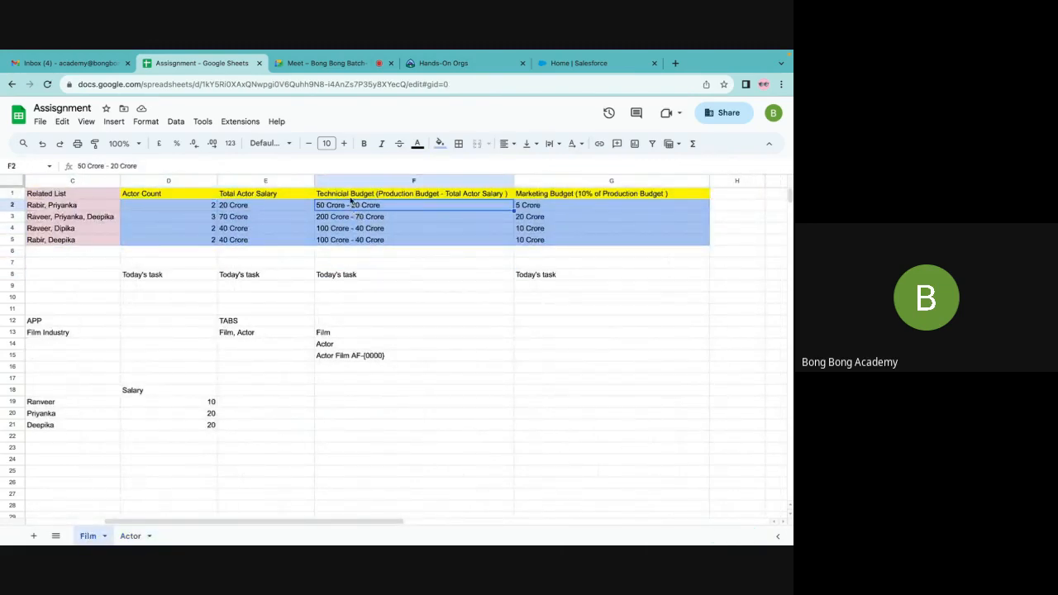
{"action": "left_click", "coordinate": [352, 197]}
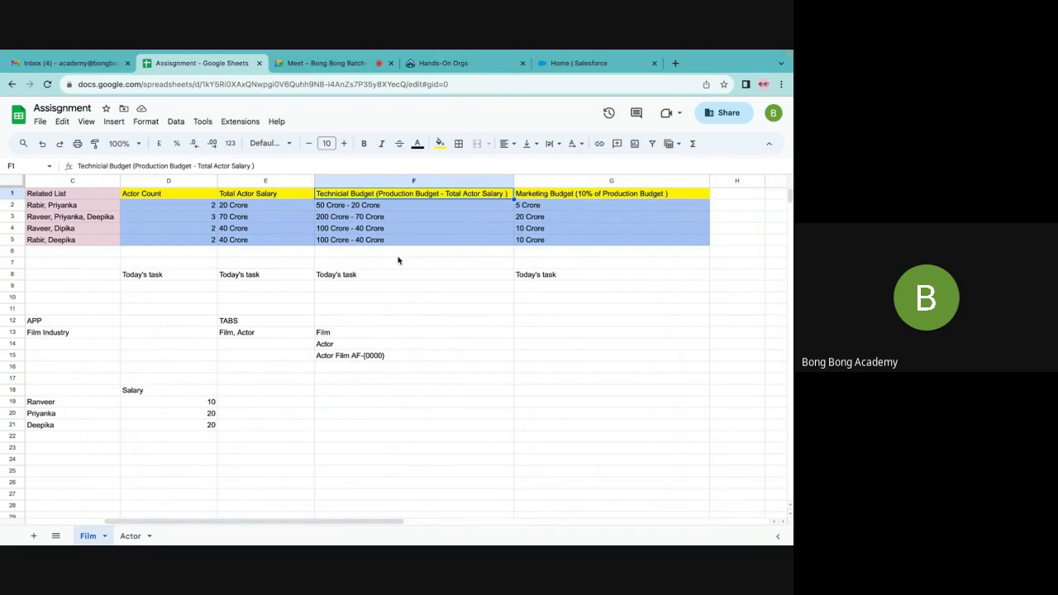
{"action": "left_click", "coordinate": [233, 209]}
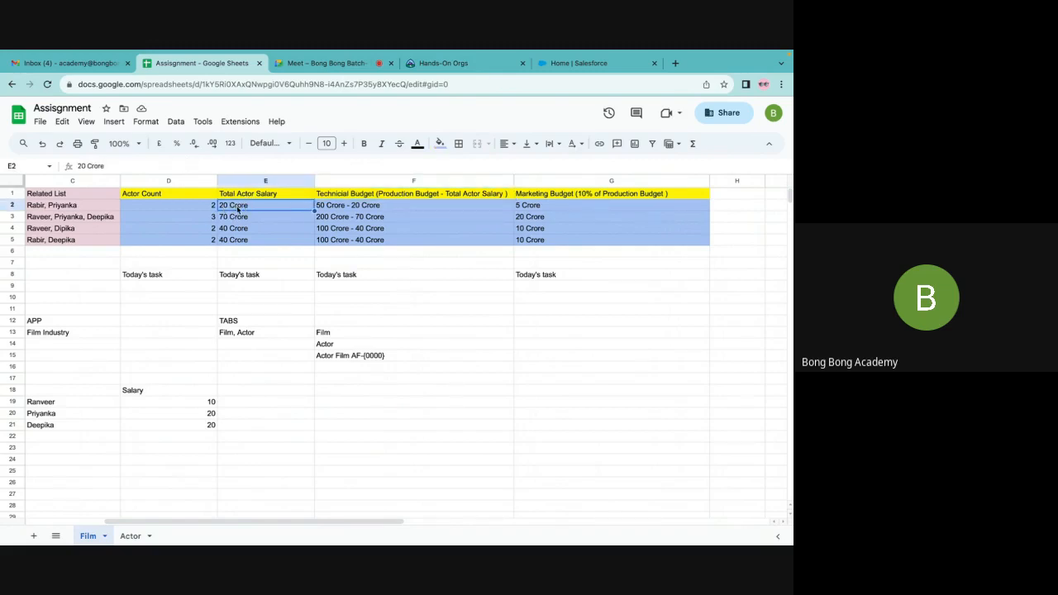
{"action": "left_click", "coordinate": [354, 209]}
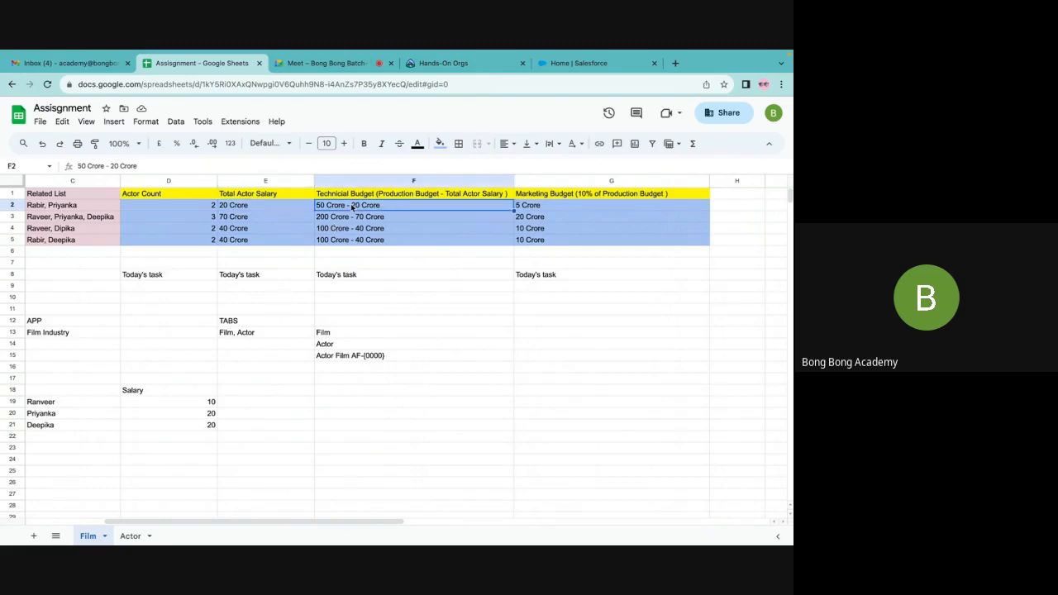
{"action": "scroll", "coordinate": [114, 219], "scroll_direction": "left", "scroll_amount": 3}
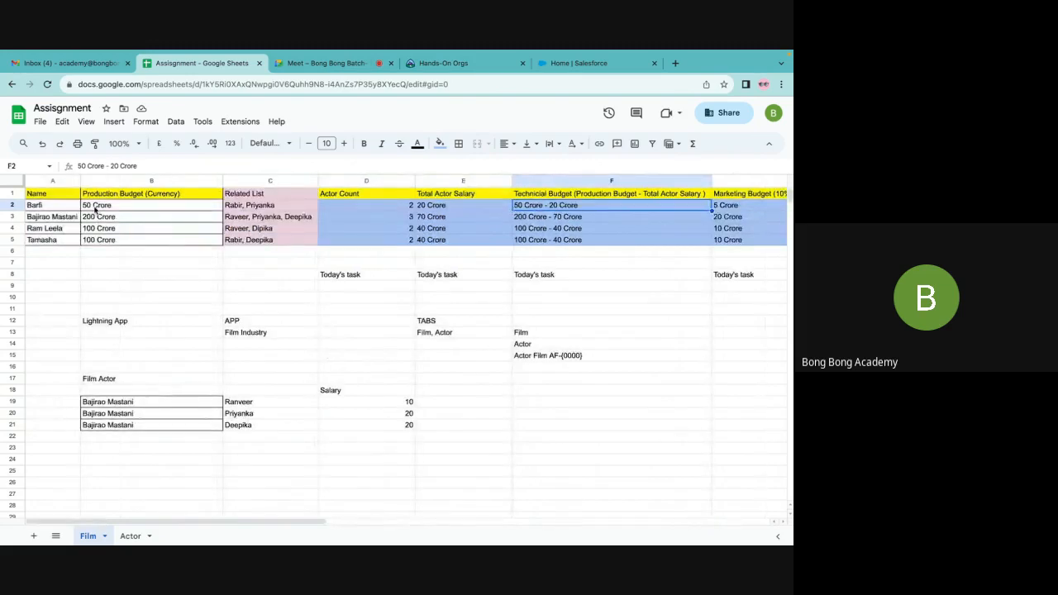
{"action": "left_click", "coordinate": [96, 208]}
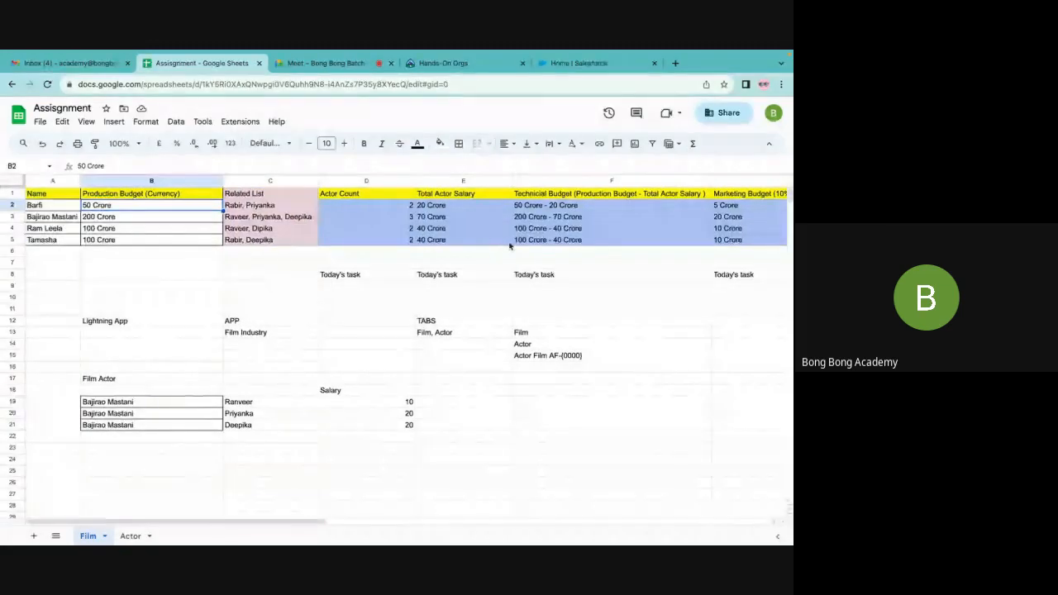
{"action": "left_click", "coordinate": [448, 209]}
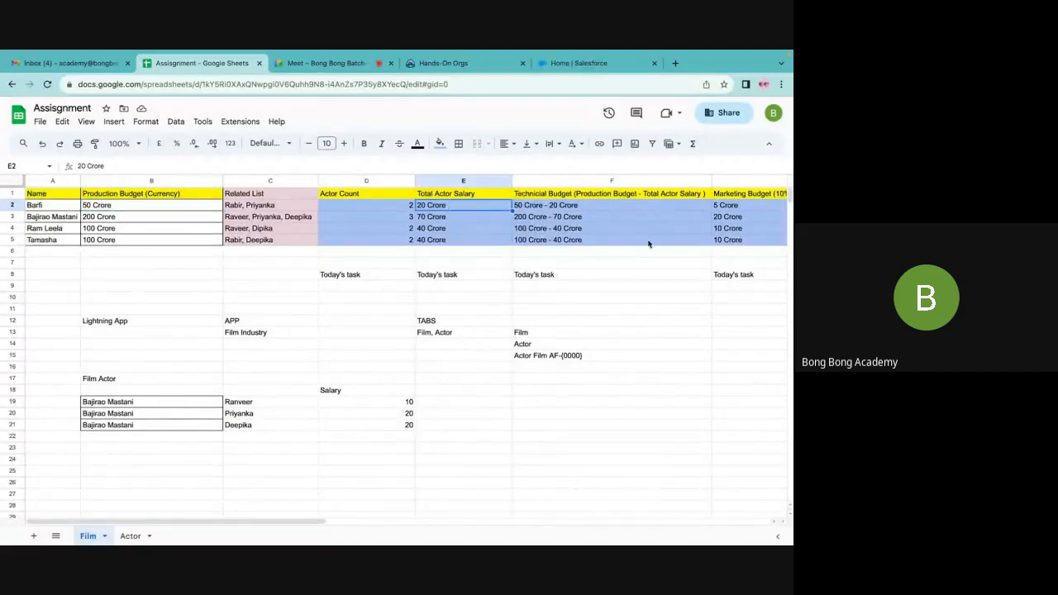
{"action": "left_click", "coordinate": [600, 206]}
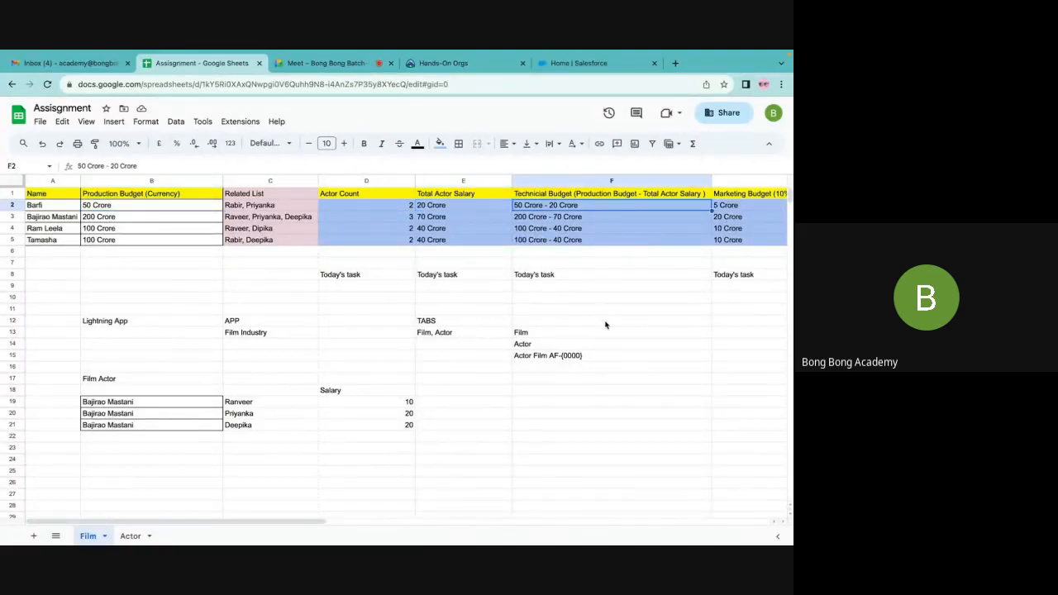
- Examine Barfi's Total Actor Salary in E2, its column heading in E1 and the Technicial Budget formula heading in F1
{"action": "scroll", "coordinate": [605, 325], "scroll_direction": "right", "scroll_amount": 1}
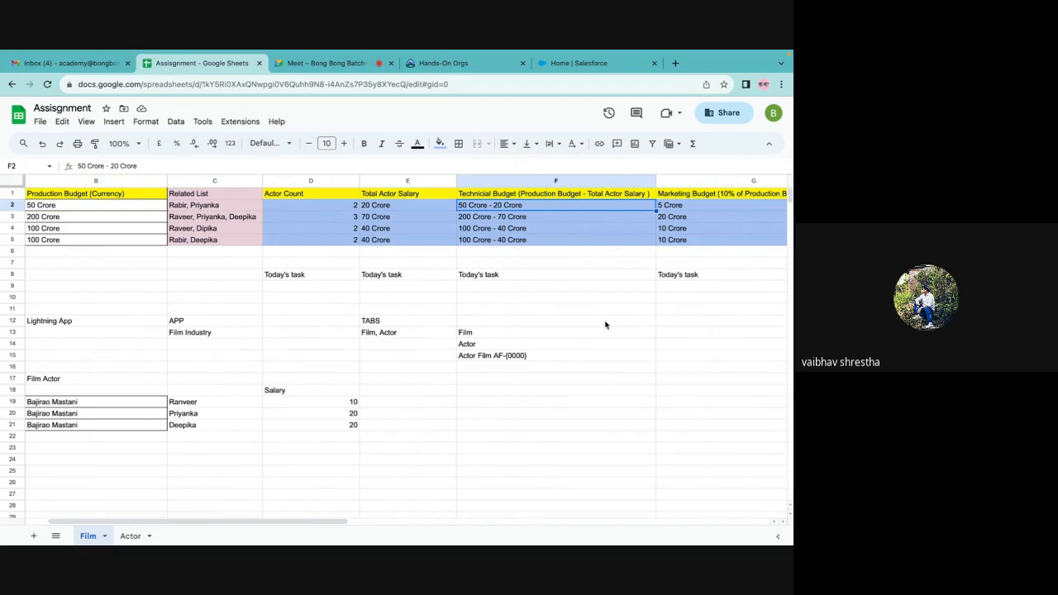
{"action": "left_click", "coordinate": [401, 207]}
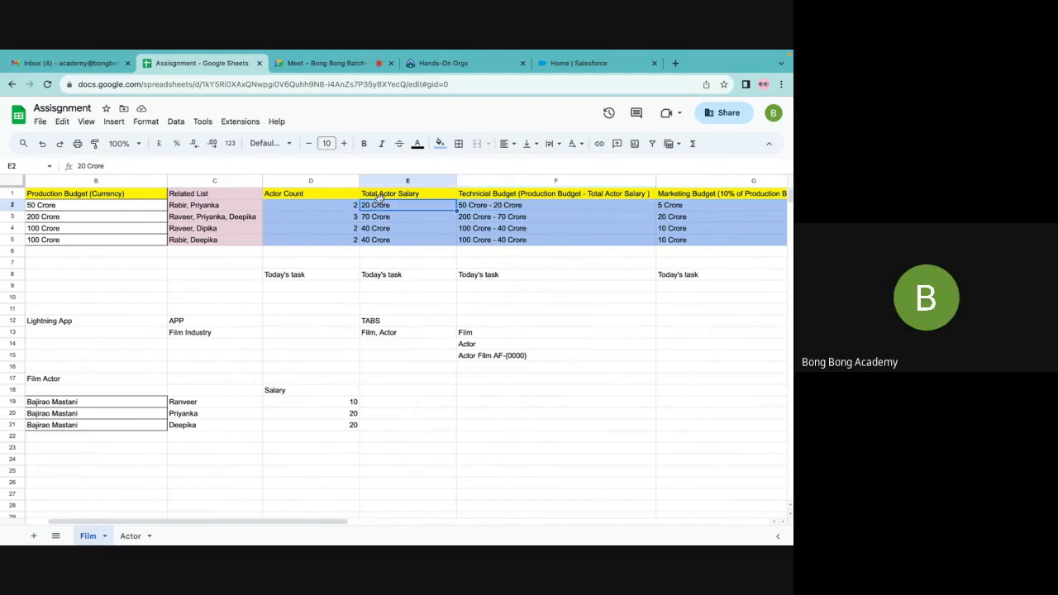
{"action": "left_click", "coordinate": [379, 196]}
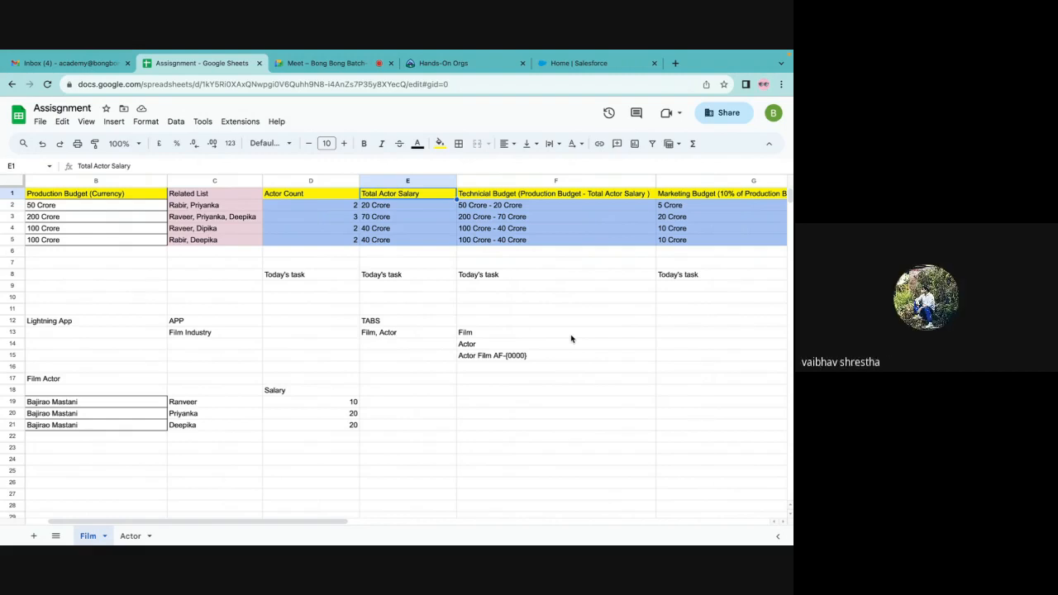
{"action": "left_click", "coordinate": [561, 195]}
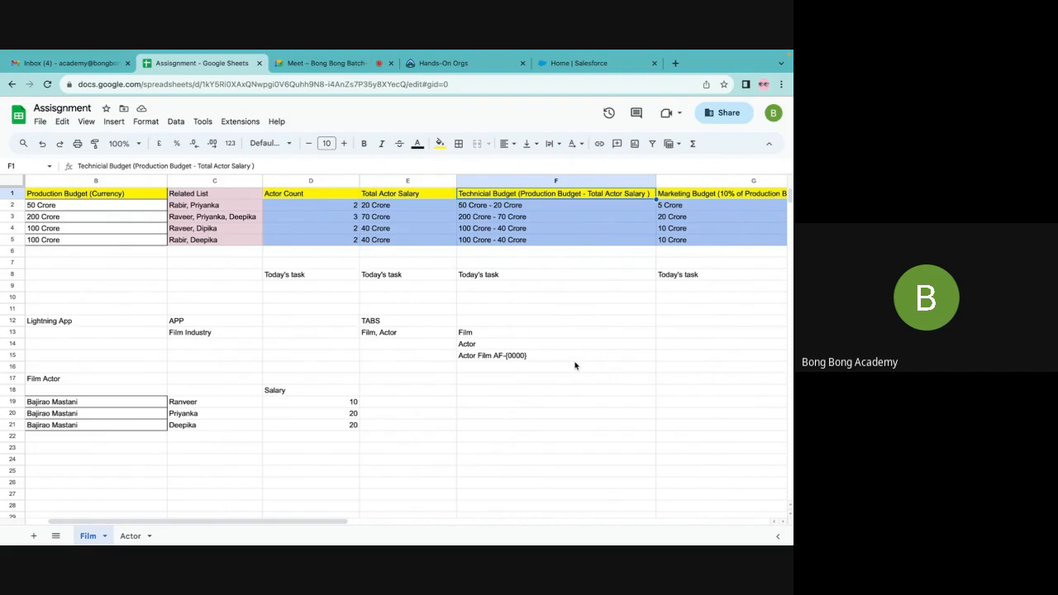
- Go through the Film sheet's row 1 headings from Marketing Budget in G1 back to Production Budget in B1
{"action": "key", "text": "Right"}
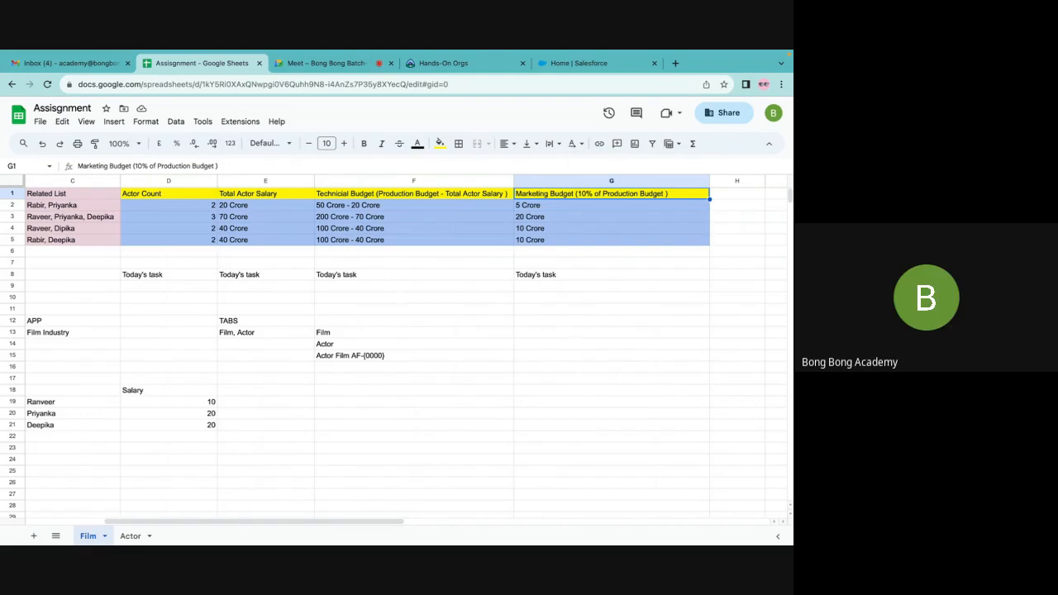
{"action": "key", "text": "Left"}
{"action": "key", "text": "Left"}
{"action": "key", "text": "Left"}
{"action": "key", "text": "Left"}
{"action": "key", "text": "Left"}
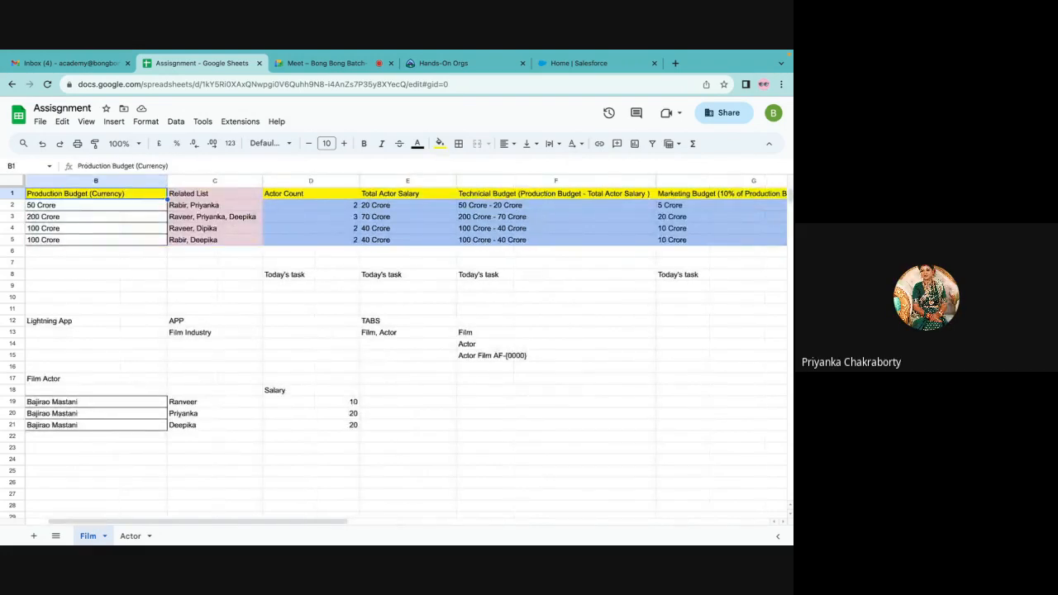
- Go through the Film sheet's row 1 headings from Production Budget in B1 across to Marketing Budget in G1
{"action": "key", "text": "Right"}
{"action": "key", "text": "Right"}
{"action": "key", "text": "Right"}
{"action": "key", "text": "Right"}
{"action": "key", "text": "Right"}
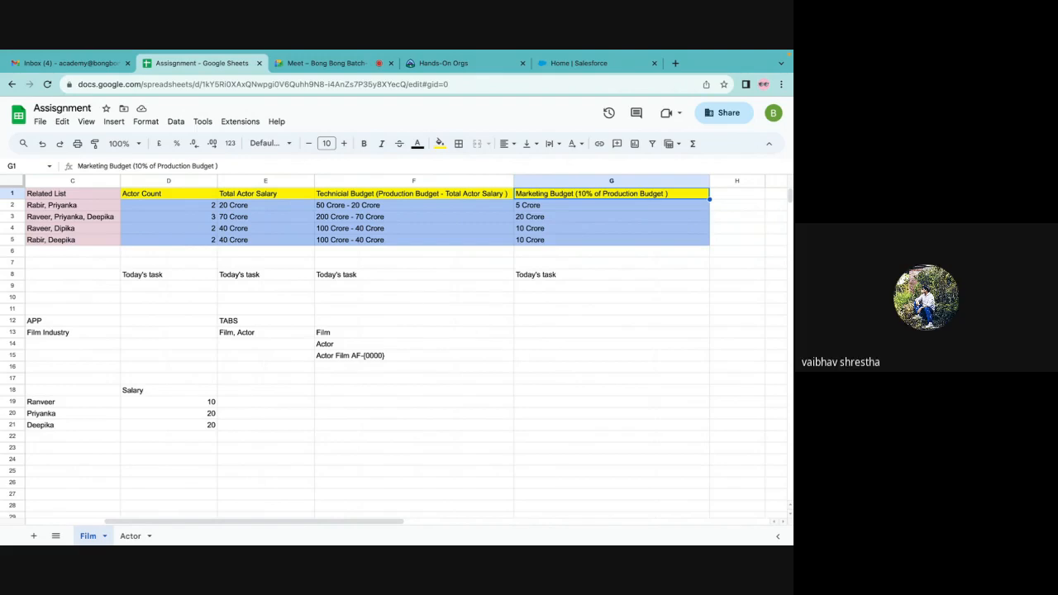
- On the Actor sheet, compare the first actor's Co-Star/Film entry in I2 with the films in Related List cell C2
{"action": "left_click", "coordinate": [132, 536]}
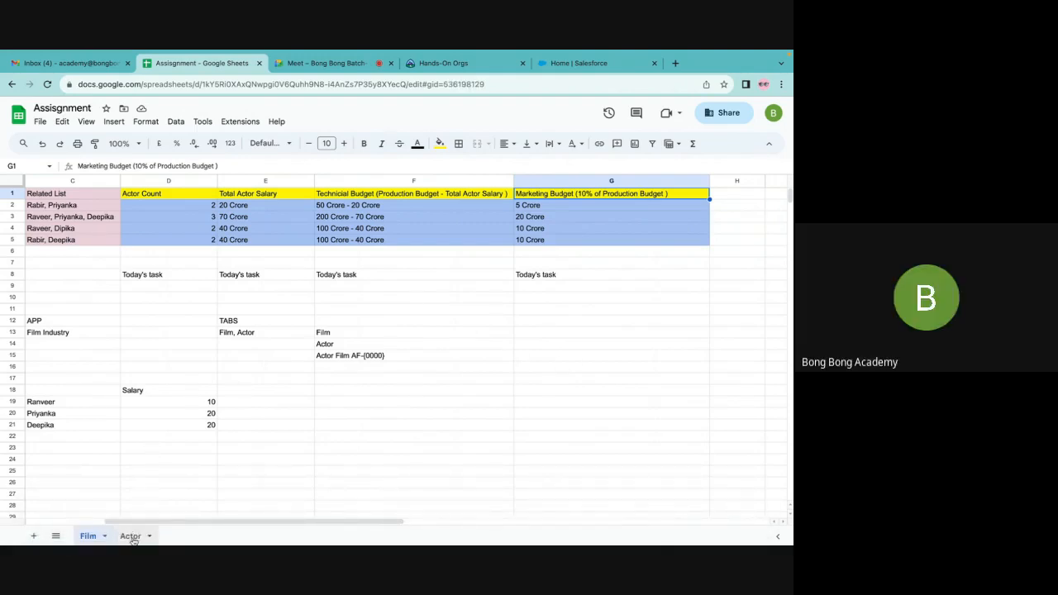
{"action": "left_click", "coordinate": [457, 308]}
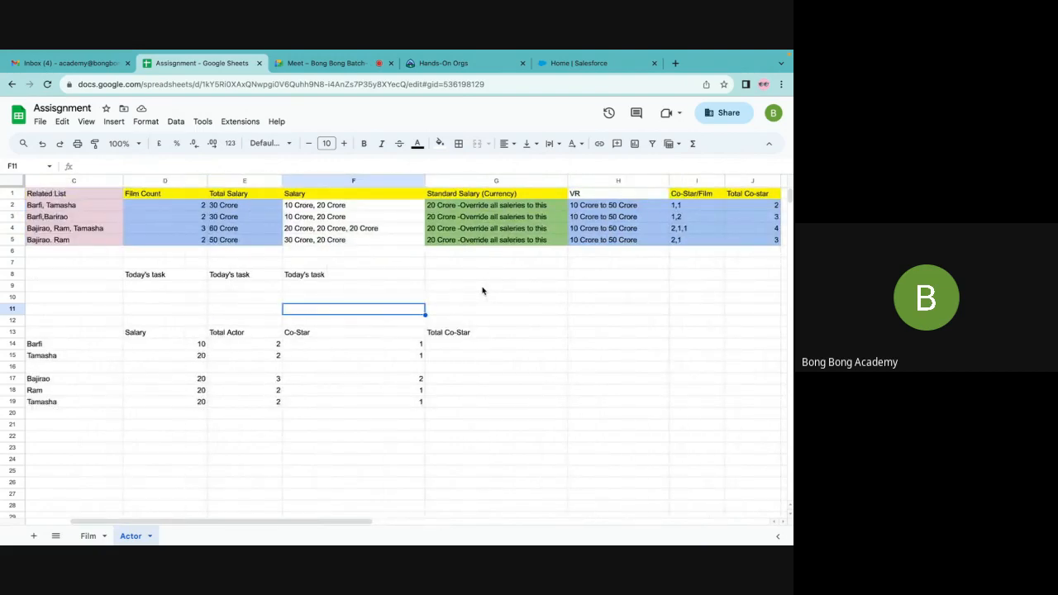
{"action": "left_click", "coordinate": [684, 212]}
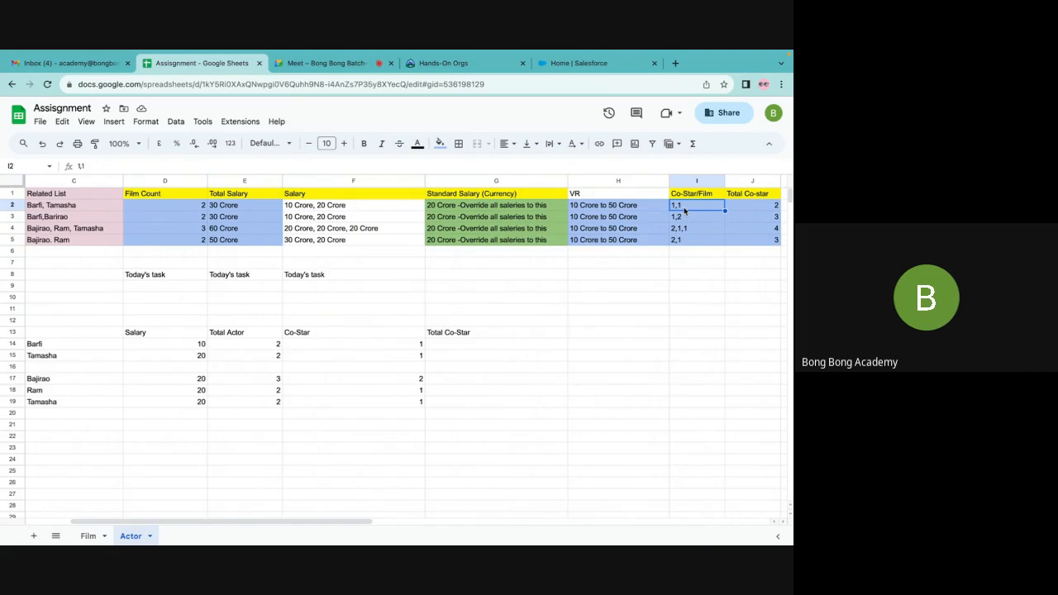
{"action": "scroll", "coordinate": [588, 287], "scroll_direction": "left", "scroll_amount": 3}
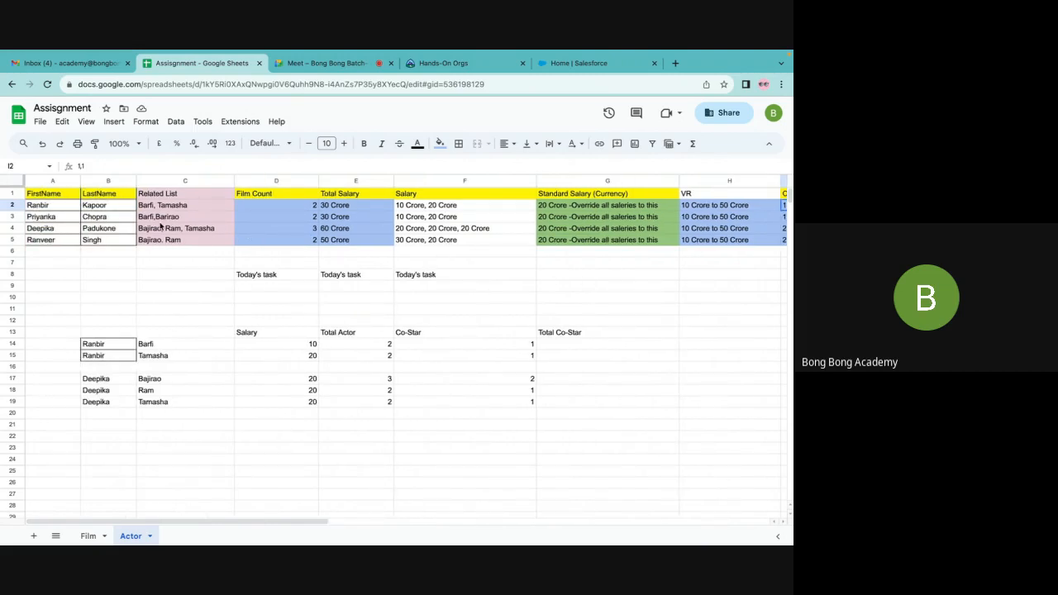
{"action": "left_click", "coordinate": [71, 206]}
{"action": "left_click", "coordinate": [152, 210]}
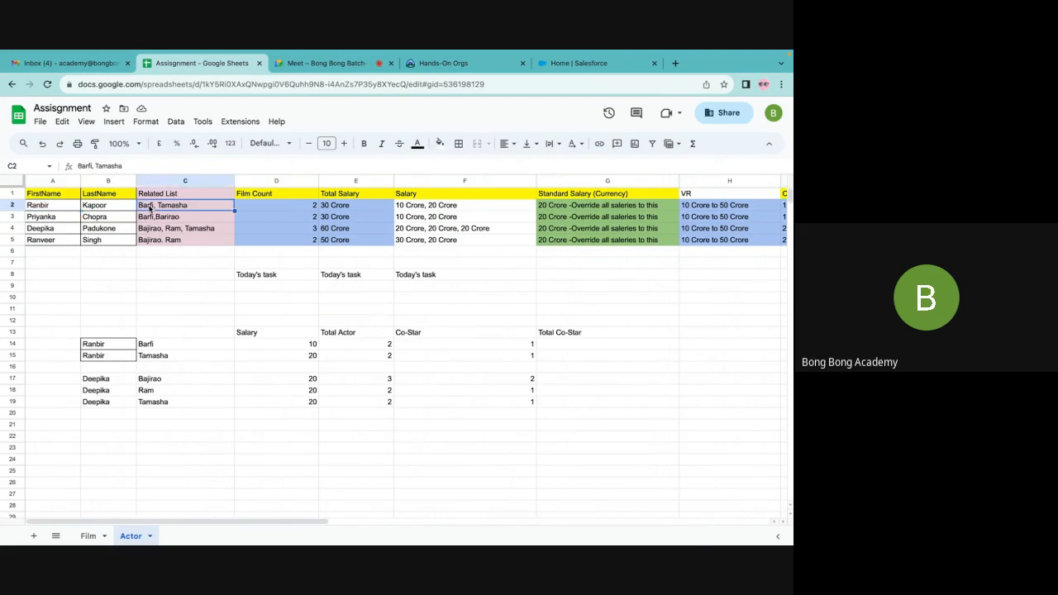
{"action": "scroll", "coordinate": [382, 307], "scroll_direction": "right", "scroll_amount": 3}
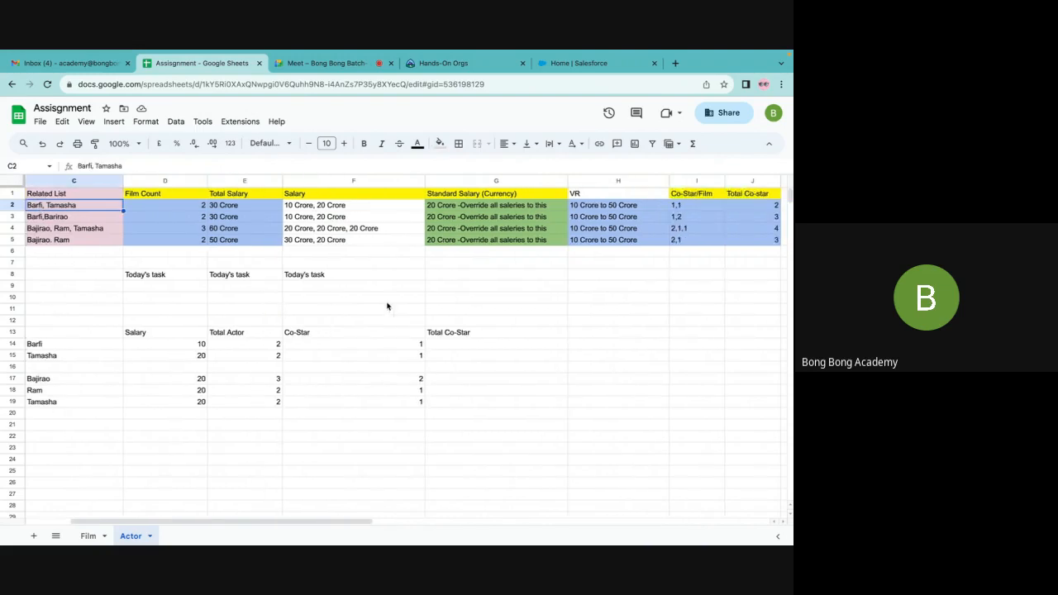
{"action": "left_click", "coordinate": [676, 209]}
{"action": "scroll", "coordinate": [416, 327], "scroll_direction": "left", "scroll_amount": 2}
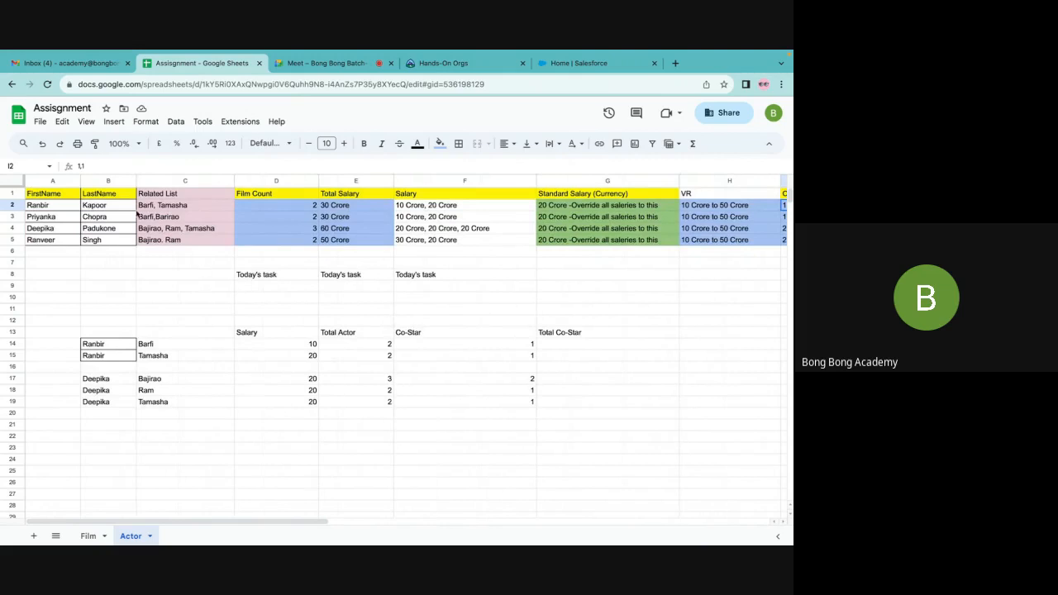
{"action": "left_click", "coordinate": [194, 210]}
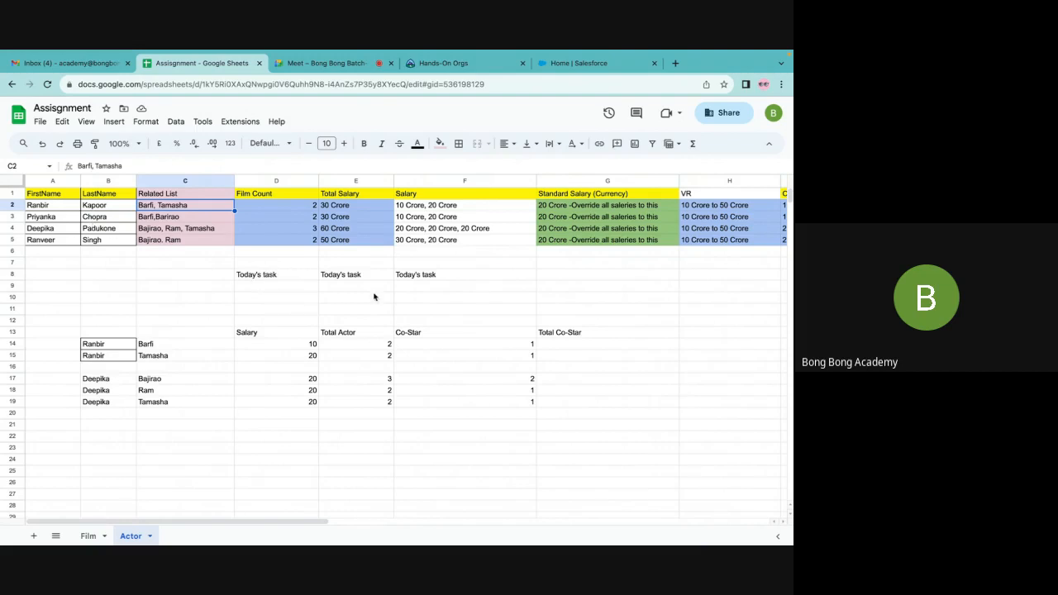
{"action": "scroll", "coordinate": [374, 296], "scroll_direction": "right", "scroll_amount": 2}
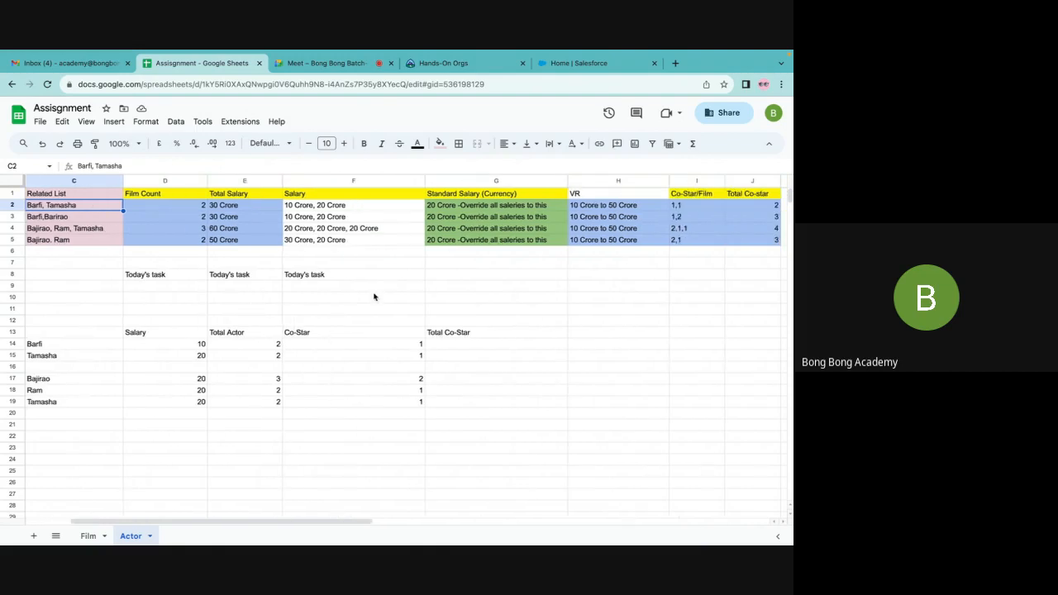
- Relate the Co-Star/Film heading in I1 to the first actor's name in A2:B2 and films in C2
{"action": "left_click", "coordinate": [678, 197]}
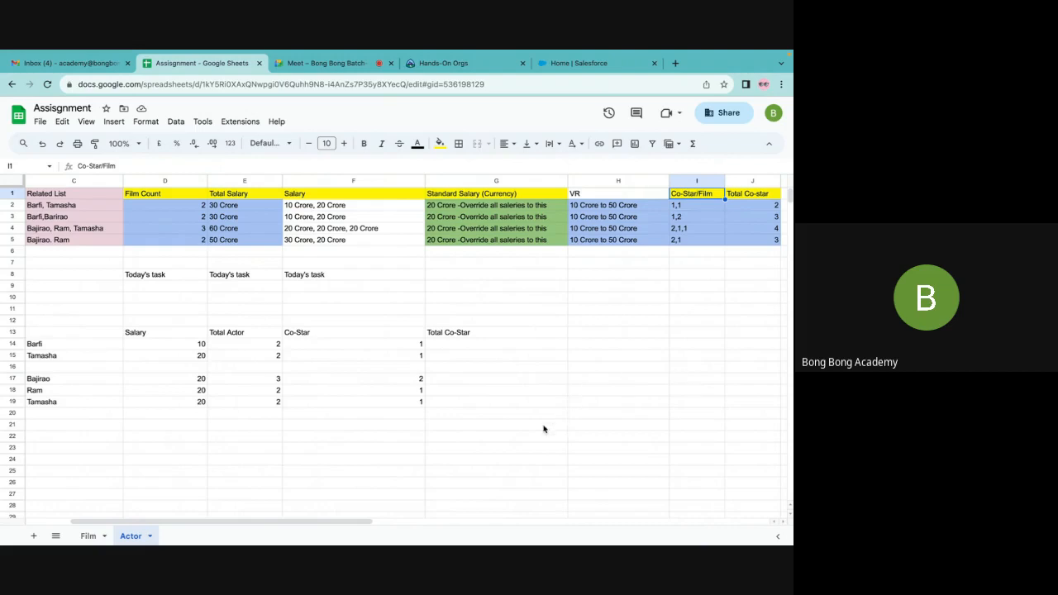
{"action": "scroll", "coordinate": [508, 387], "scroll_direction": "left", "scroll_amount": 3}
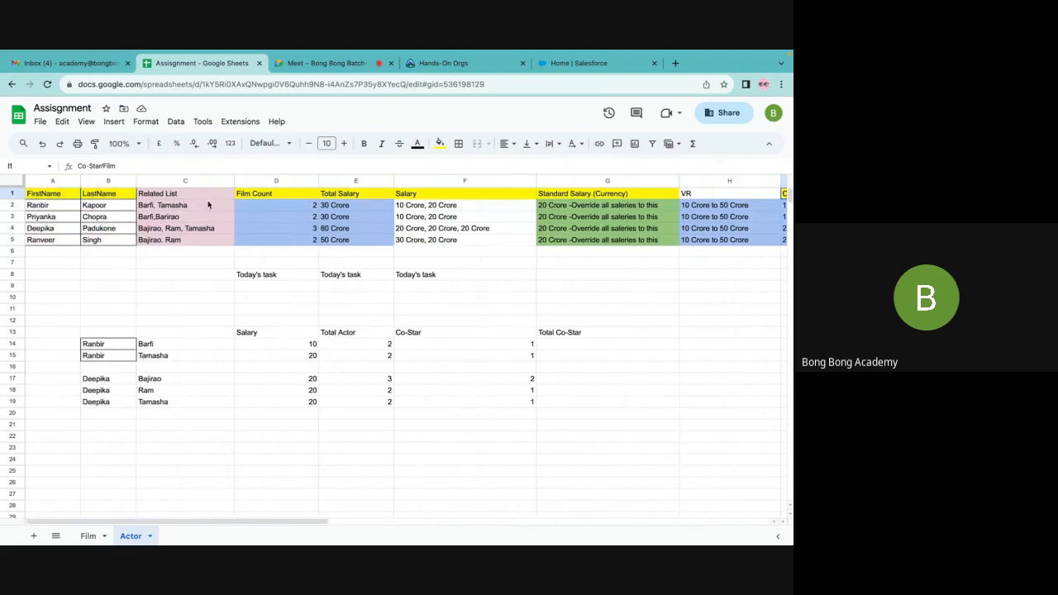
{"action": "left_click", "coordinate": [56, 210]}
{"action": "left_click_drag", "start_coordinate": [56, 210], "coordinate": [87, 212]}
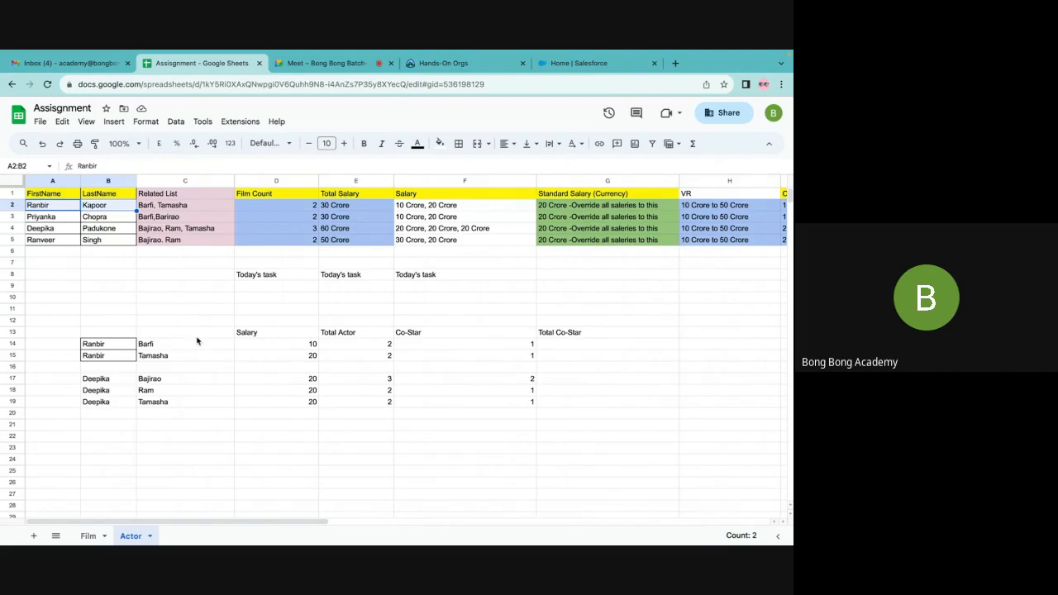
{"action": "left_click", "coordinate": [148, 207]}
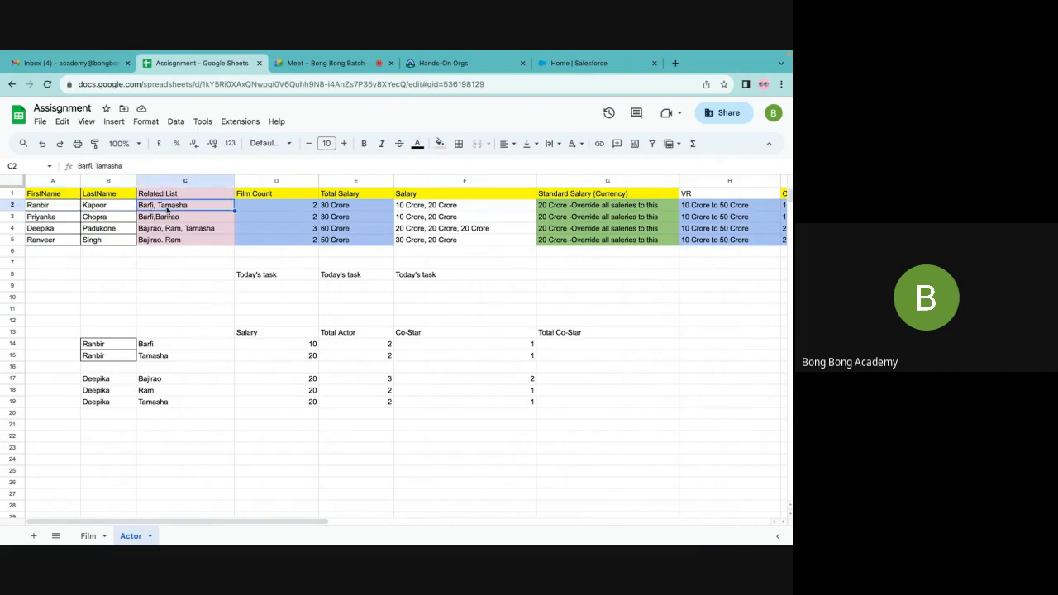
{"action": "left_click_drag", "start_coordinate": [68, 213], "coordinate": [109, 213]}
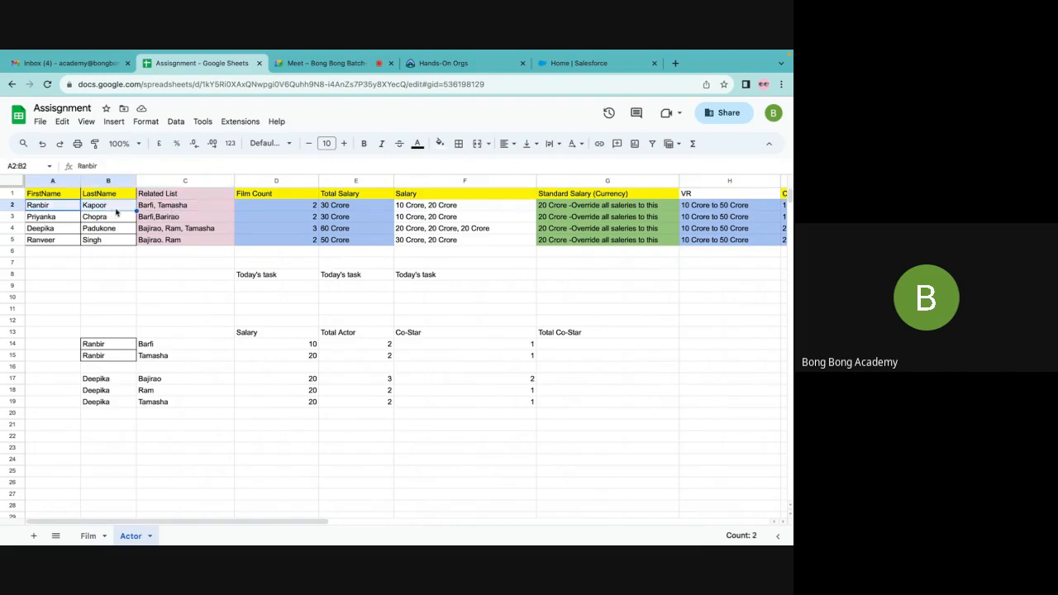
- Trace the Salary heading in F1 to the first actor's films in C2 and per-film salaries in F2
{"action": "left_click", "coordinate": [441, 198]}
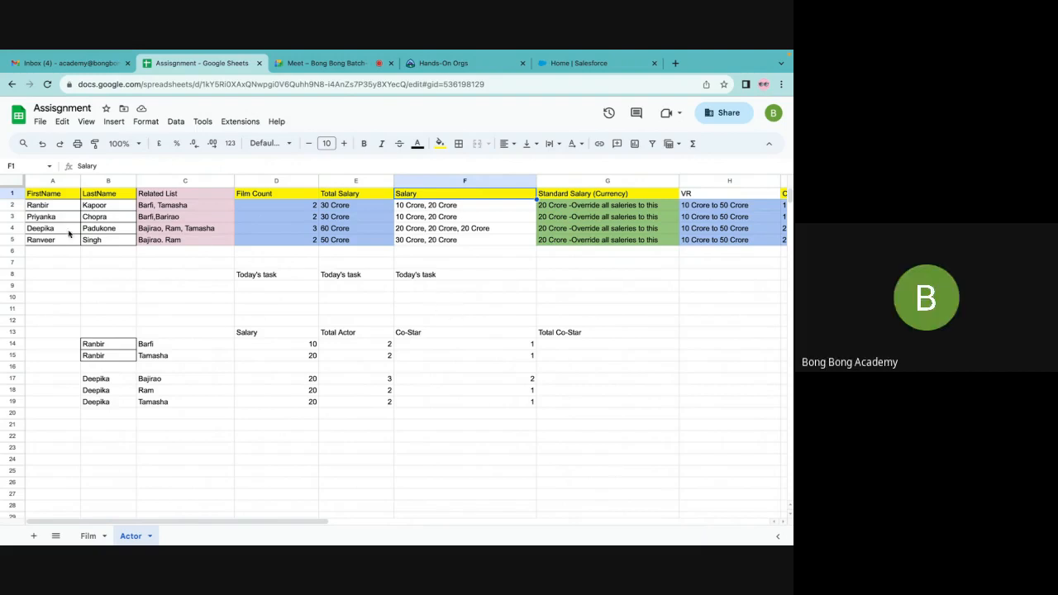
{"action": "left_click", "coordinate": [58, 210]}
{"action": "left_click", "coordinate": [146, 210]}
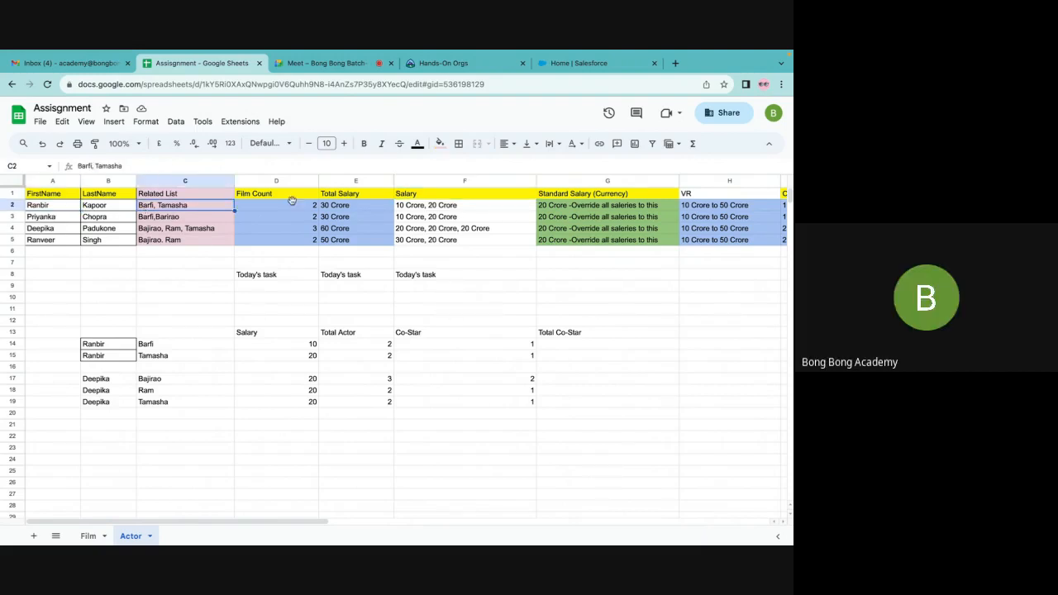
{"action": "left_click", "coordinate": [425, 207]}
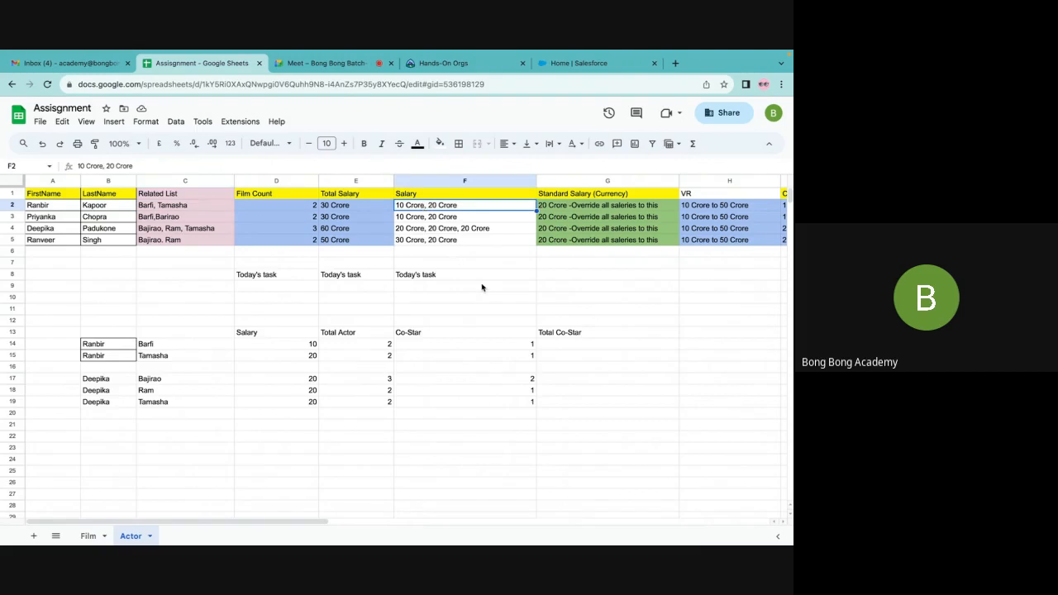
{"action": "scroll", "coordinate": [481, 288], "scroll_direction": "right", "scroll_amount": 1}
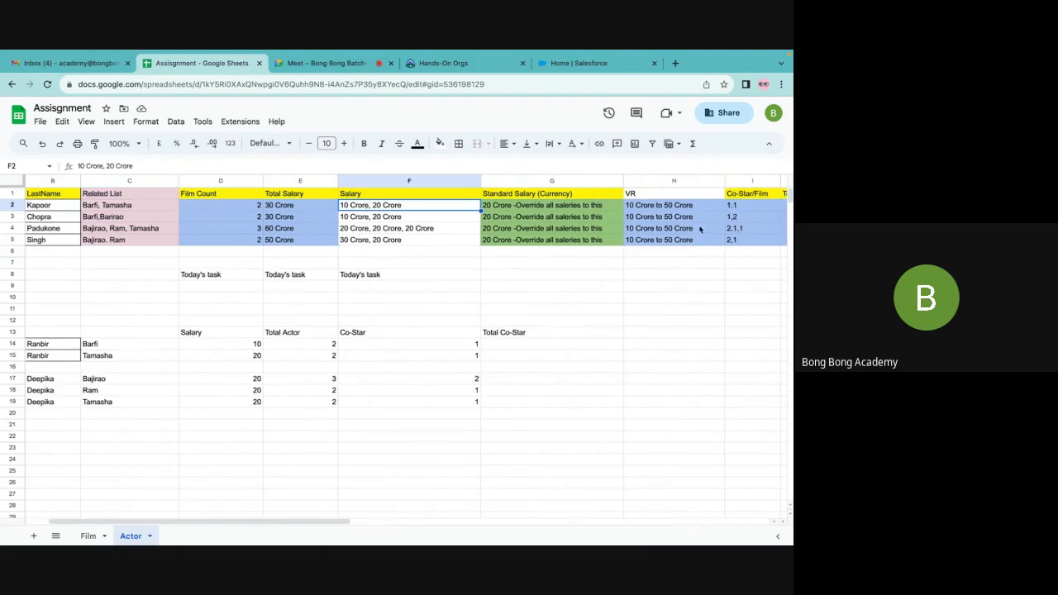
- Compare the per-film salaries in F2:F5 with the Co-Star/Film column's heading in I1 and first entry in I2
{"action": "left_click", "coordinate": [64, 210]}
{"action": "left_click", "coordinate": [90, 210]}
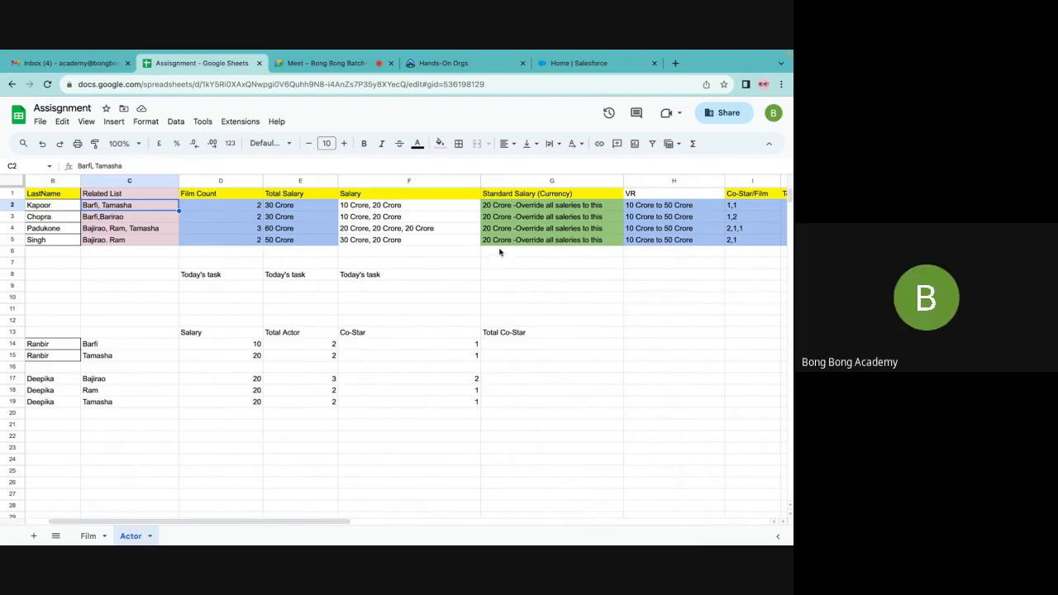
{"action": "left_click", "coordinate": [412, 208]}
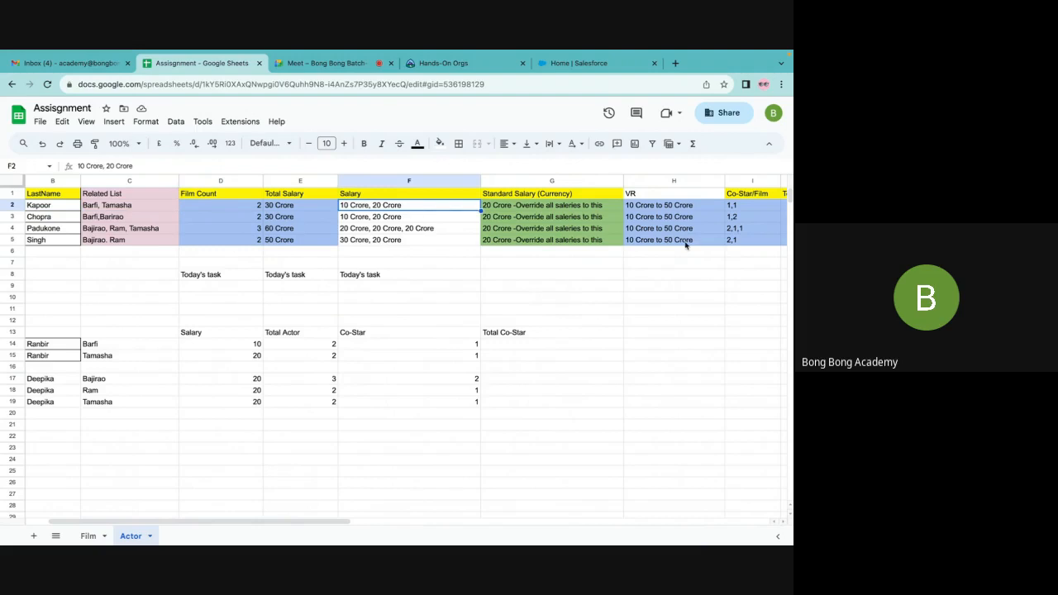
{"action": "left_click", "coordinate": [735, 208]}
{"action": "left_click", "coordinate": [734, 198]}
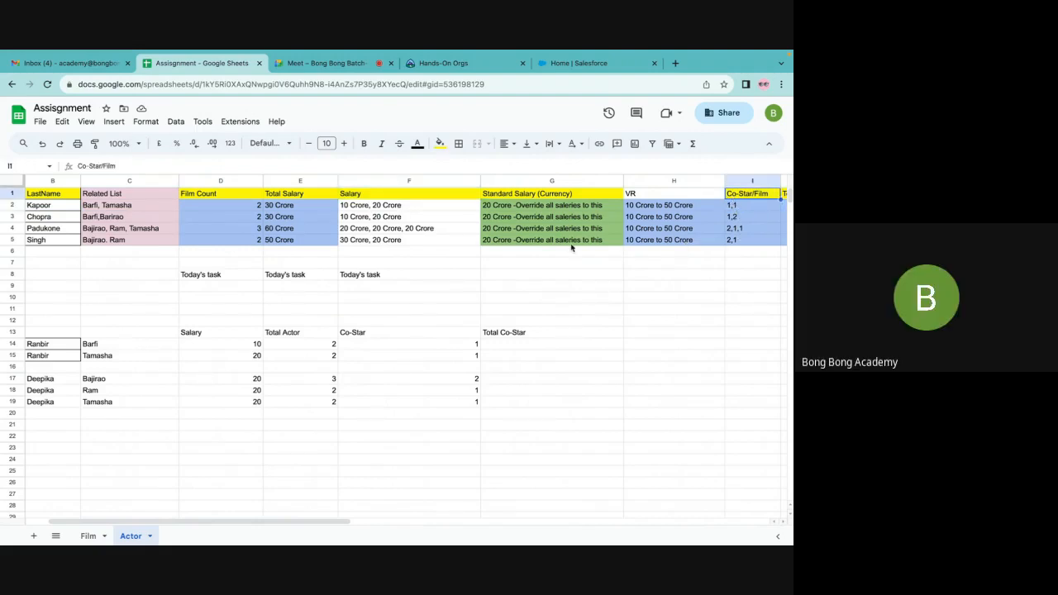
{"action": "left_click_drag", "start_coordinate": [357, 208], "coordinate": [362, 240]}
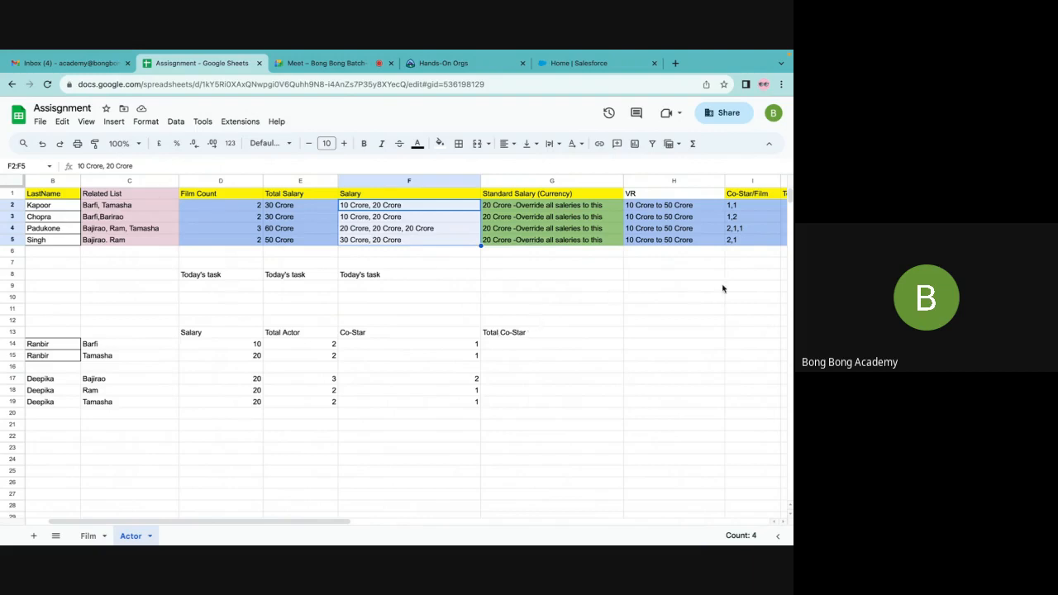
{"action": "left_click", "coordinate": [731, 208]}
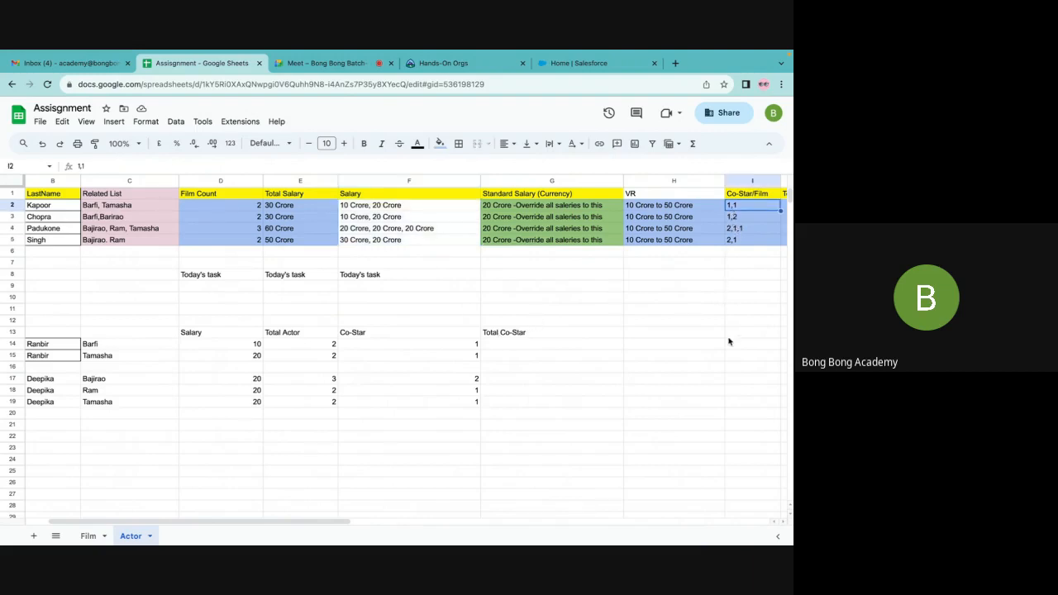
{"action": "scroll", "coordinate": [729, 342], "scroll_direction": "right", "scroll_amount": 3}
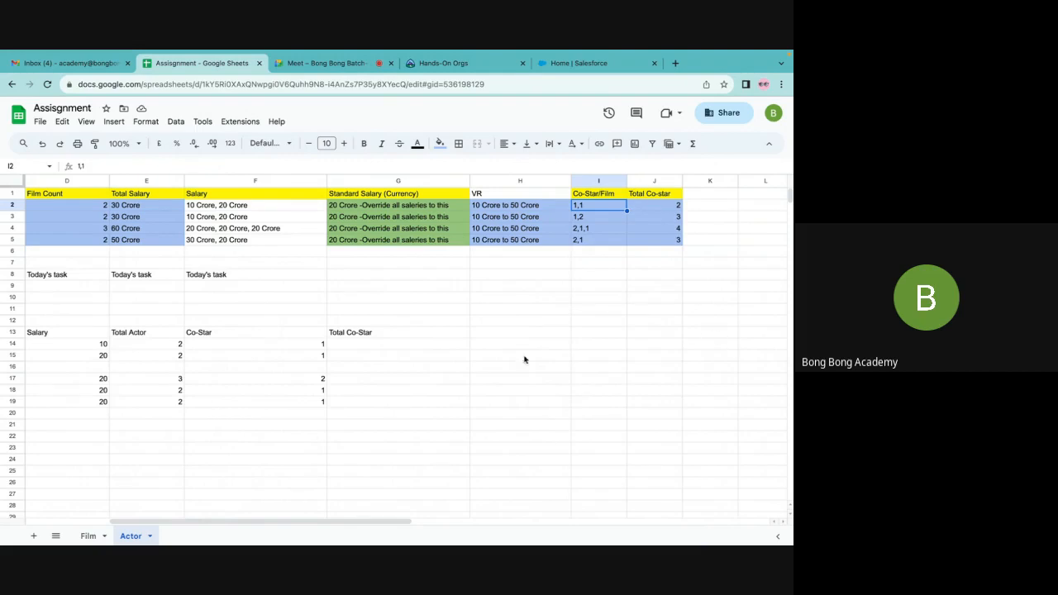
- On the Film sheet, examine Barfi's Related List in C2 and the Actor Count column from D1 through D5
{"action": "left_click", "coordinate": [87, 536]}
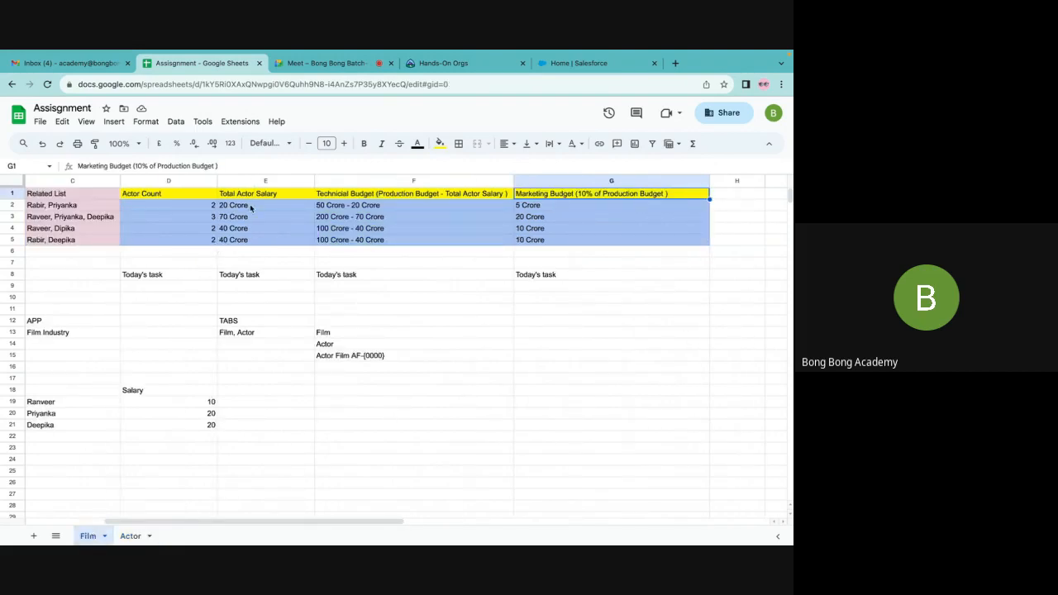
{"action": "left_click", "coordinate": [204, 210]}
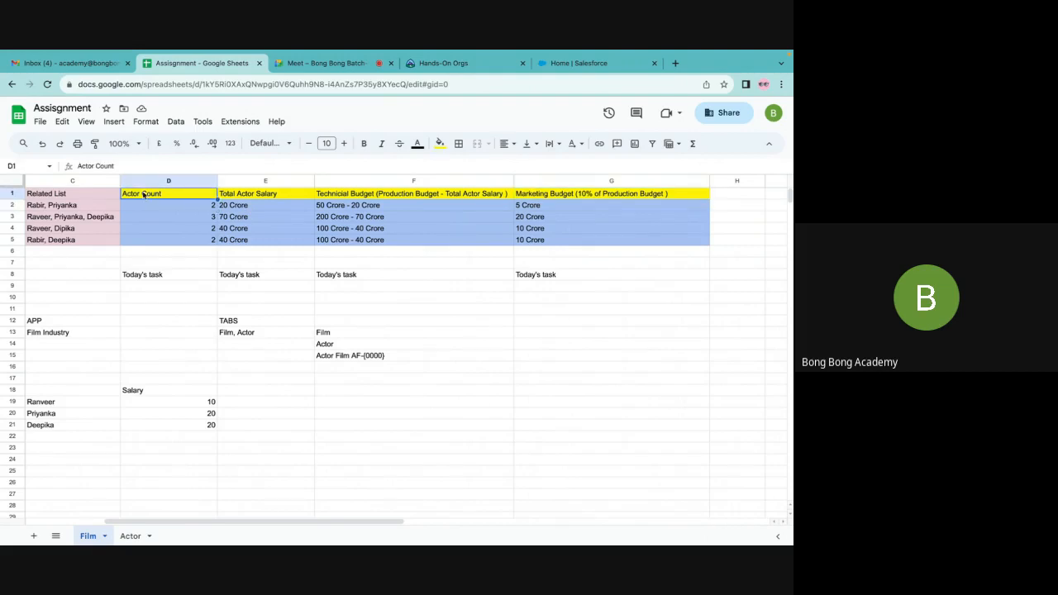
{"action": "left_click", "coordinate": [44, 210]}
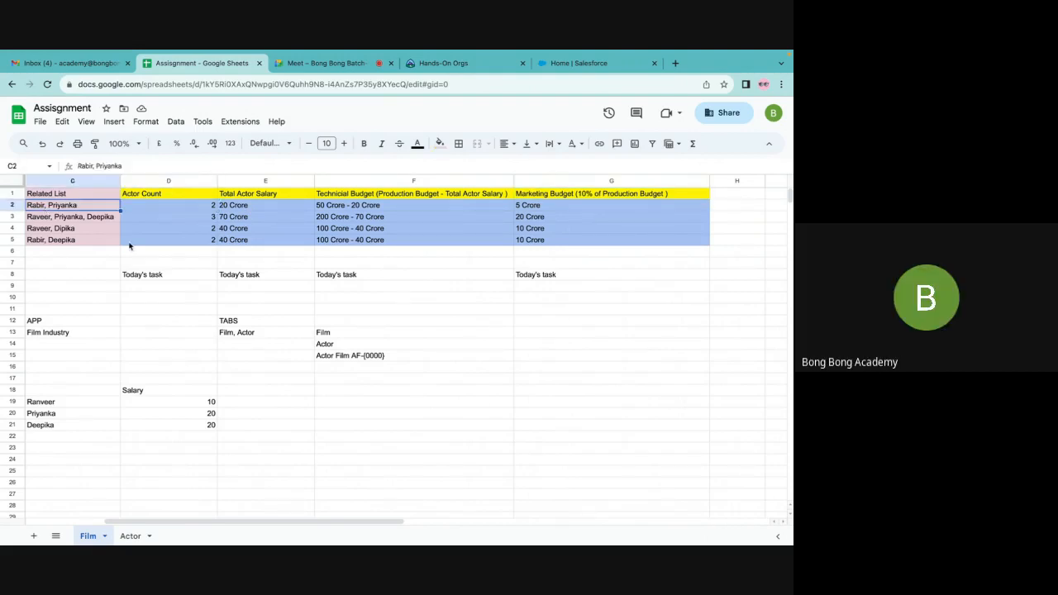
{"action": "scroll", "coordinate": [127, 243], "scroll_direction": "left", "scroll_amount": 3}
{"action": "left_click", "coordinate": [352, 197]}
{"action": "left_click", "coordinate": [363, 206]}
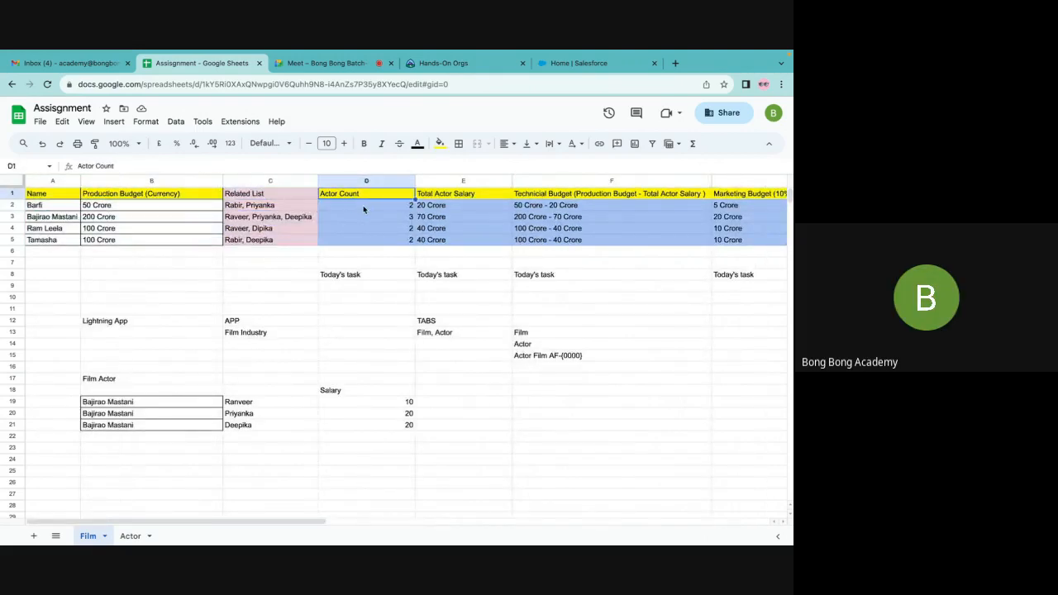
{"action": "left_click", "coordinate": [364, 217]}
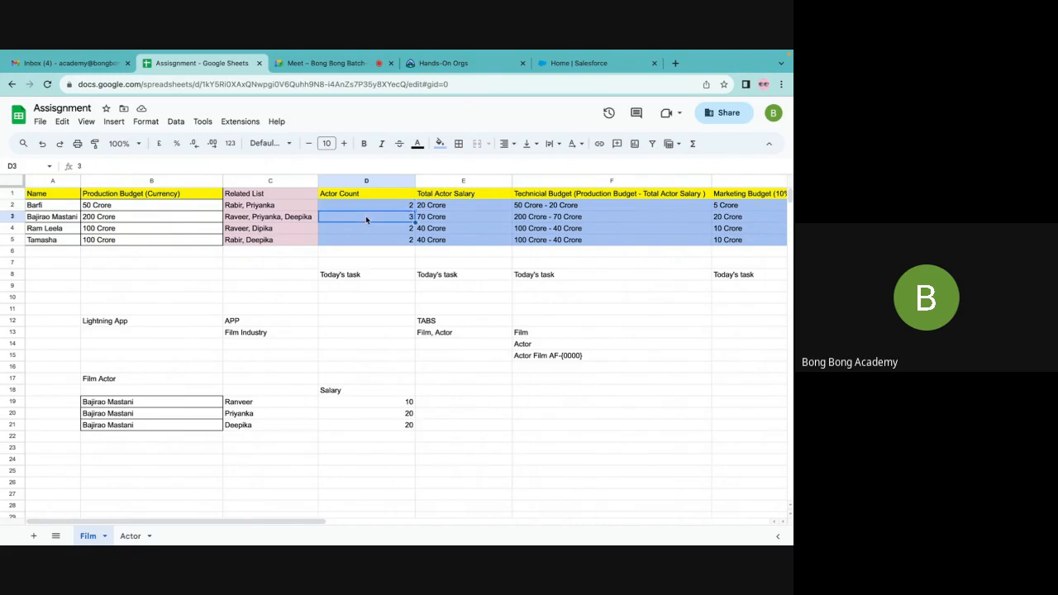
{"action": "left_click", "coordinate": [362, 228]}
{"action": "left_click", "coordinate": [360, 240]}
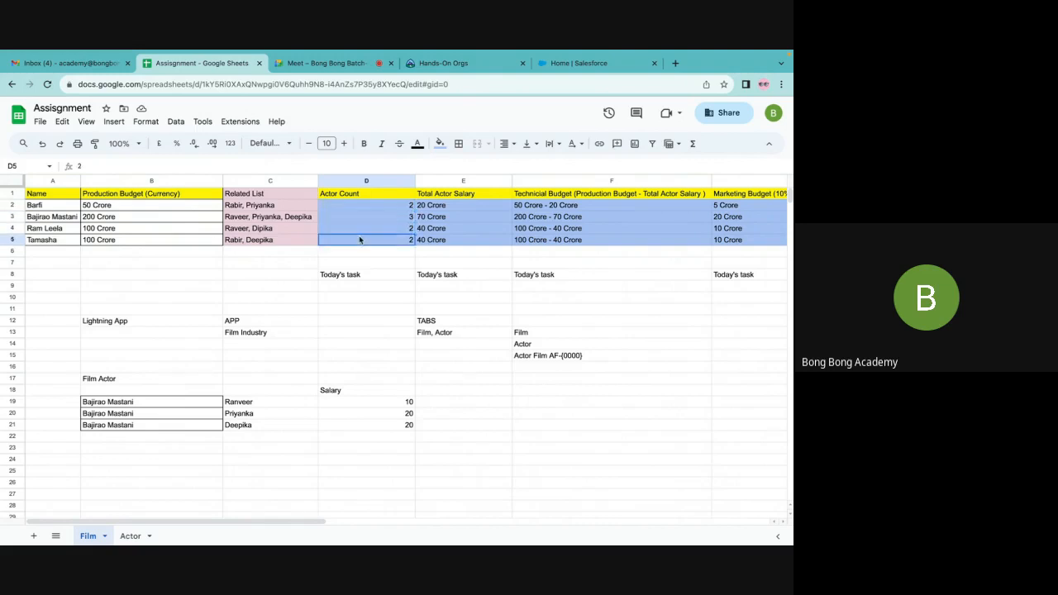
- Return to the Actor sheet and match the first actor in A2 to the Co-Star/Film entry in I2
{"action": "left_click", "coordinate": [133, 536]}
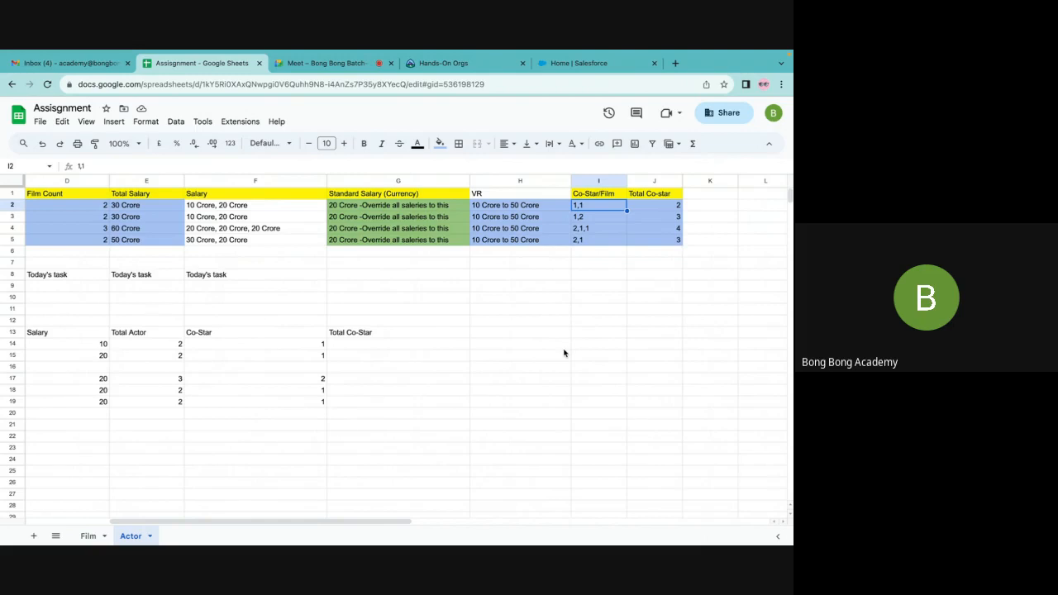
{"action": "scroll", "coordinate": [182, 308], "scroll_direction": "left", "scroll_amount": 3}
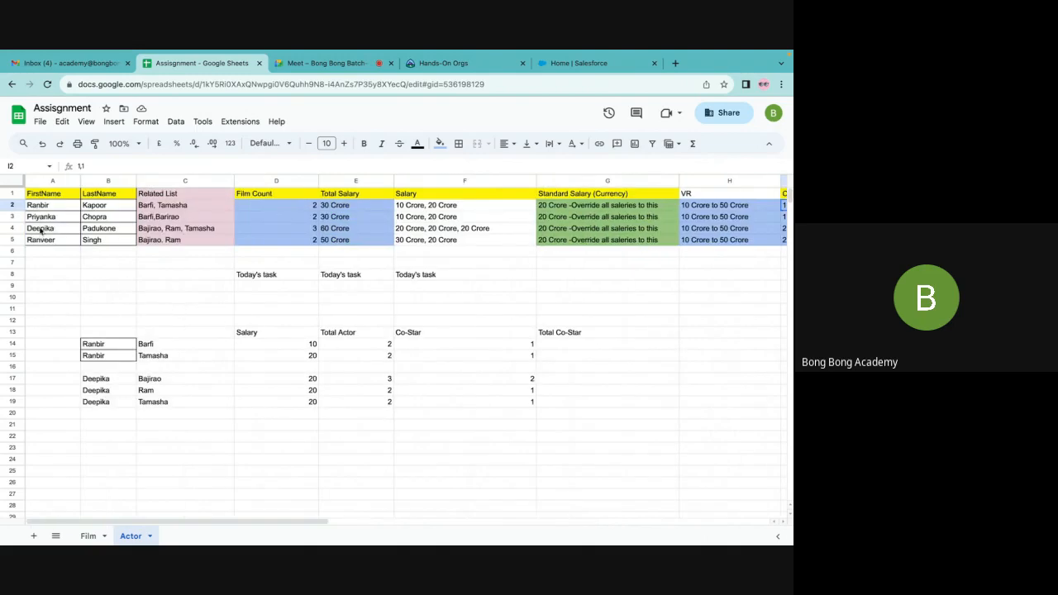
{"action": "left_click", "coordinate": [51, 209]}
{"action": "scroll", "coordinate": [449, 342], "scroll_direction": "right", "scroll_amount": 4}
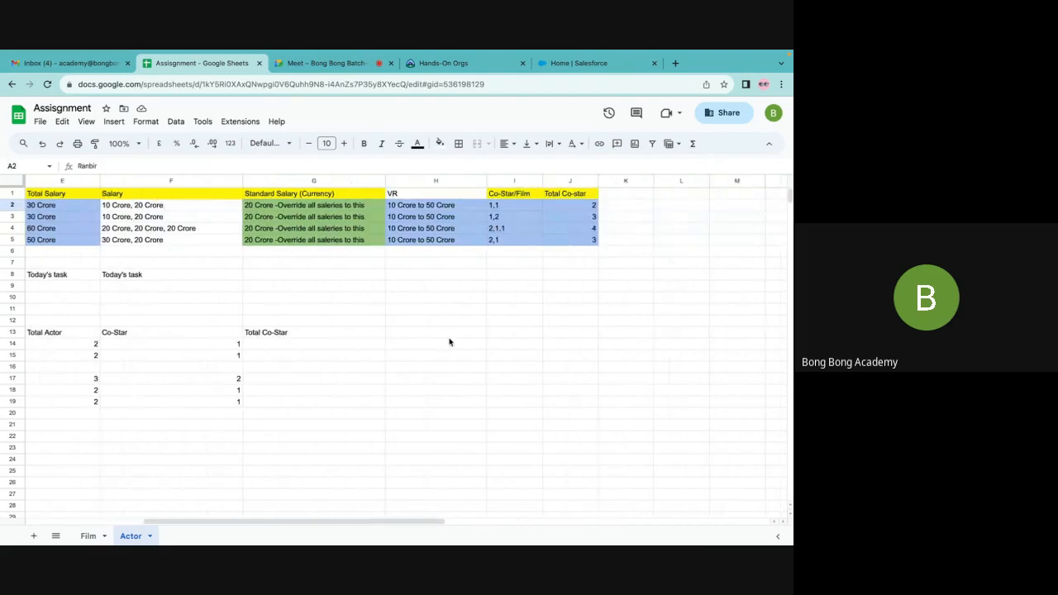
{"action": "left_click", "coordinate": [507, 205]}
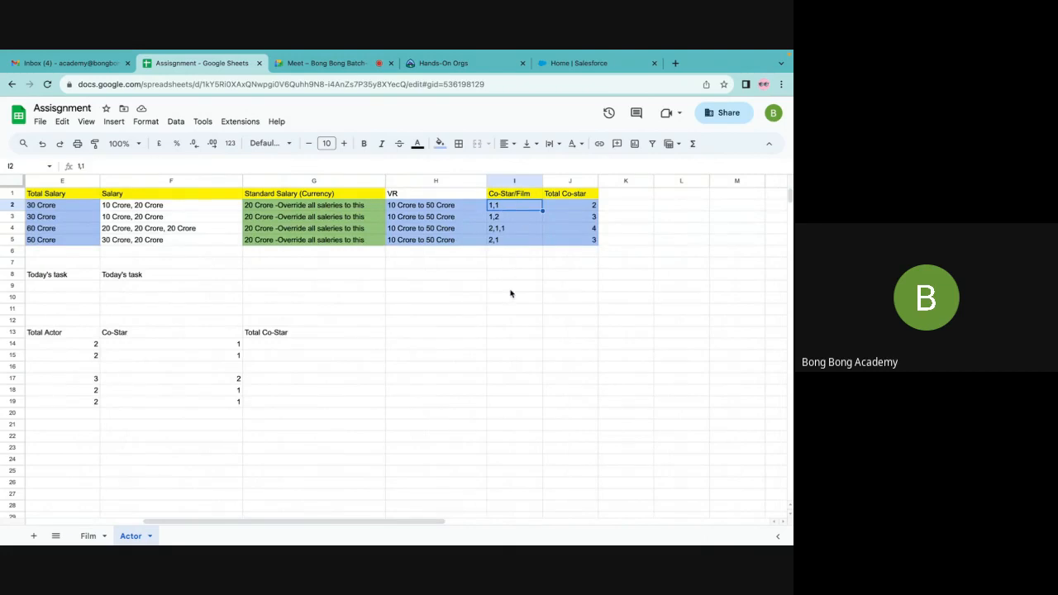
- Match the first actor in A2 to the films listed in the Related List cell C2
{"action": "scroll", "coordinate": [510, 293], "scroll_direction": "left", "scroll_amount": 2}
{"action": "scroll", "coordinate": [510, 294], "scroll_direction": "right", "scroll_amount": 1}
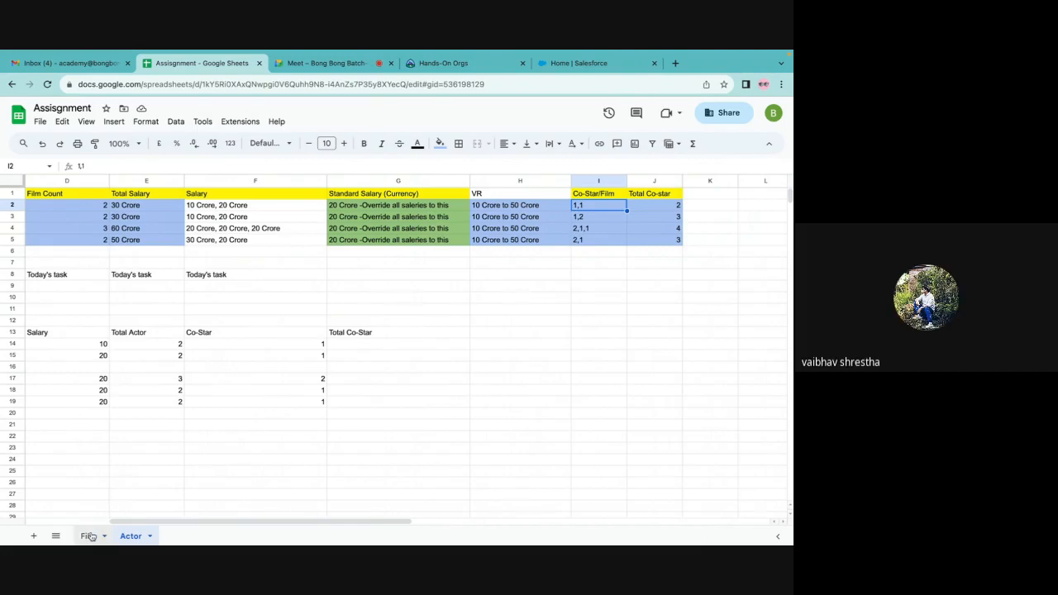
{"action": "scroll", "coordinate": [276, 325], "scroll_direction": "left", "scroll_amount": 3}
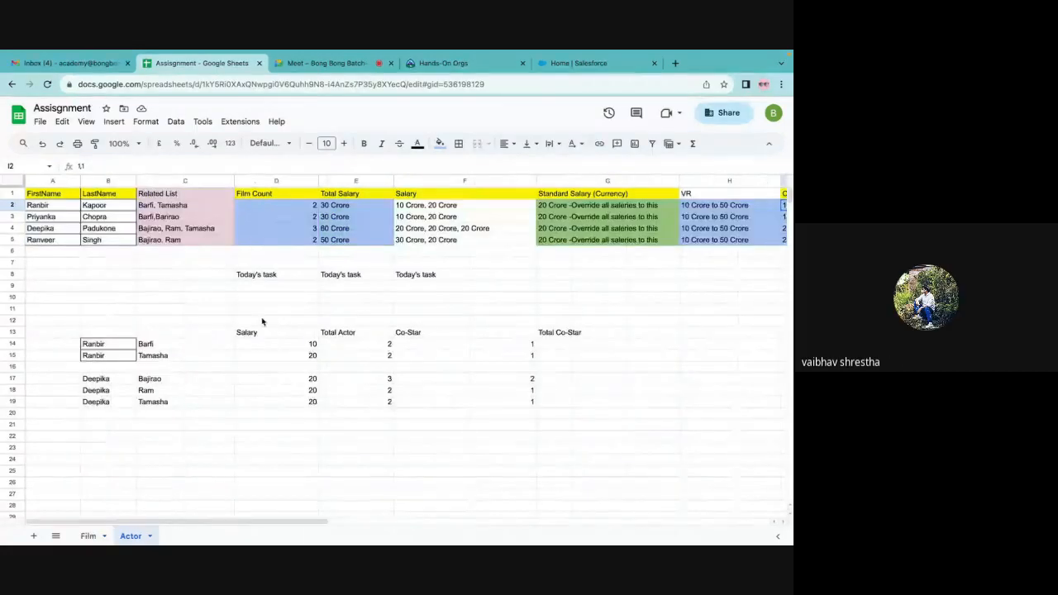
{"action": "left_click", "coordinate": [47, 206]}
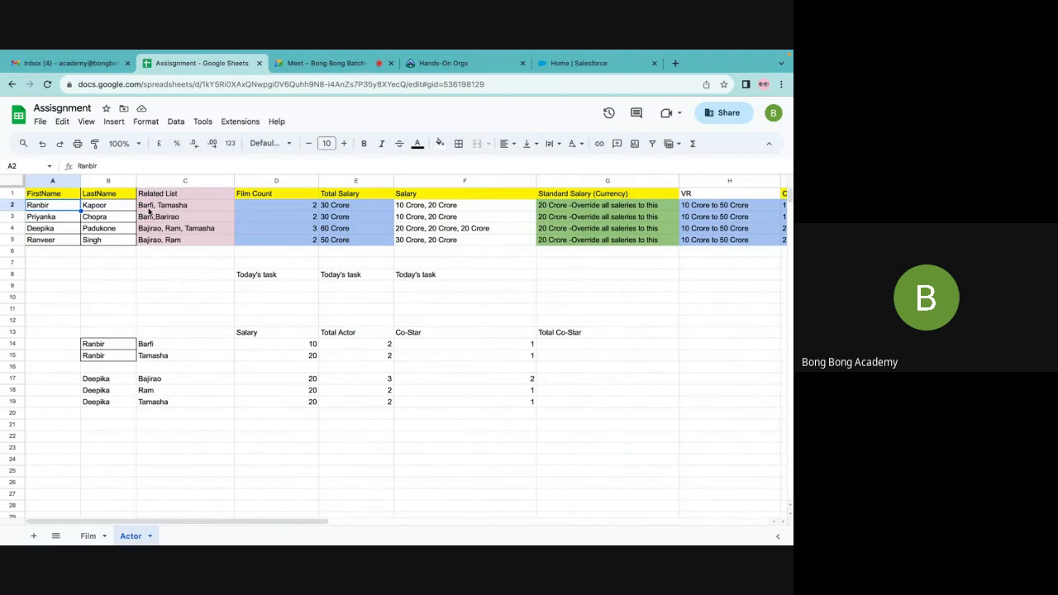
{"action": "left_click", "coordinate": [148, 209]}
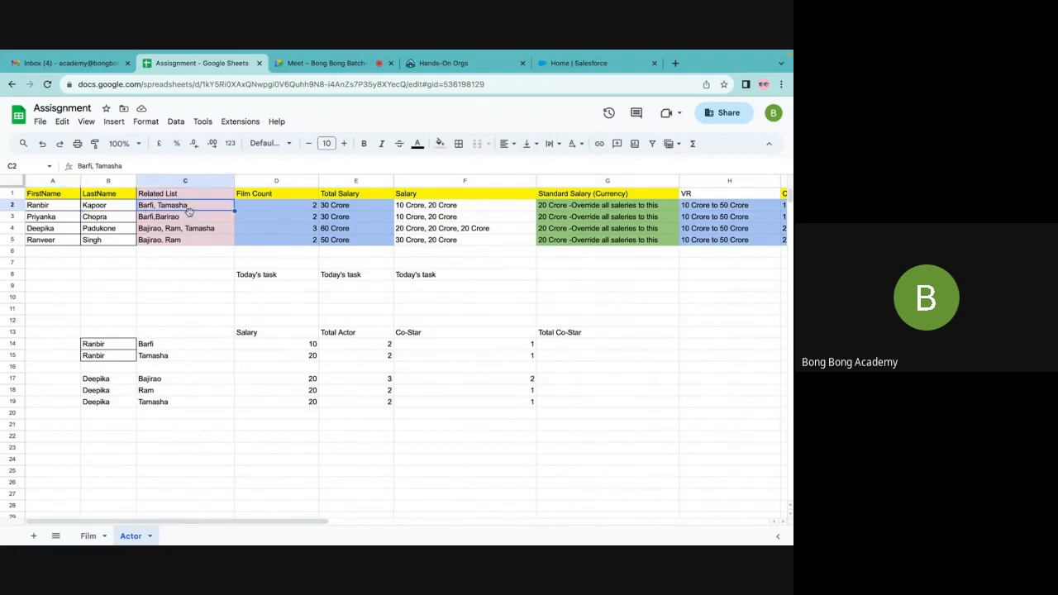
- Match the third actor's name in A4 and B4 to the films listed in C4
{"action": "left_click", "coordinate": [154, 230]}
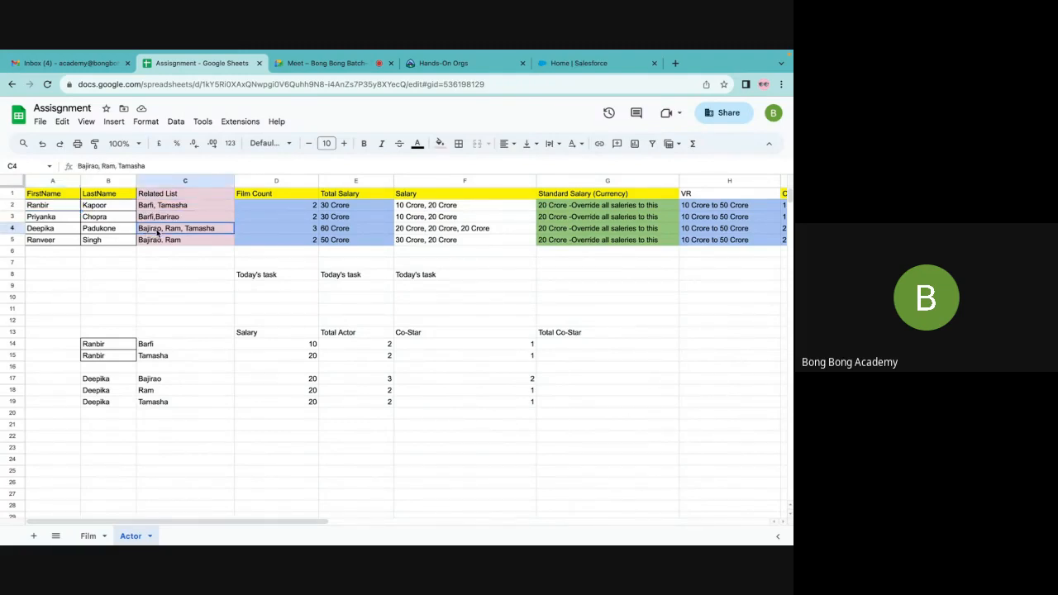
{"action": "left_click", "coordinate": [42, 232]}
{"action": "left_click", "coordinate": [89, 233]}
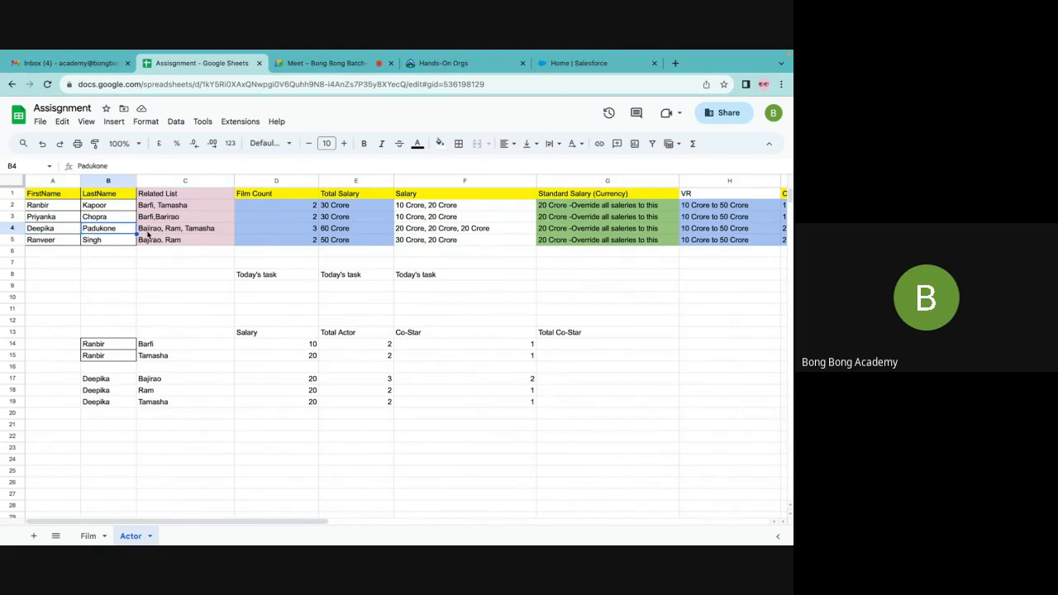
{"action": "left_click", "coordinate": [148, 232]}
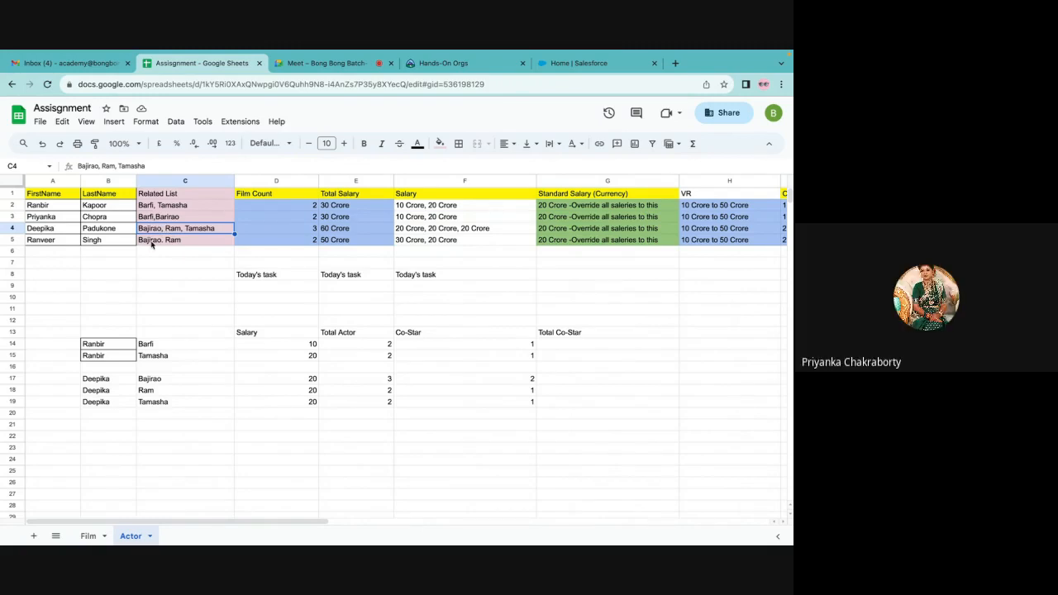
- On the Film sheet, examine the Actor Count values for Barfi, Bajirao Mastani and Ram Leela in D2:D4
{"action": "left_click", "coordinate": [88, 536]}
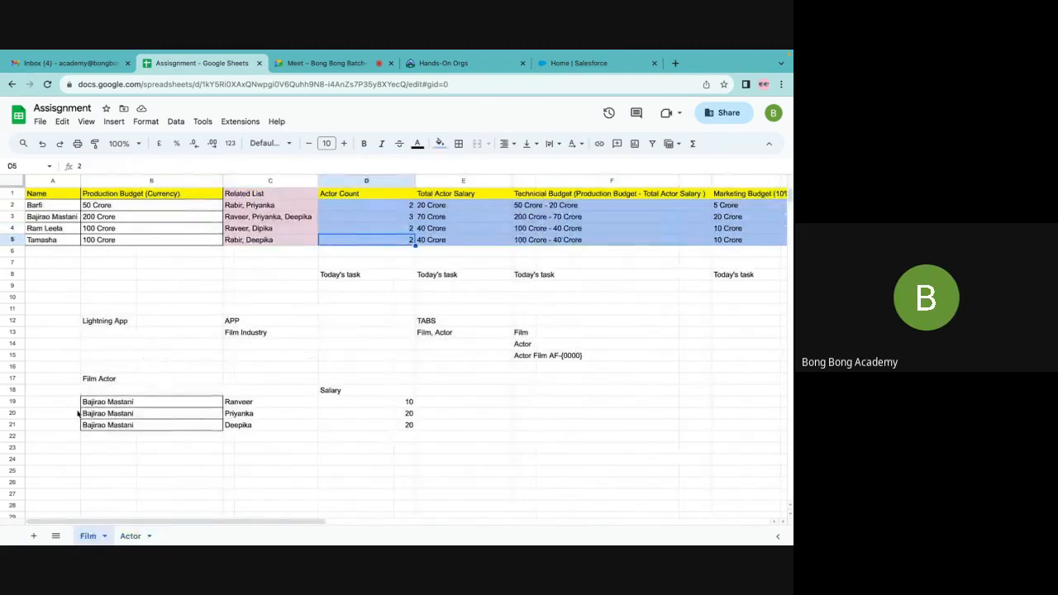
{"action": "left_click", "coordinate": [396, 207]}
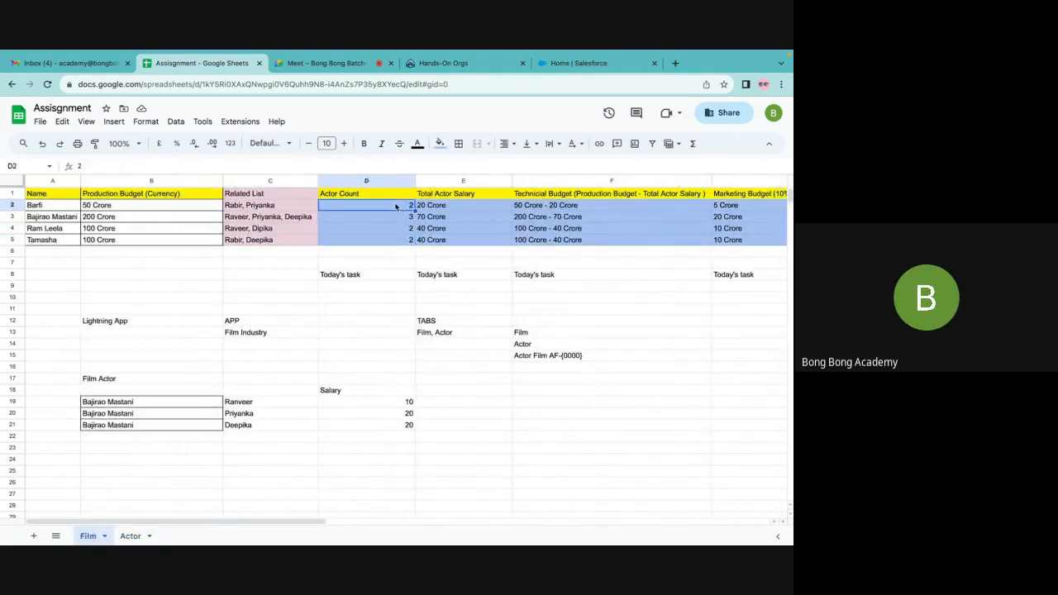
{"action": "left_click", "coordinate": [54, 209]}
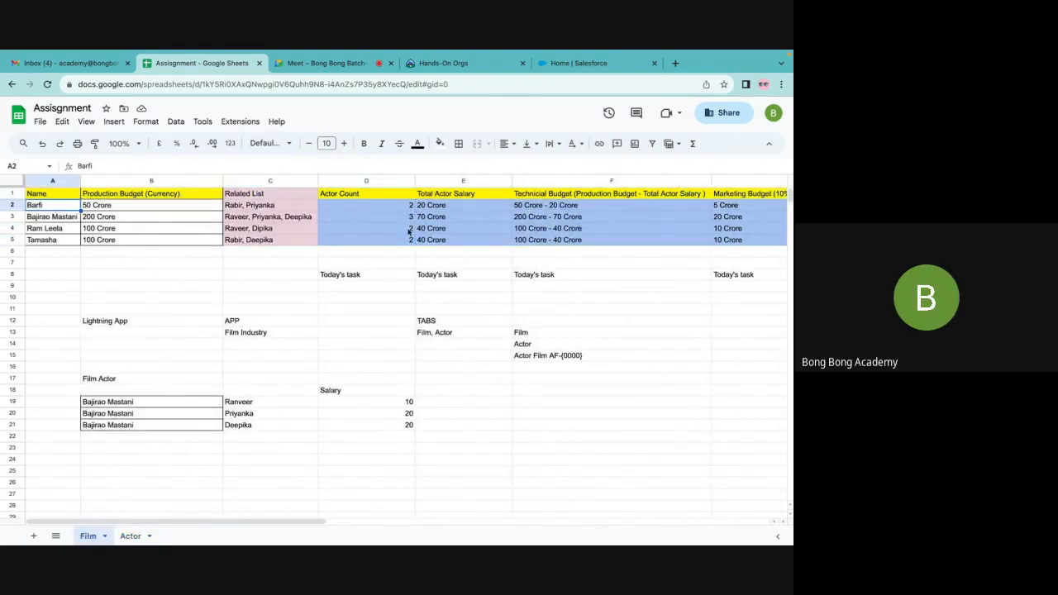
{"action": "left_click", "coordinate": [396, 218]}
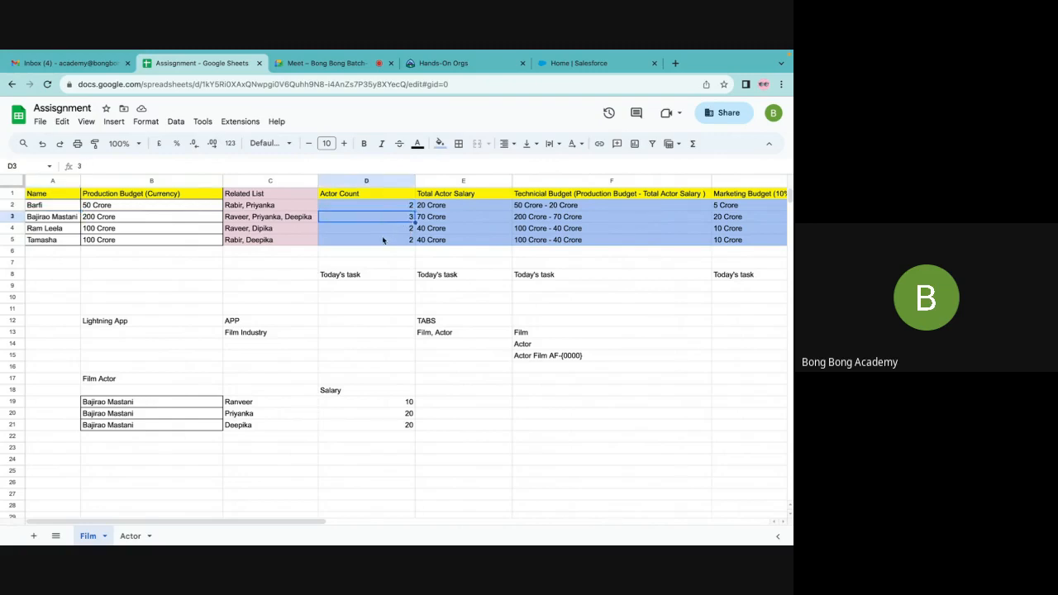
{"action": "left_click", "coordinate": [378, 229]}
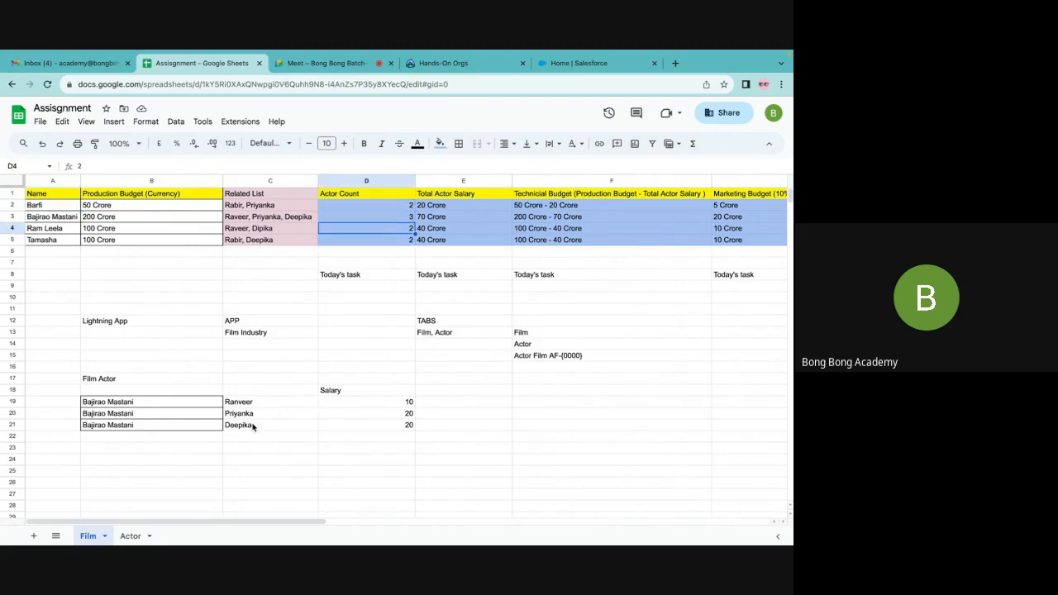
- Trace Bajirao from C4 on the Actor sheet to its Actor Count in Film D3 and the Co-Star/Film entry in Actor I4
{"action": "left_click", "coordinate": [131, 535]}
{"action": "left_click", "coordinate": [248, 261]}
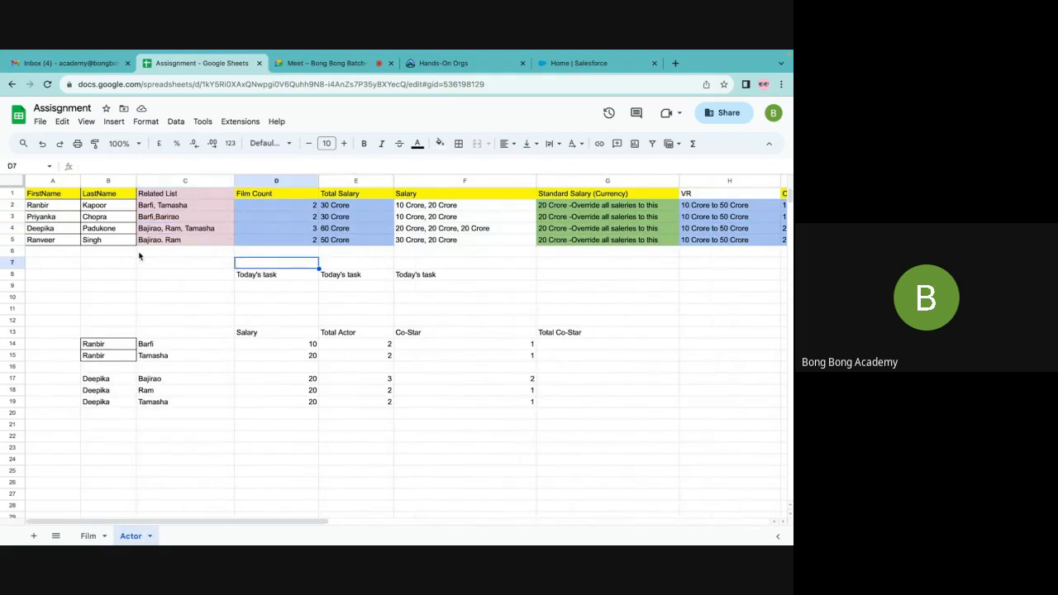
{"action": "left_click", "coordinate": [157, 229]}
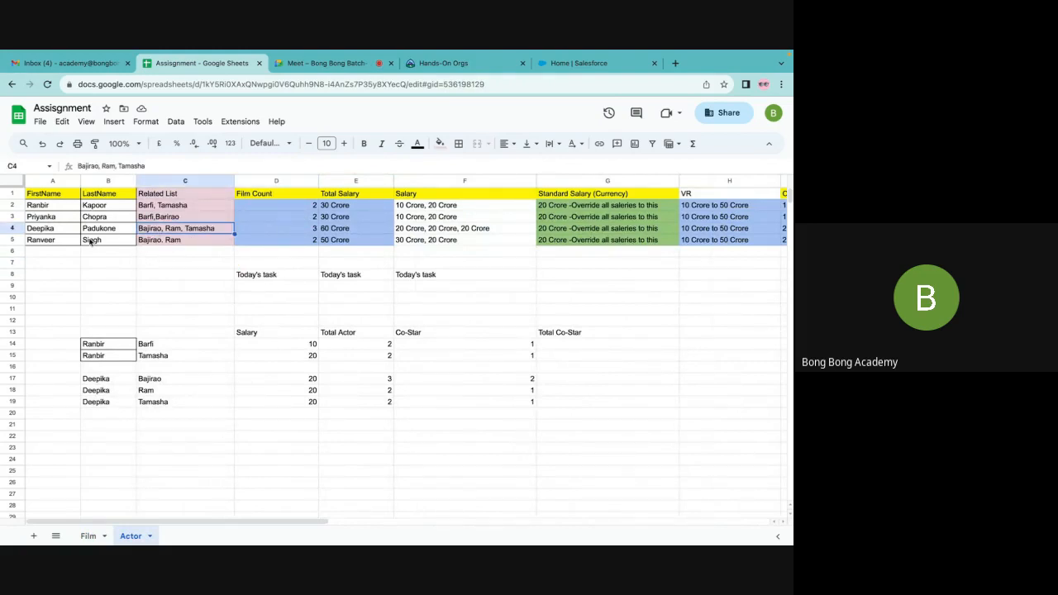
{"action": "left_click", "coordinate": [87, 535]}
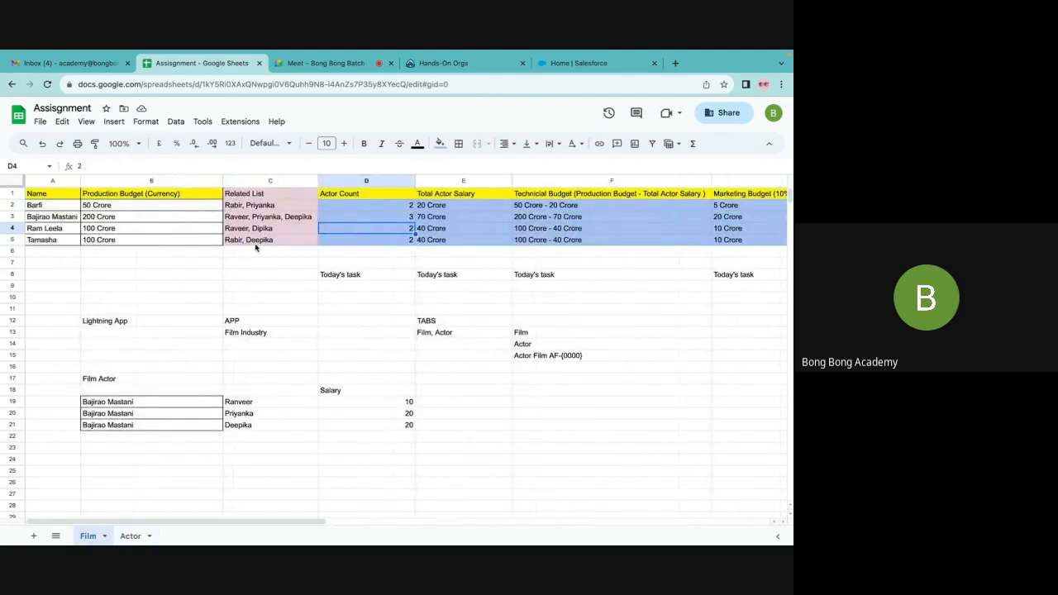
{"action": "left_click", "coordinate": [390, 217]}
{"action": "left_click", "coordinate": [130, 535]}
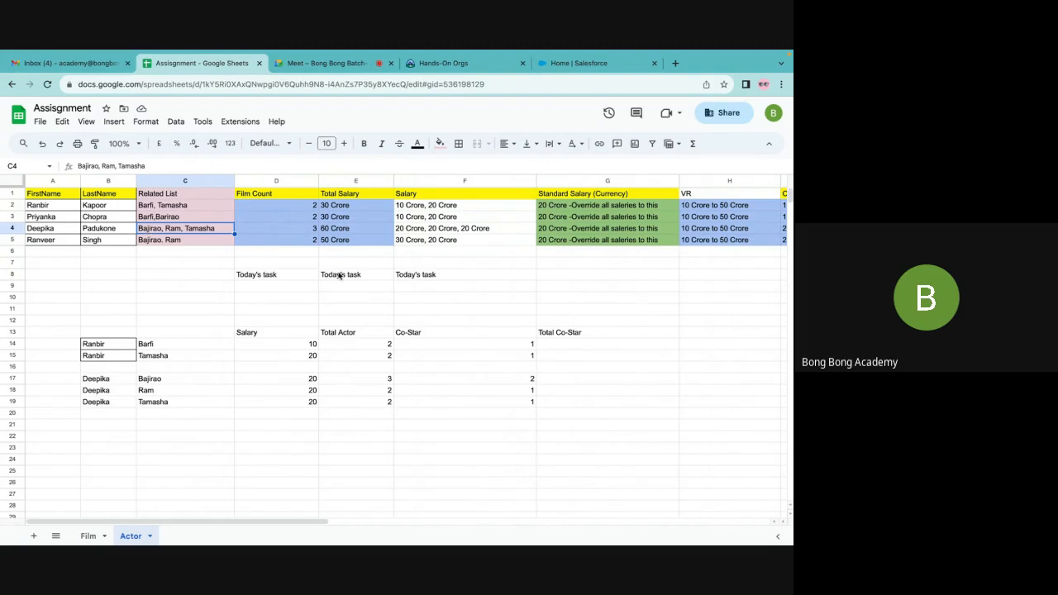
{"action": "scroll", "coordinate": [341, 276], "scroll_direction": "right", "scroll_amount": 5}
{"action": "left_click", "coordinate": [581, 230]}
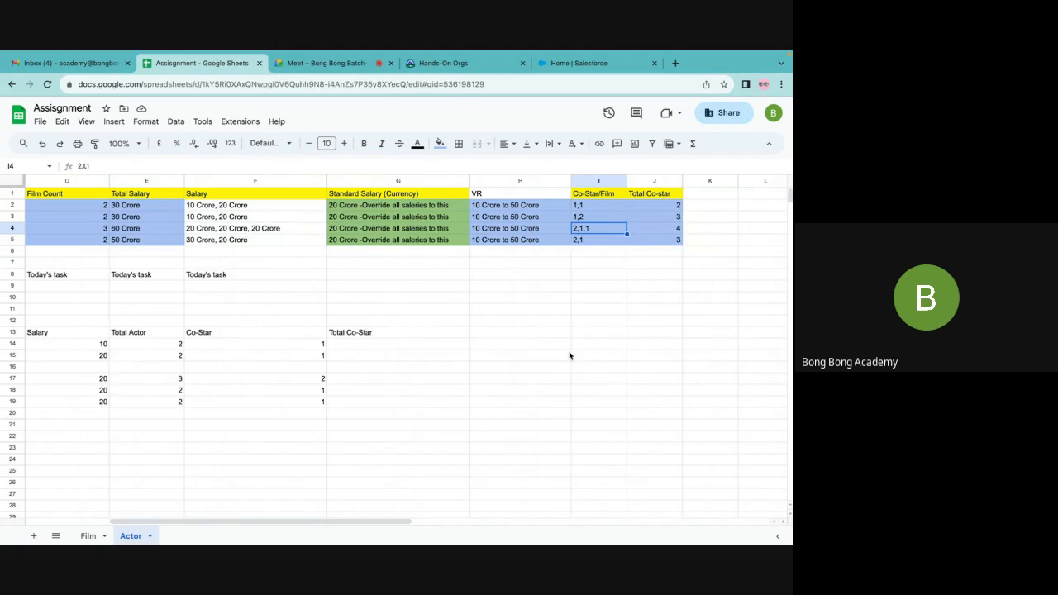
- Trace Ram from C4 on the Actor sheet to its Actor Count in Film D4 and back to Actor I4
{"action": "scroll", "coordinate": [570, 356], "scroll_direction": "left", "scroll_amount": 5}
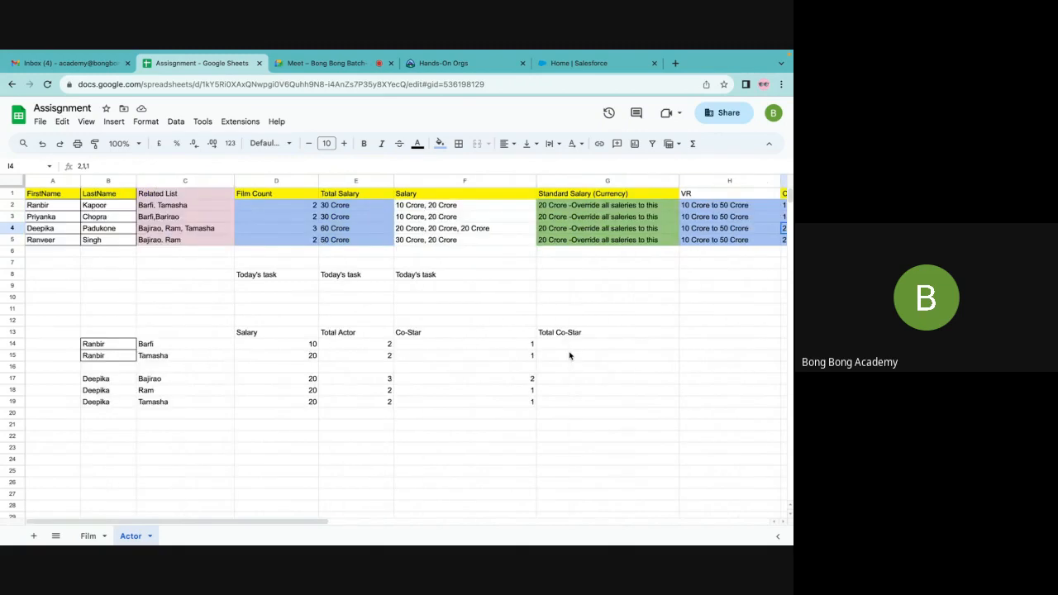
{"action": "left_click", "coordinate": [168, 231]}
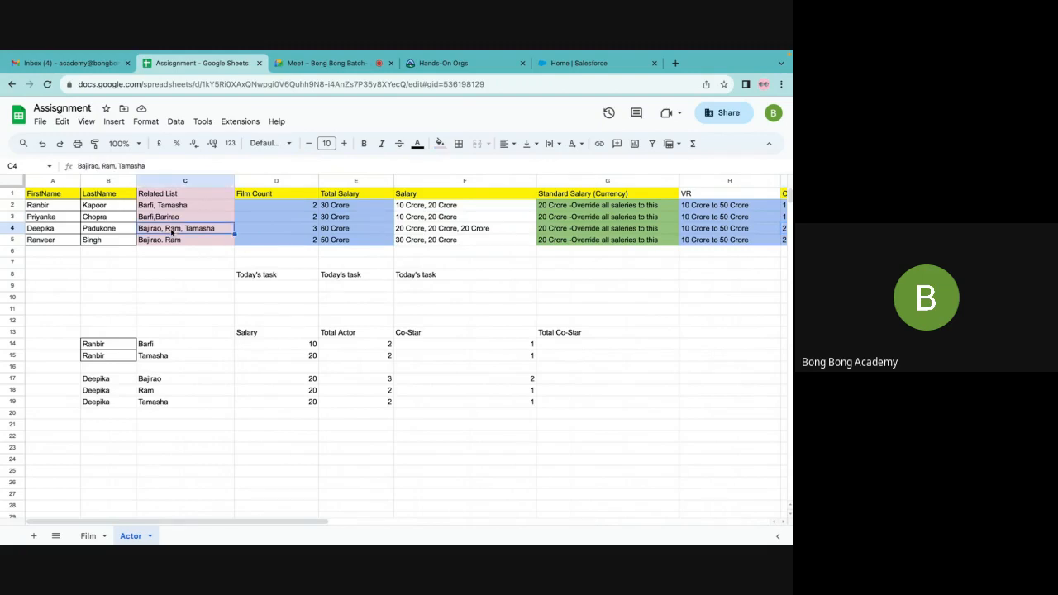
{"action": "left_click", "coordinate": [87, 535]}
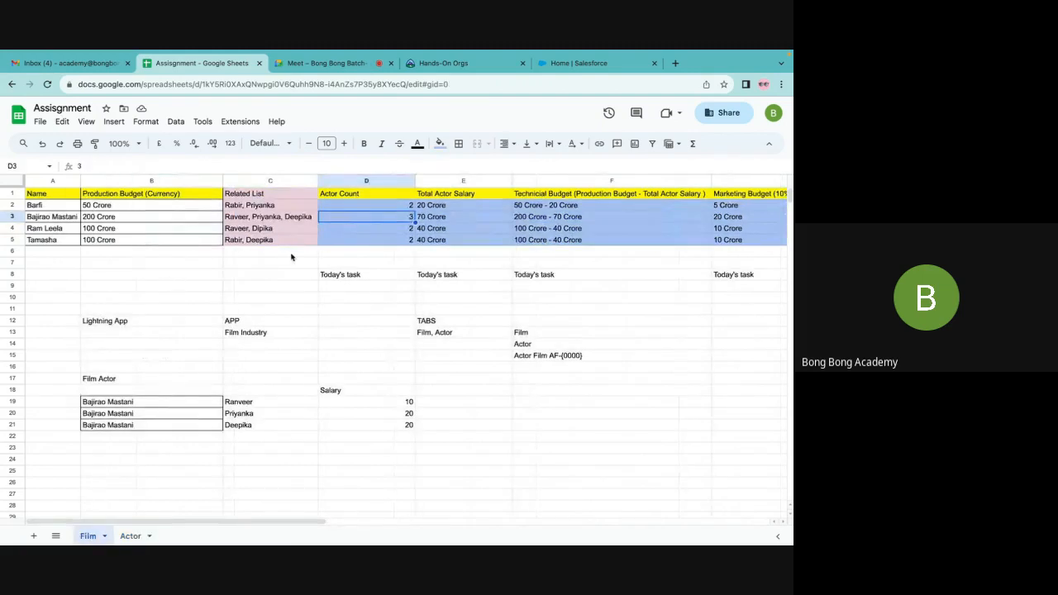
{"action": "left_click", "coordinate": [377, 232]}
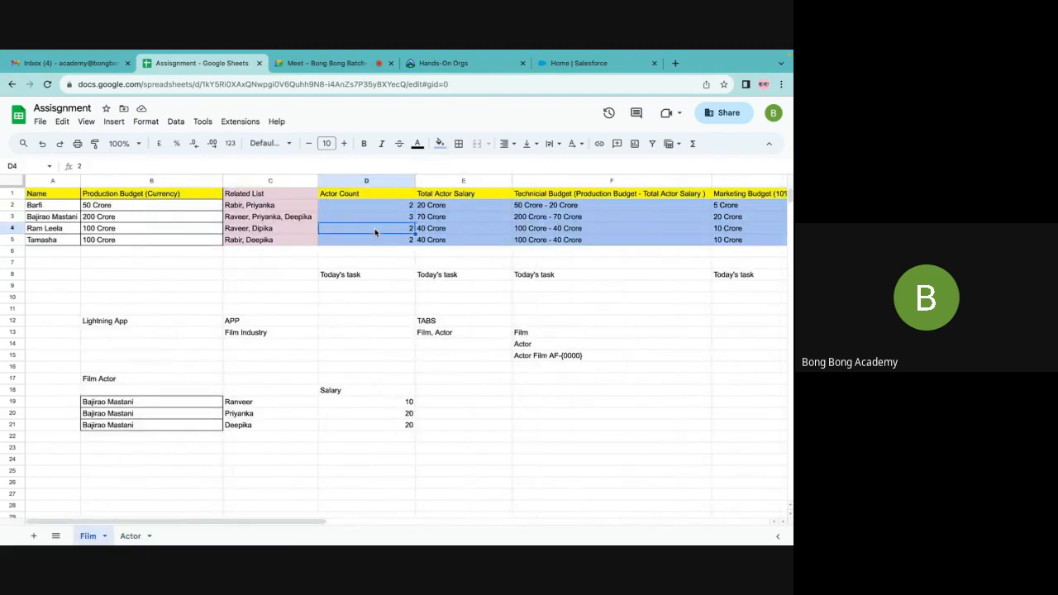
{"action": "left_click", "coordinate": [130, 536]}
{"action": "scroll", "coordinate": [506, 348], "scroll_direction": "right", "scroll_amount": 5}
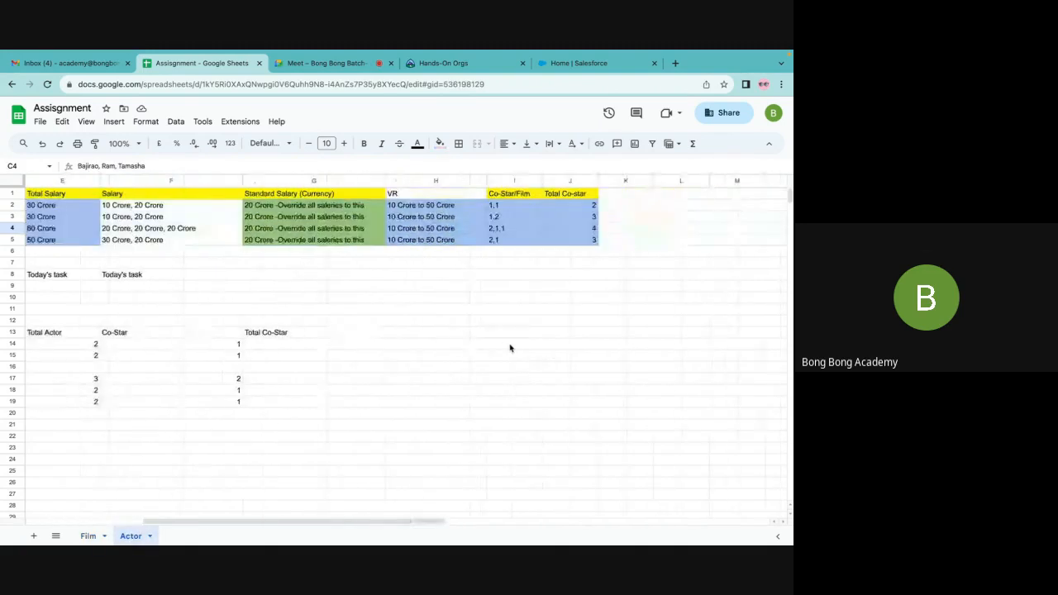
{"action": "left_click", "coordinate": [499, 231]}
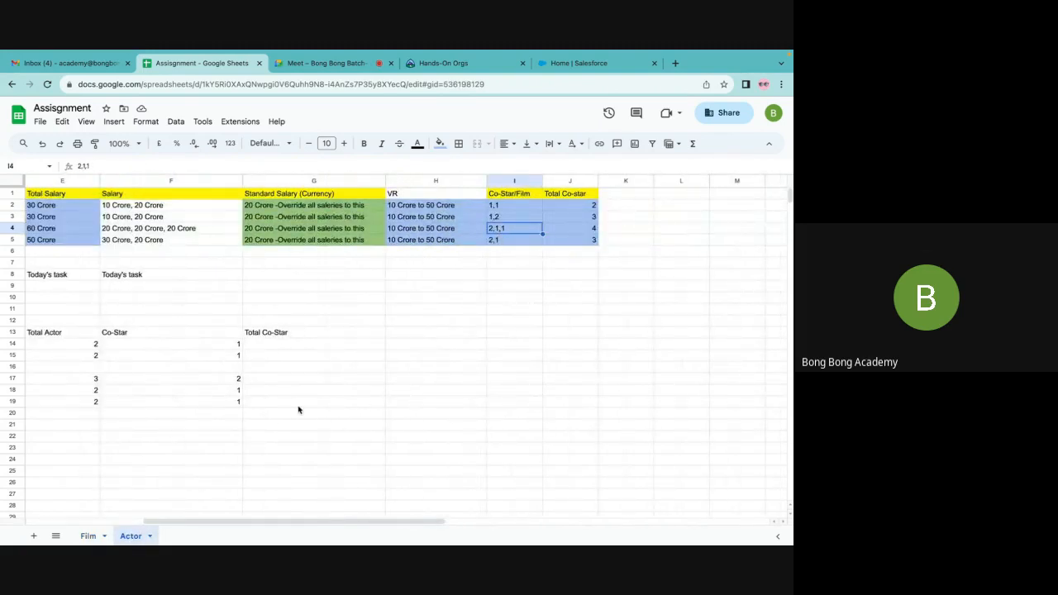
- Check Tamasha's Actor Count in Film D5, and return to the Actor sheet's Co-Star/Film column at I5
{"action": "scroll", "coordinate": [301, 411], "scroll_direction": "left", "scroll_amount": 5}
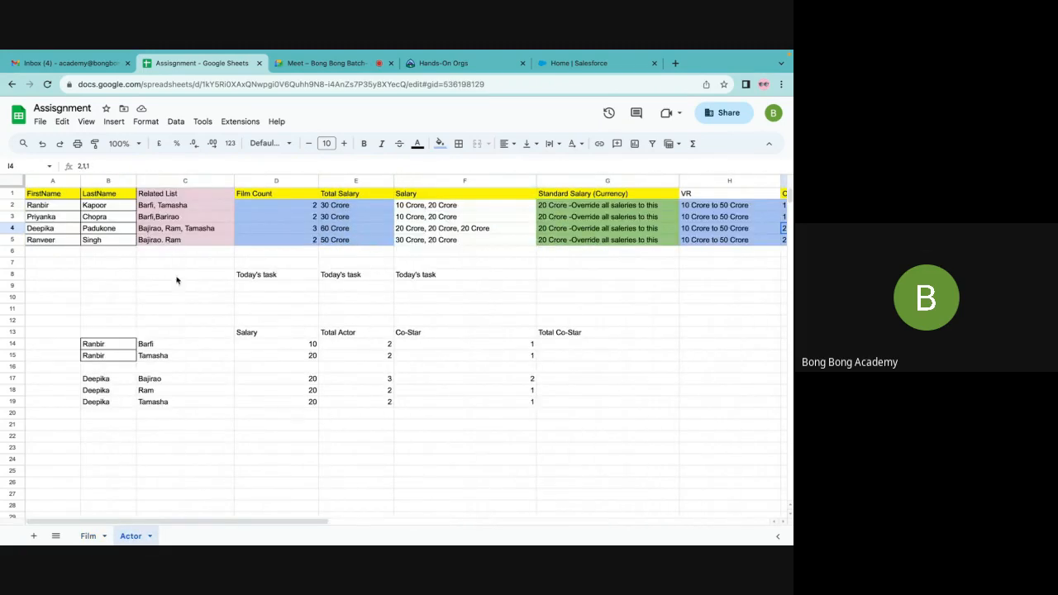
{"action": "left_click", "coordinate": [87, 535]}
{"action": "left_click", "coordinate": [403, 240]}
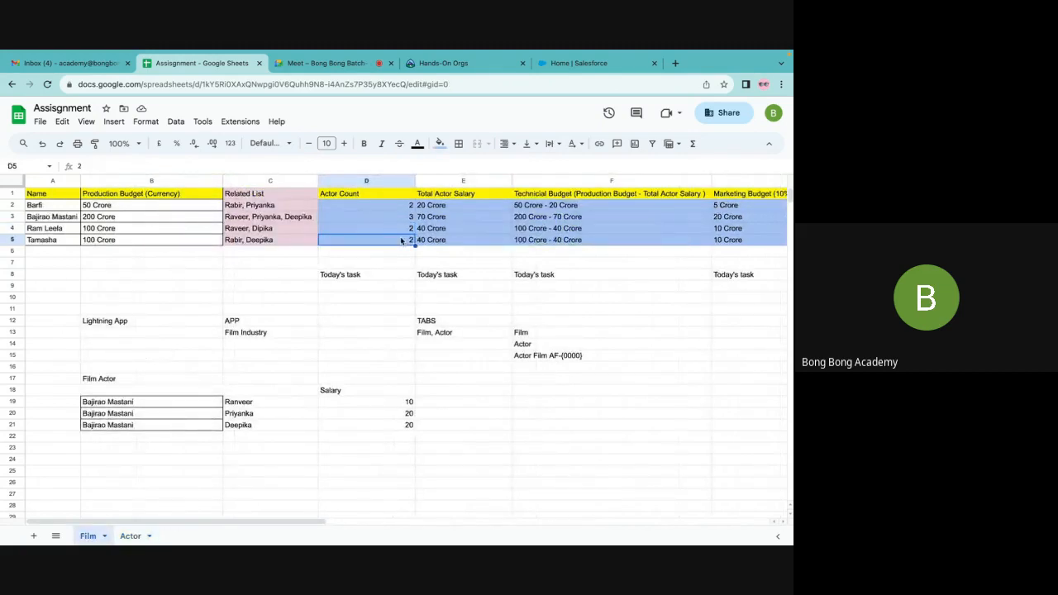
{"action": "left_click", "coordinate": [128, 536]}
{"action": "scroll", "coordinate": [578, 335], "scroll_direction": "right", "scroll_amount": 2}
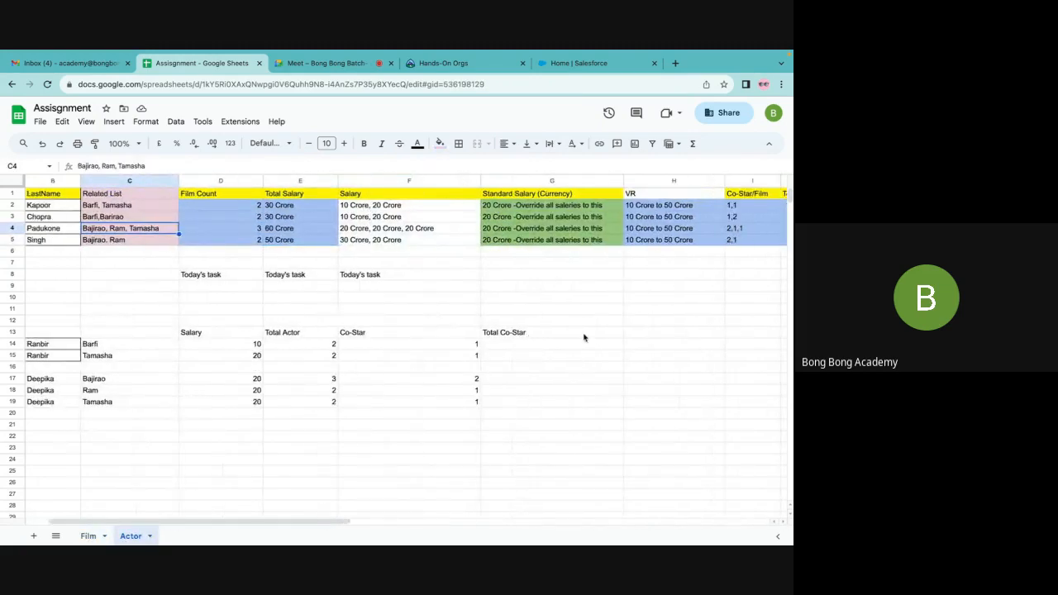
{"action": "left_click", "coordinate": [679, 243]}
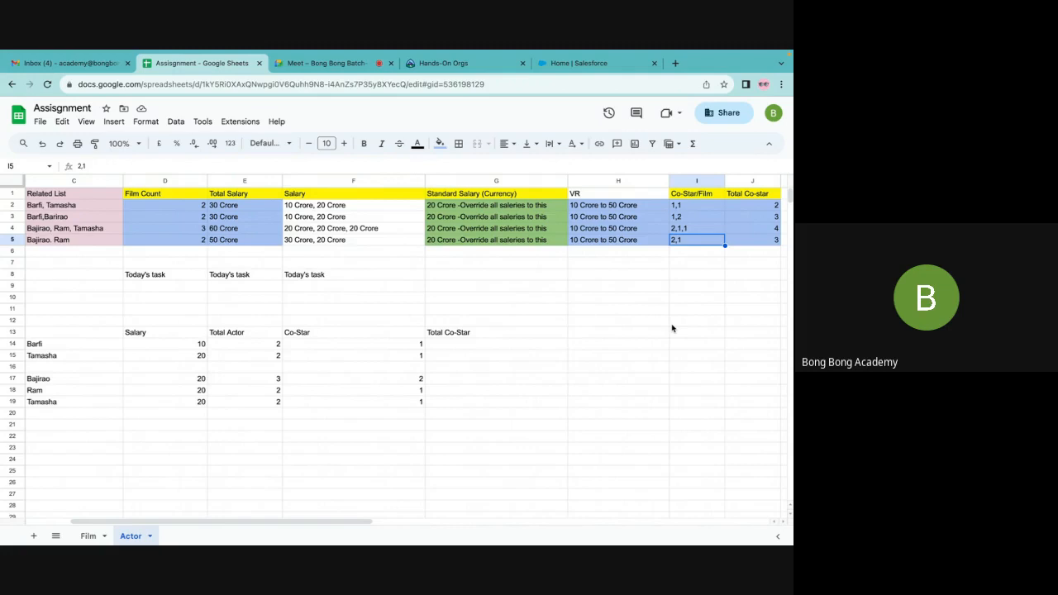
- Compare the Co-Star/Film heading and entries in I1:I3 with the Total Co-star heading in J1
{"action": "left_click", "coordinate": [686, 206]}
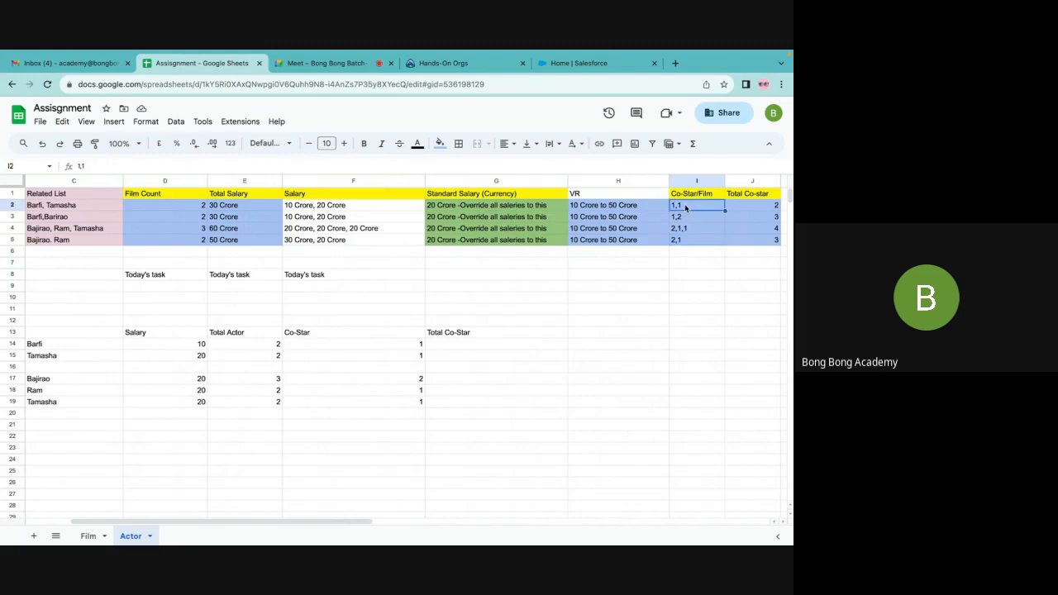
{"action": "left_click", "coordinate": [681, 218]}
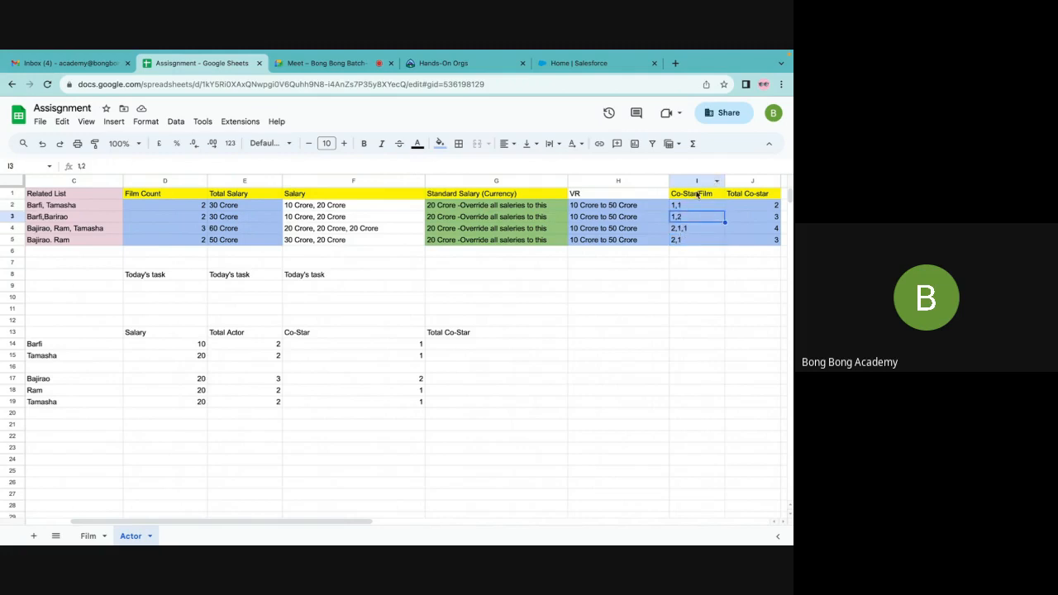
{"action": "left_click", "coordinate": [686, 207]}
{"action": "left_click", "coordinate": [685, 195]}
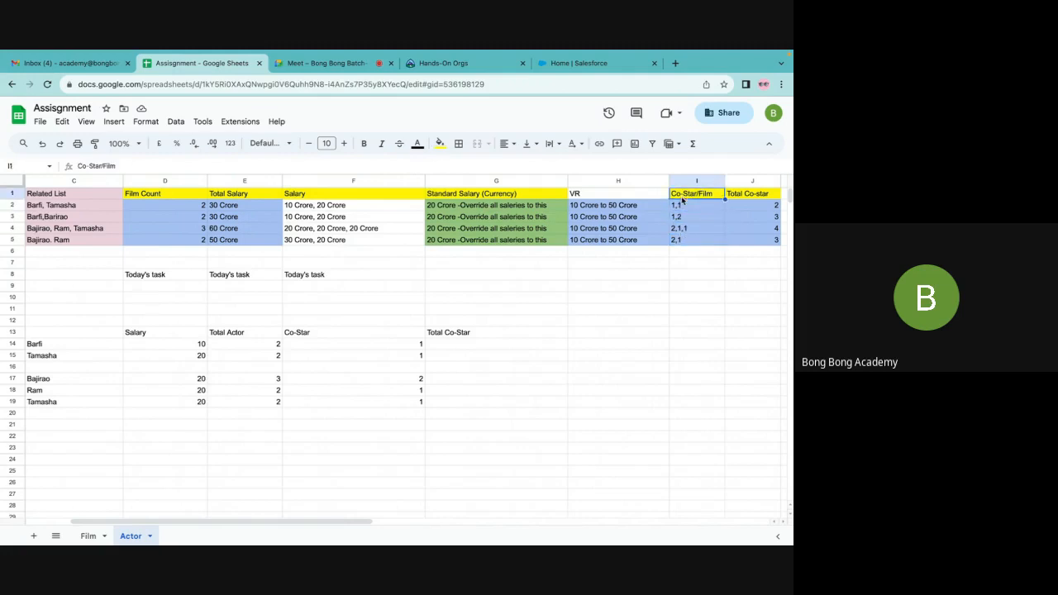
{"action": "left_click", "coordinate": [744, 194]}
- Match the first actor's full name in A2:B2 to the Total Co-star value in J2
{"action": "scroll", "coordinate": [623, 317], "scroll_direction": "left", "scroll_amount": 3}
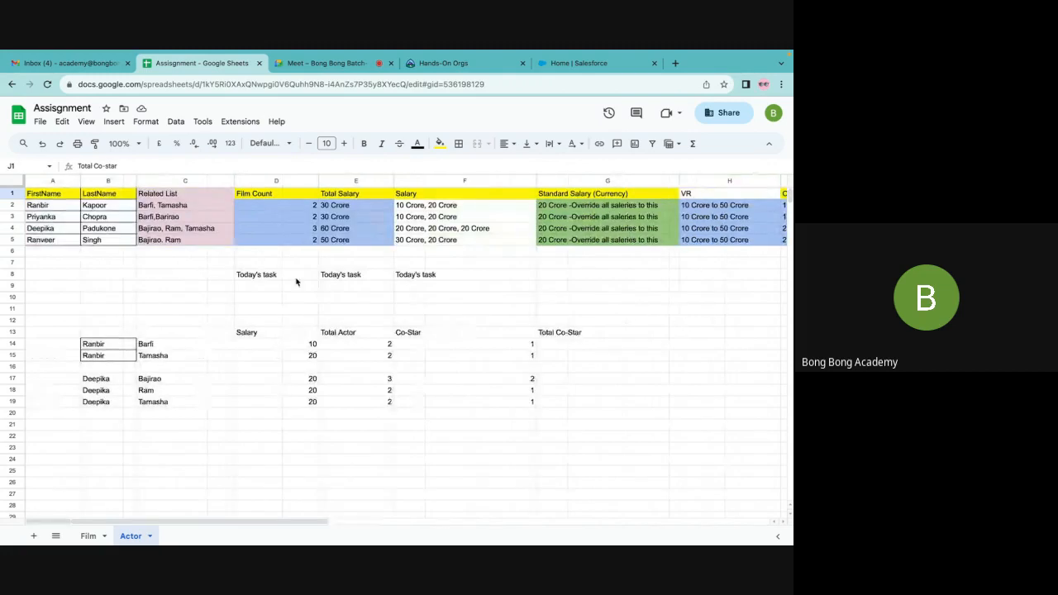
{"action": "left_click_drag", "start_coordinate": [58, 207], "coordinate": [96, 209]}
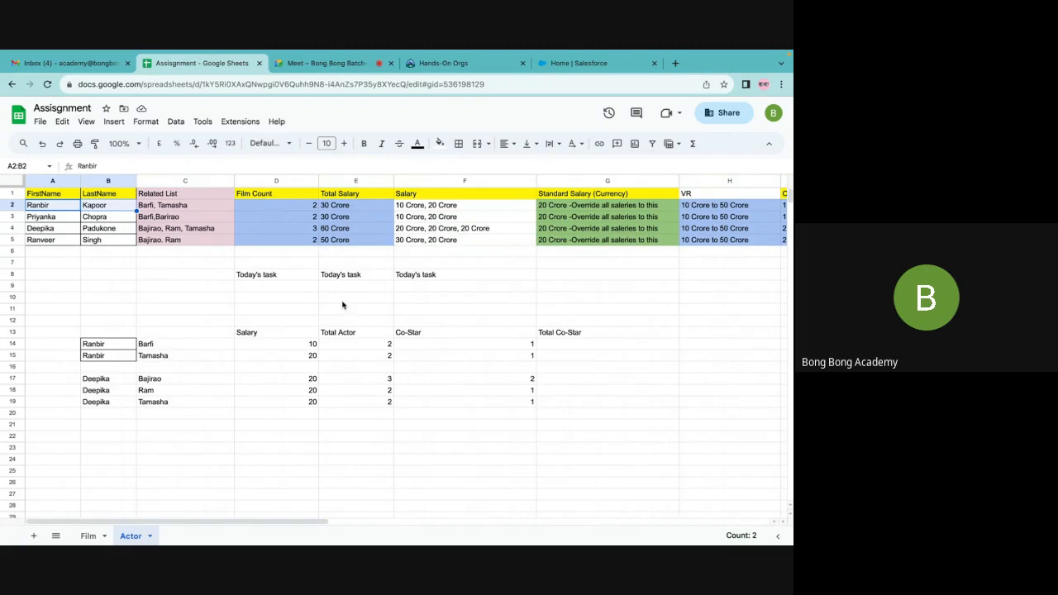
{"action": "scroll", "coordinate": [343, 305], "scroll_direction": "right", "scroll_amount": 5}
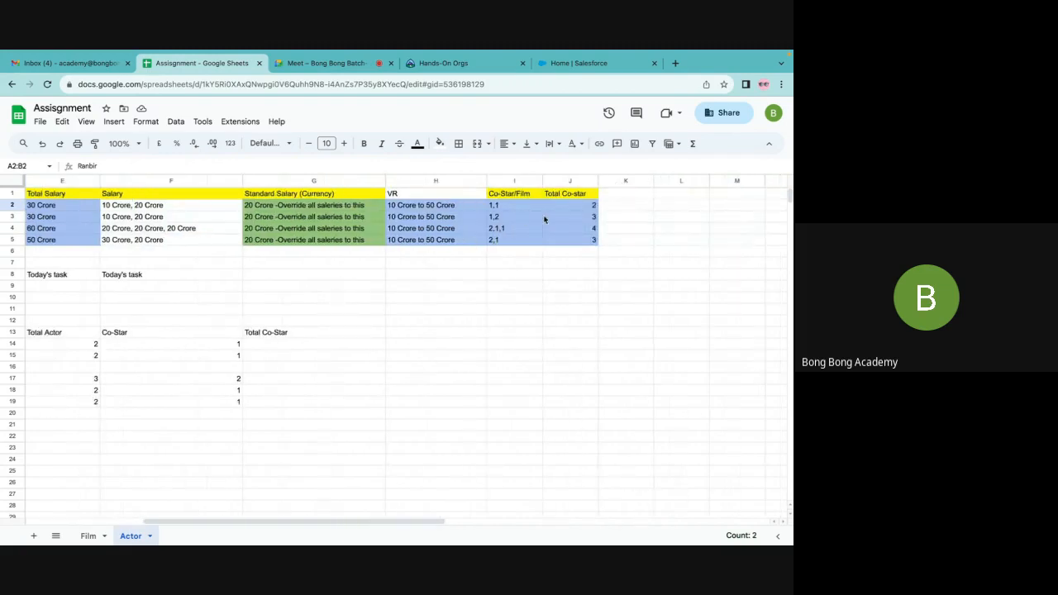
{"action": "left_click", "coordinate": [560, 209]}
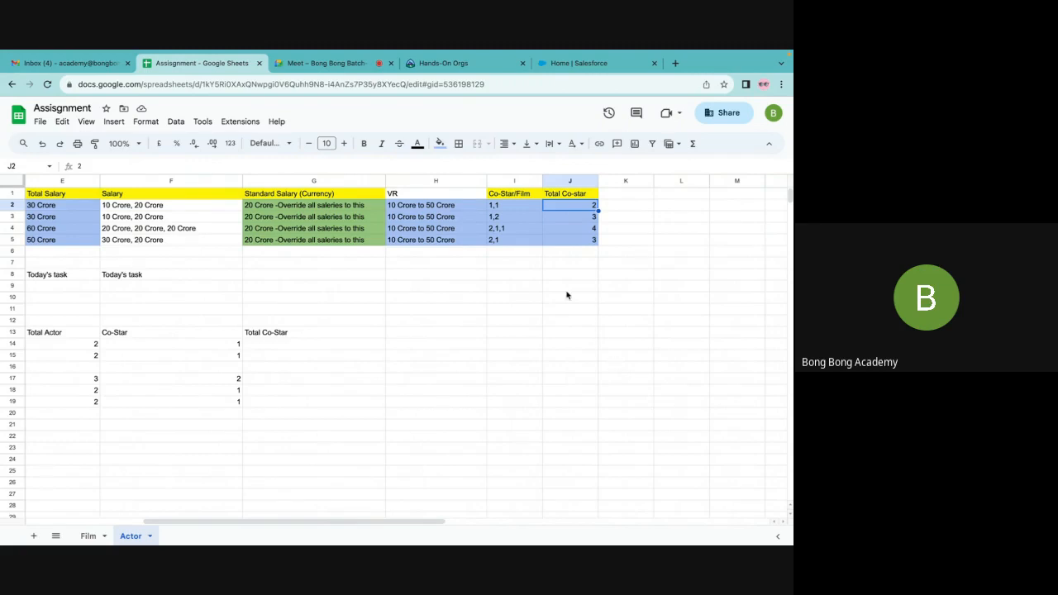
{"action": "scroll", "coordinate": [567, 295], "scroll_direction": "left", "scroll_amount": 2}
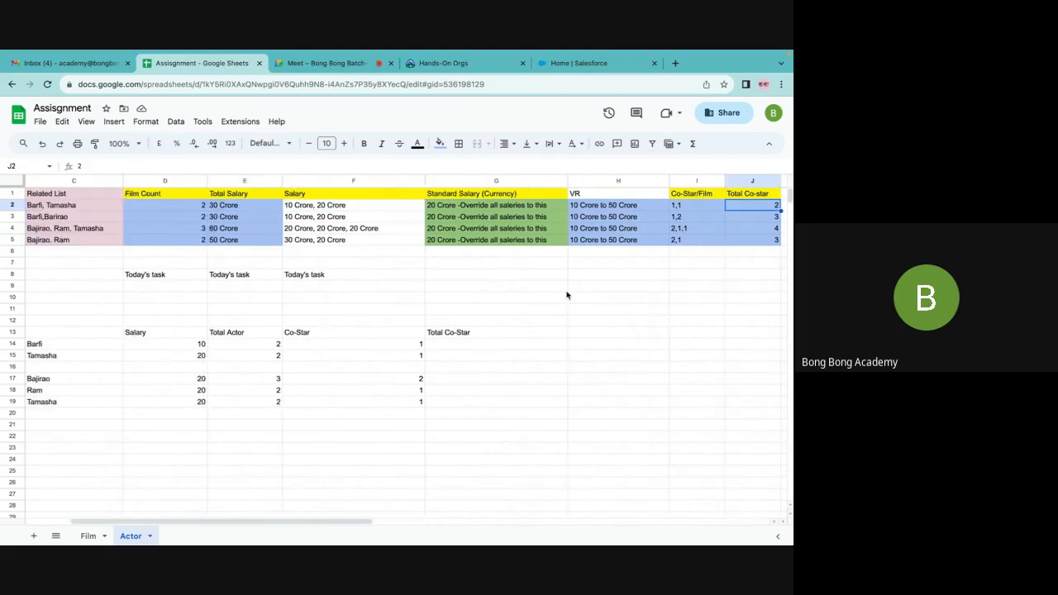
- Compare the first actor's Co-Star/Film entry in I2 with the Co-Star/Film heading in I1 and the Total Co-star heading in J1
{"action": "scroll", "coordinate": [567, 295], "scroll_direction": "right", "scroll_amount": 1}
{"action": "left_click", "coordinate": [585, 205]}
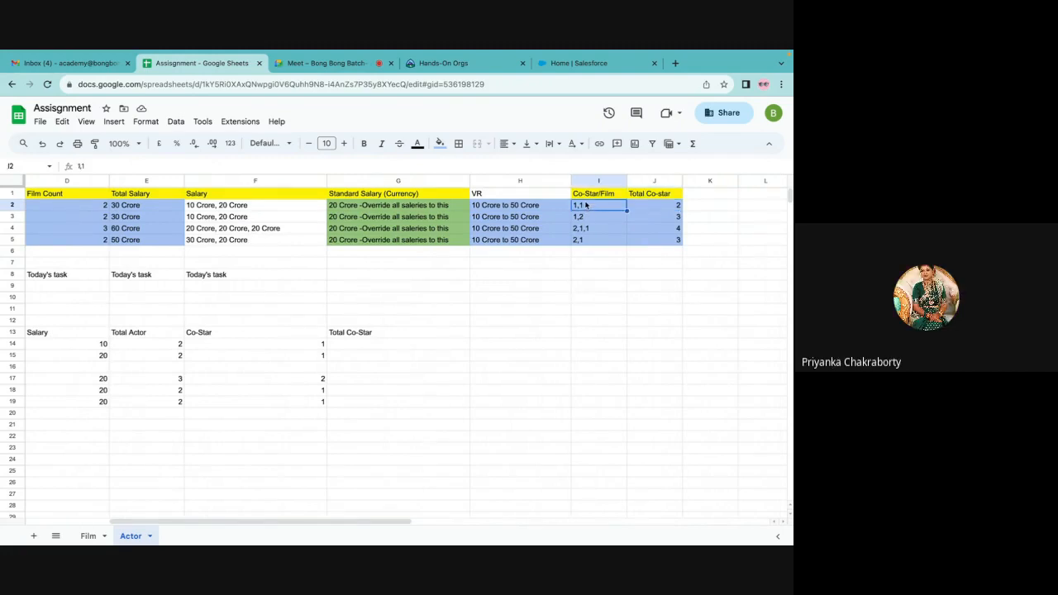
{"action": "left_click", "coordinate": [653, 195]}
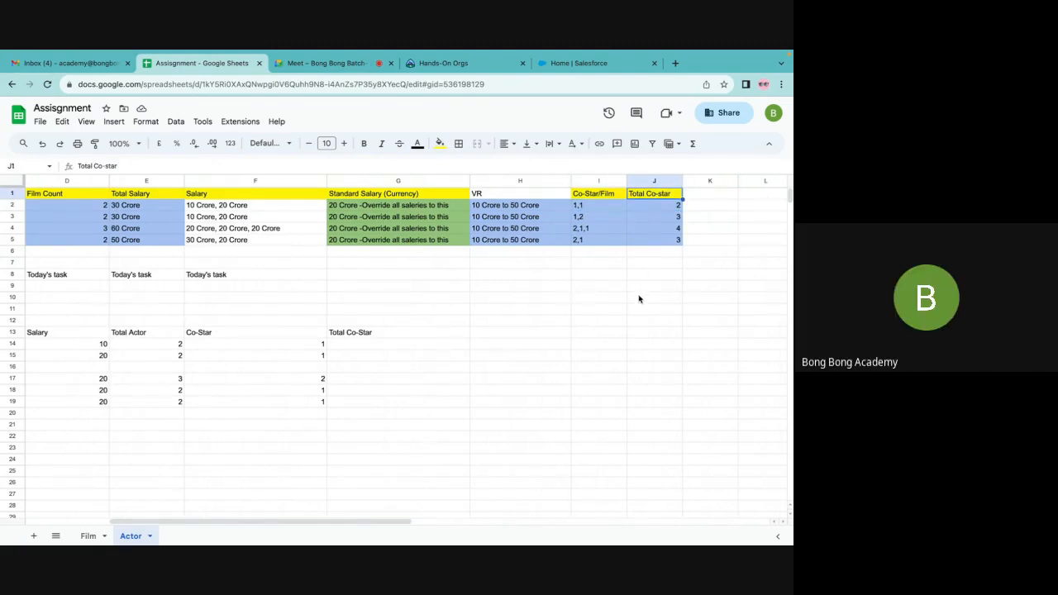
{"action": "left_click", "coordinate": [594, 197]}
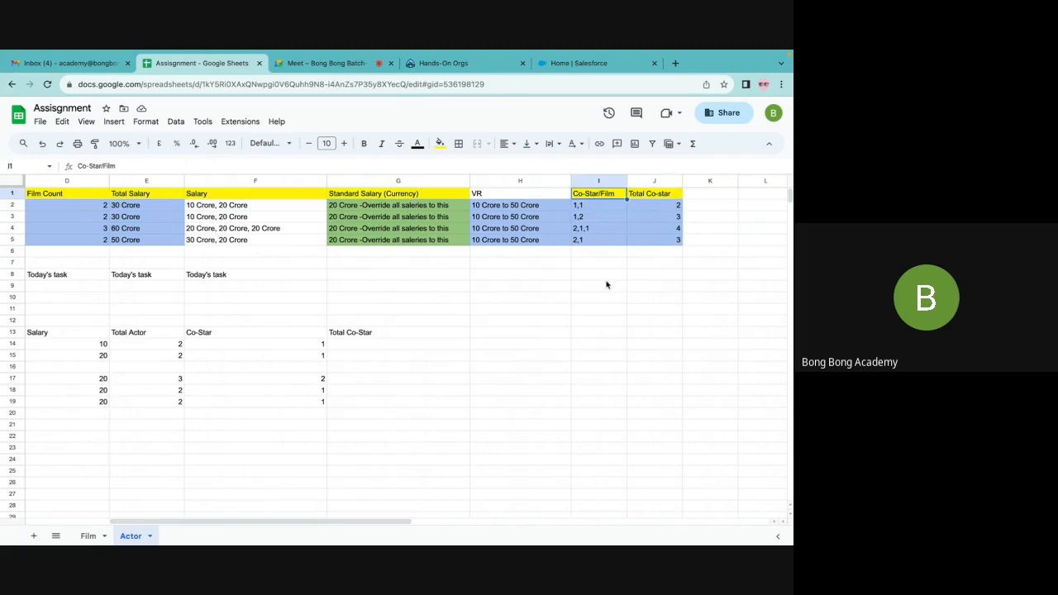
{"action": "left_click", "coordinate": [583, 206]}
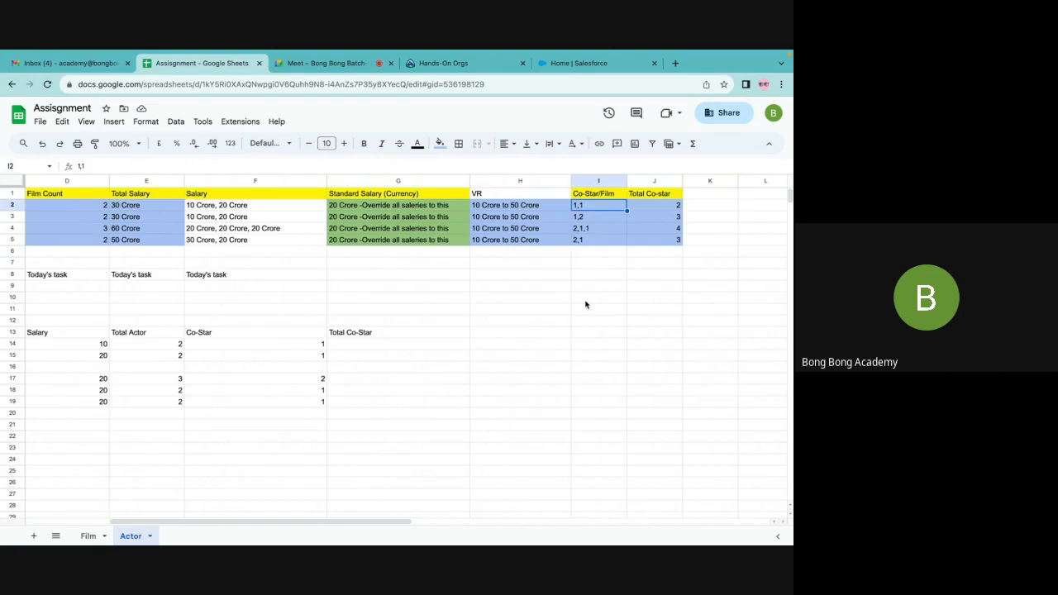
- Relate the first actor's record in A2 to the Total Co-star column heading in J1
{"action": "scroll", "coordinate": [436, 276], "scroll_direction": "left", "scroll_amount": 5}
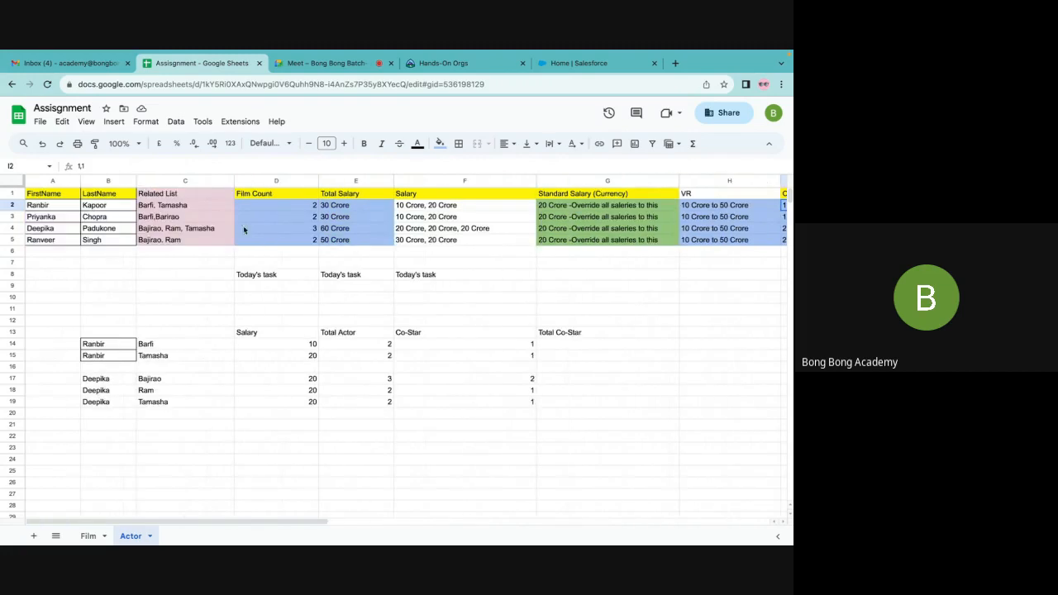
{"action": "left_click", "coordinate": [62, 208]}
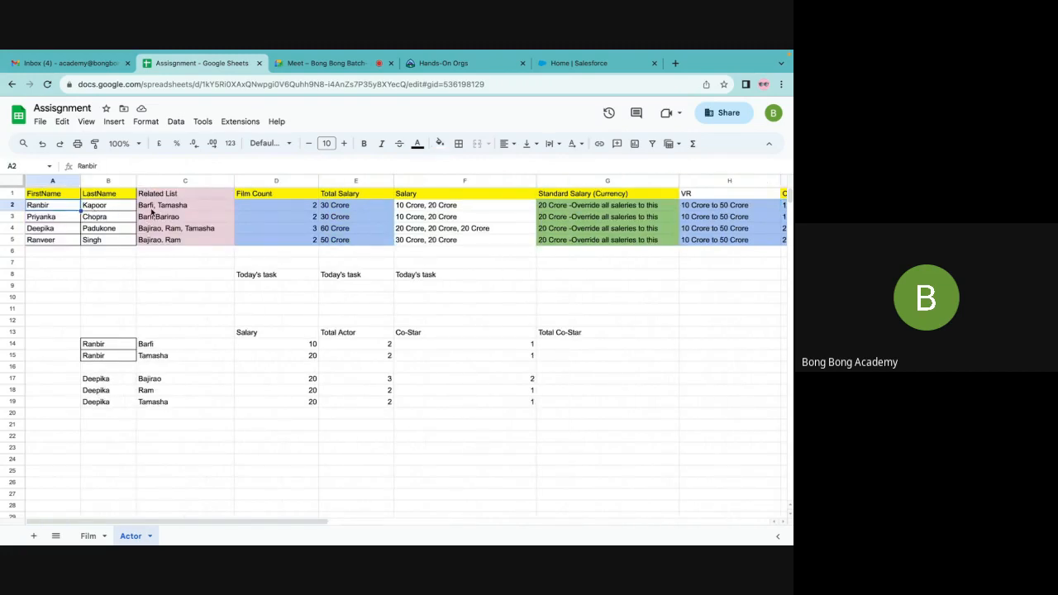
{"action": "scroll", "coordinate": [408, 286], "scroll_direction": "right", "scroll_amount": 3}
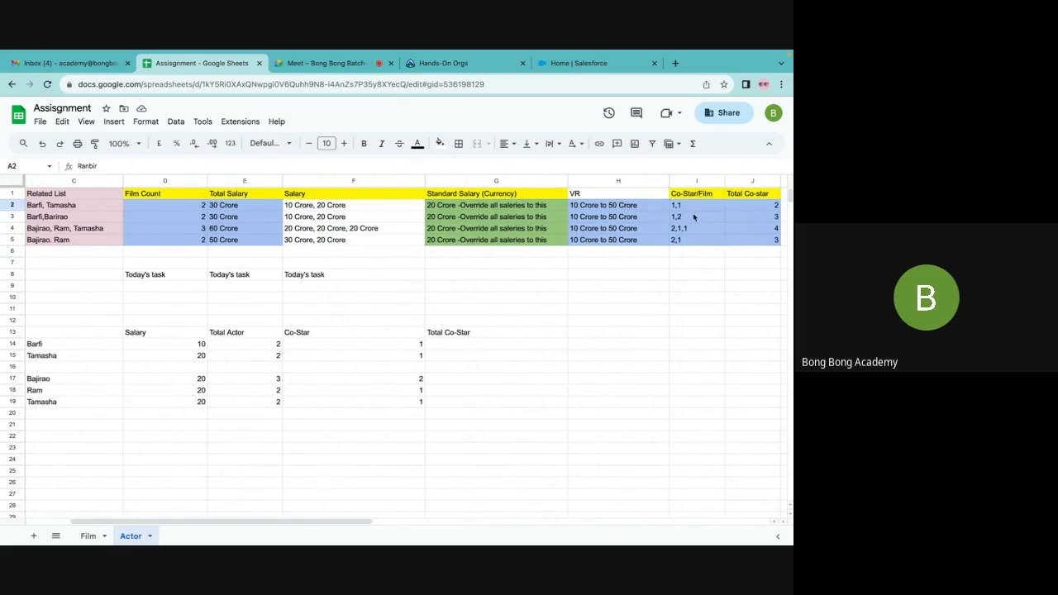
{"action": "left_click", "coordinate": [742, 197]}
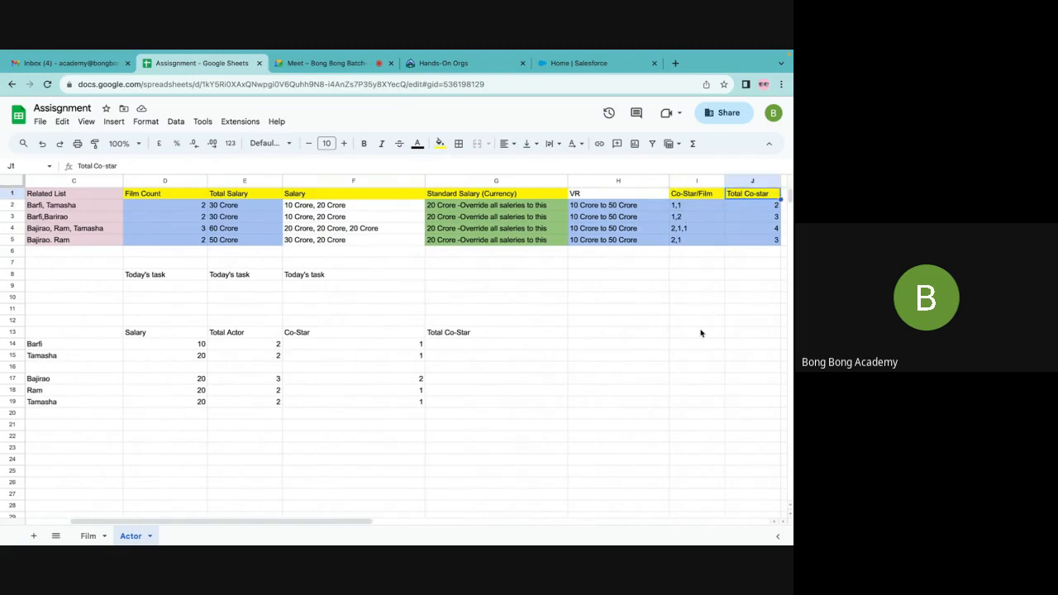
- Check the first actor's Total Salary in E2 against the column heading in E1
{"action": "scroll", "coordinate": [699, 333], "scroll_direction": "right", "scroll_amount": 2}
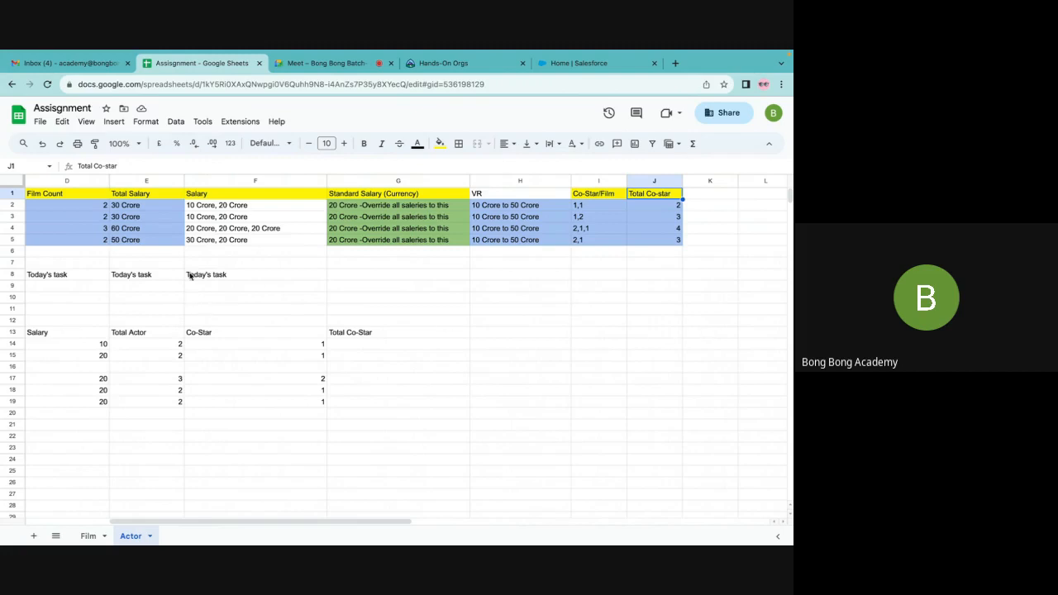
{"action": "left_click", "coordinate": [139, 209]}
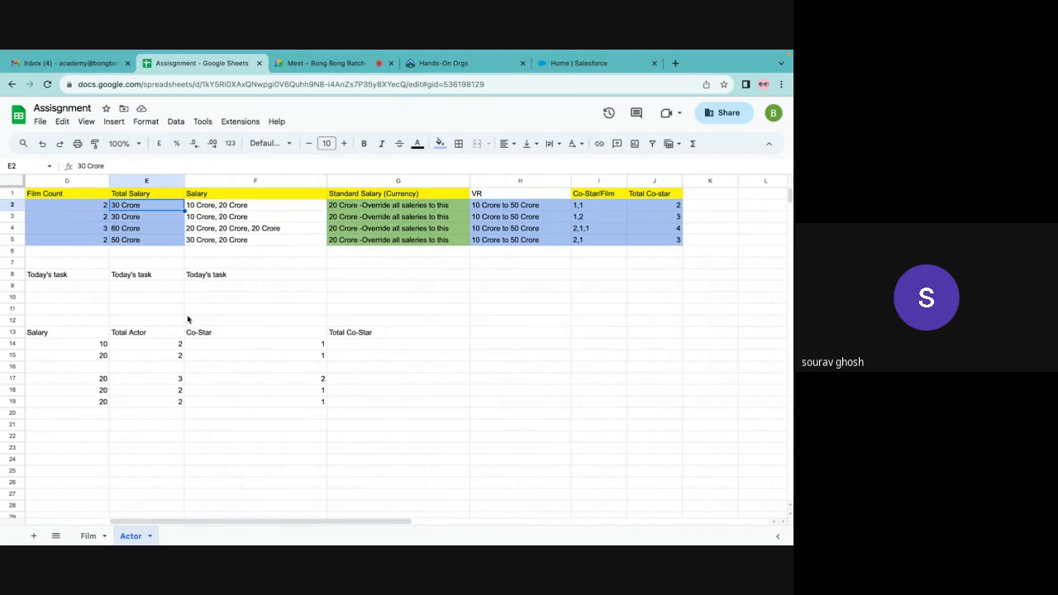
{"action": "left_click", "coordinate": [153, 198]}
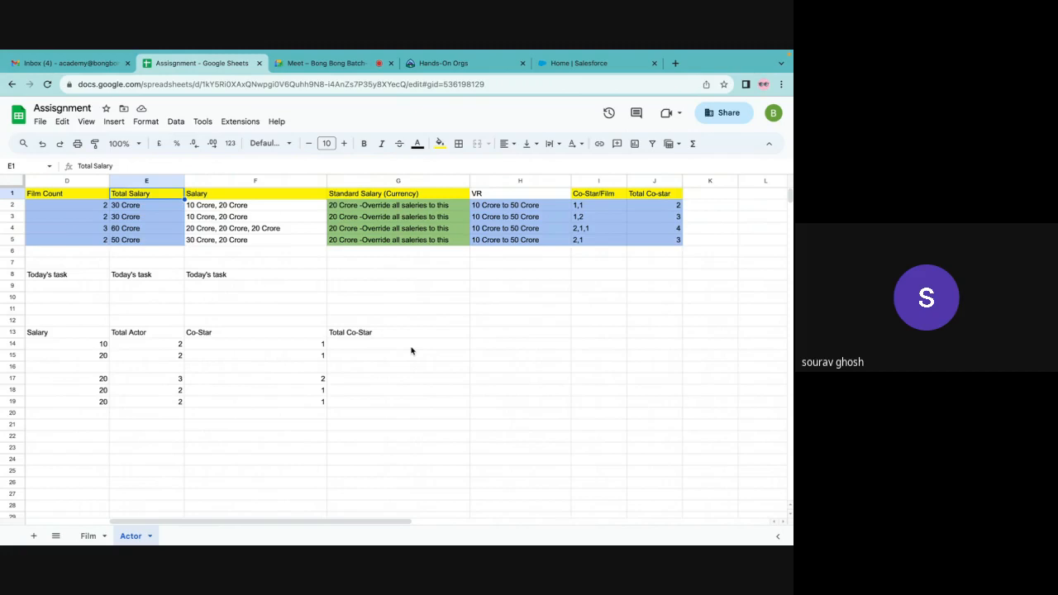
- Review the Total Co-star column from its heading in J1 through each actor's value in J2:J5
{"action": "left_click", "coordinate": [655, 200]}
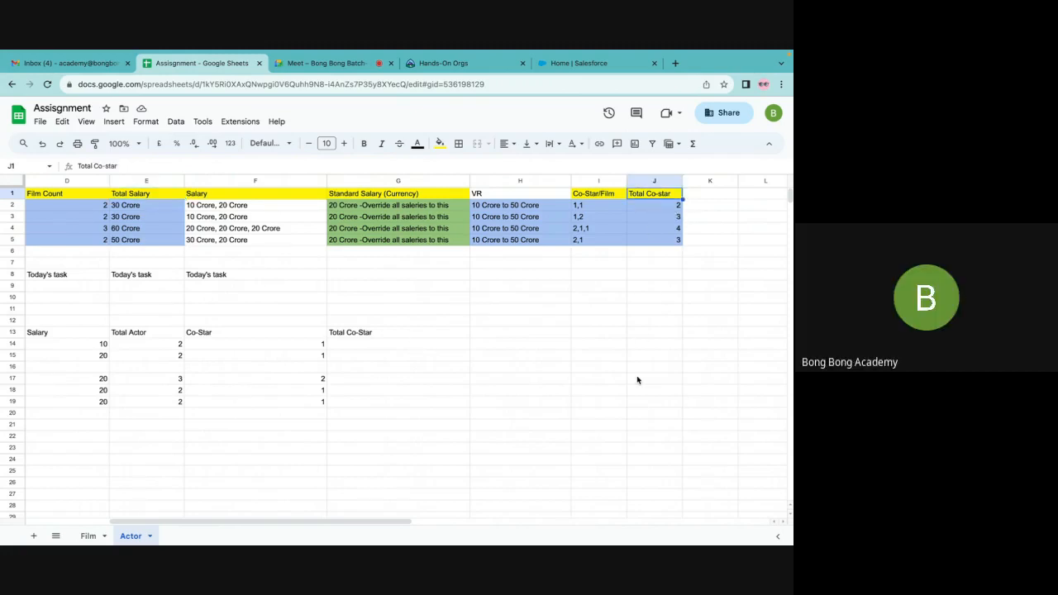
{"action": "left_click", "coordinate": [666, 210]}
{"action": "left_click", "coordinate": [658, 220]}
{"action": "left_click", "coordinate": [660, 229]}
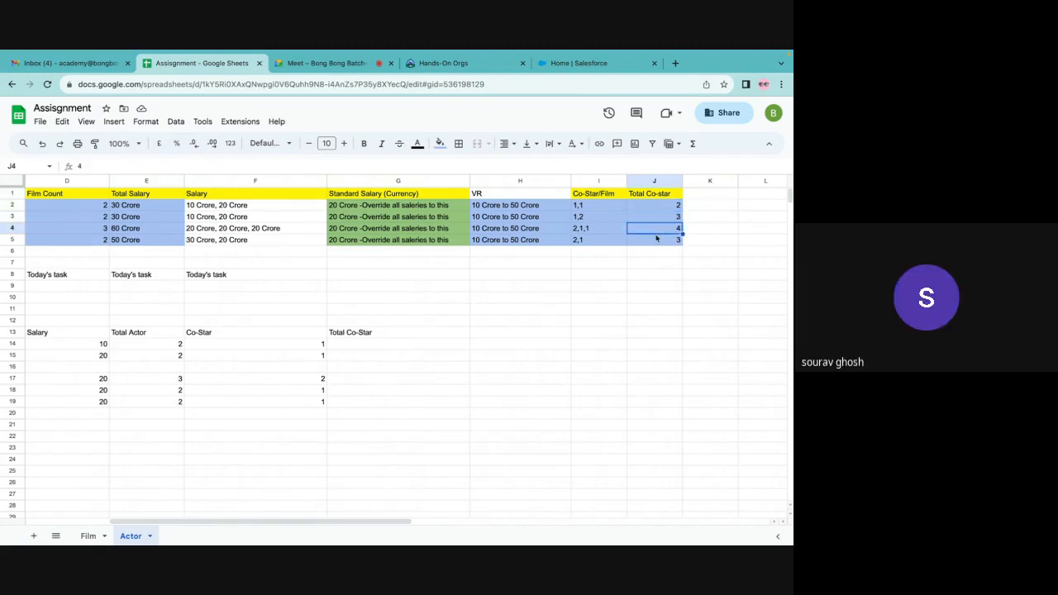
{"action": "left_click", "coordinate": [654, 240]}
{"action": "left_click", "coordinate": [653, 301]}
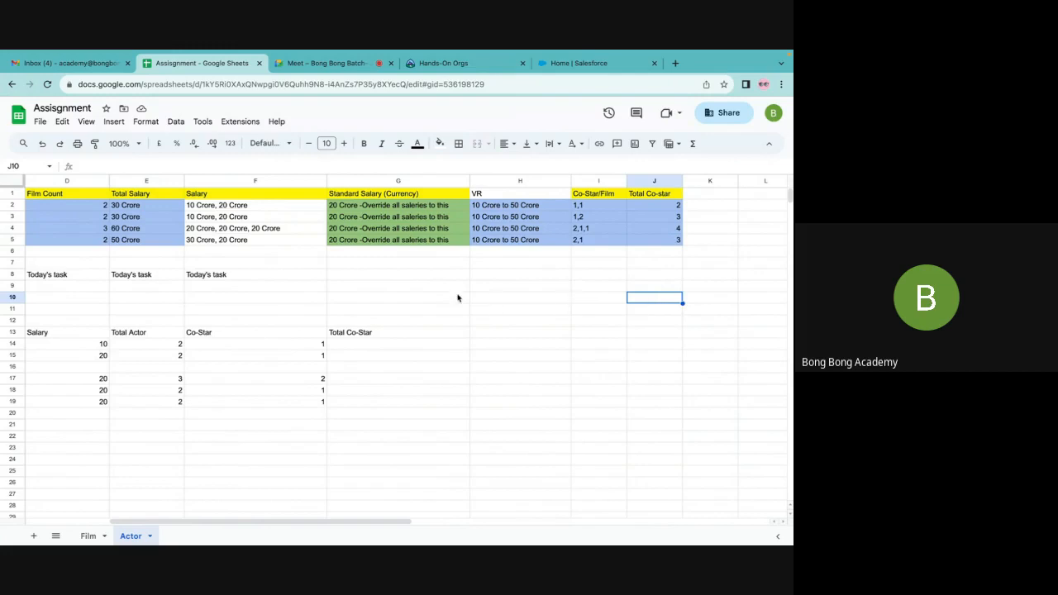
- Switch to the Google Meet call and stop presenting the screen
{"action": "scroll", "coordinate": [415, 294], "scroll_direction": "left", "scroll_amount": 3}
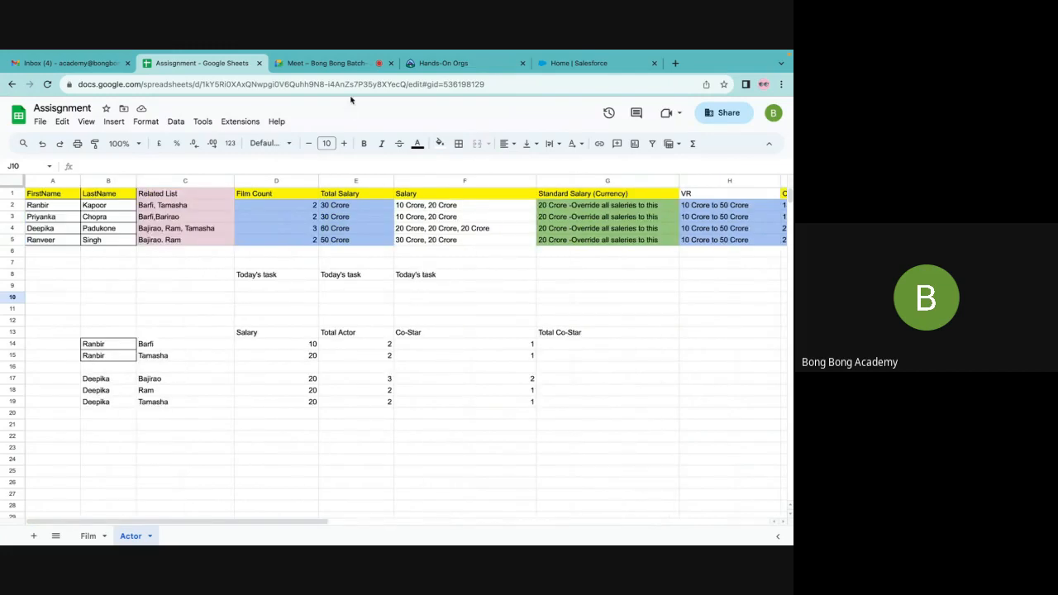
{"action": "scroll", "coordinate": [466, 246], "scroll_direction": "right", "scroll_amount": 3}
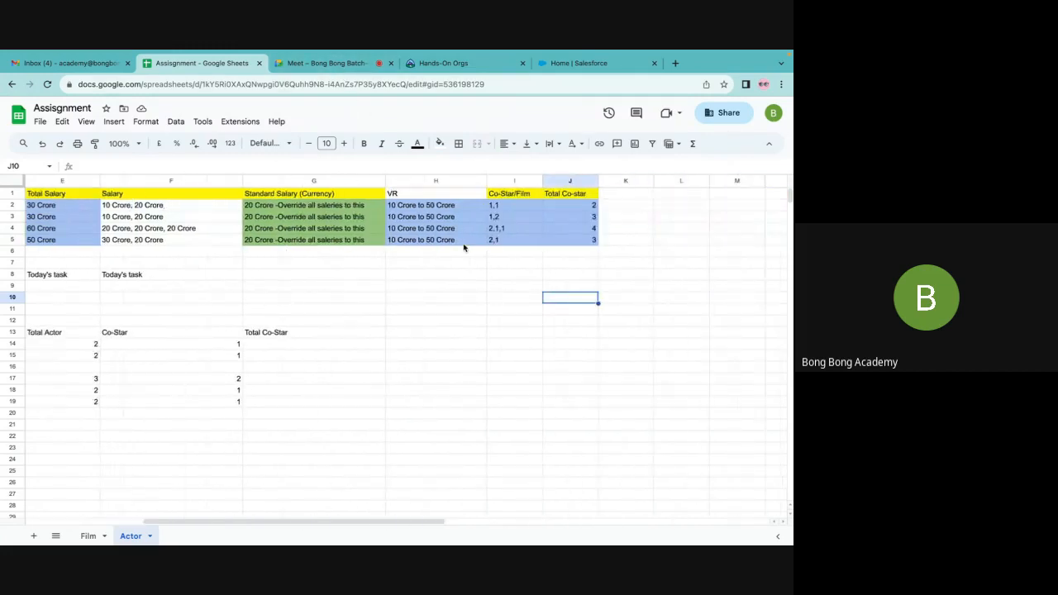
{"action": "scroll", "coordinate": [466, 245], "scroll_direction": "left", "scroll_amount": 3}
{"action": "left_click", "coordinate": [342, 69]}
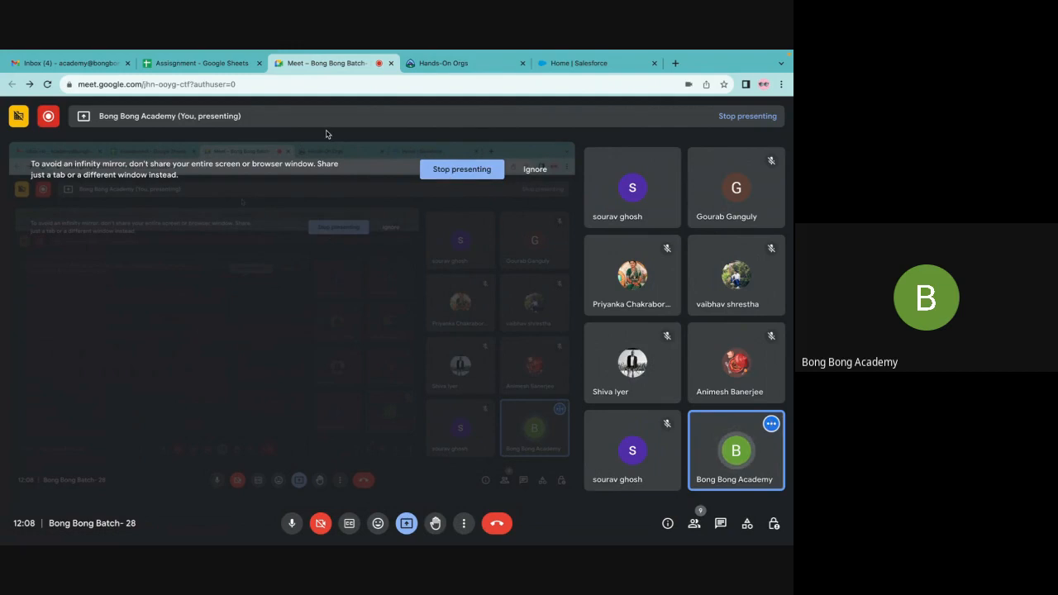
{"action": "left_click", "coordinate": [203, 63]}
{"action": "left_click", "coordinate": [329, 63]}
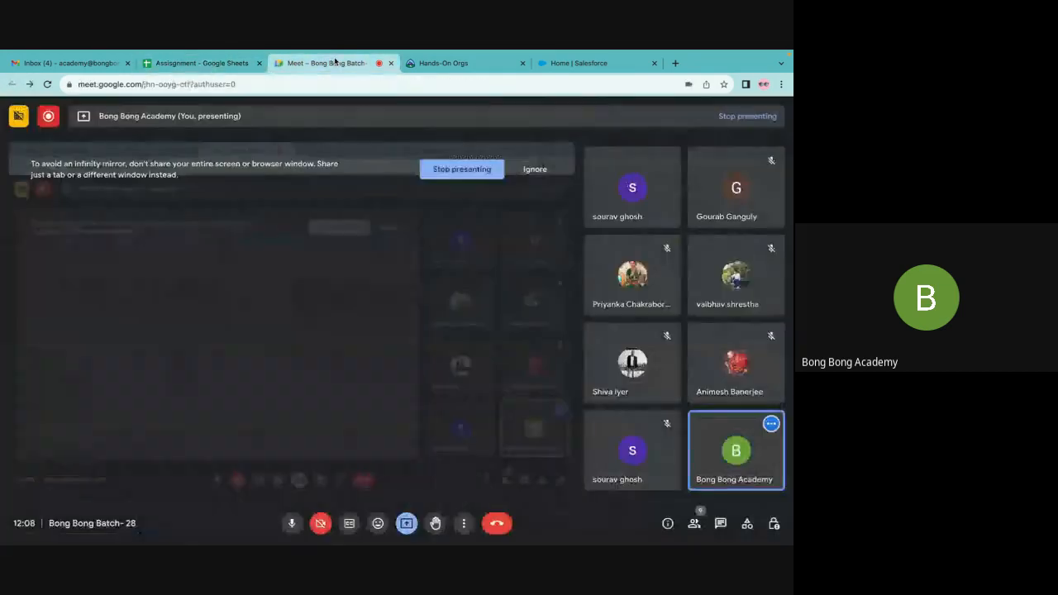
{"action": "left_click", "coordinate": [440, 175]}
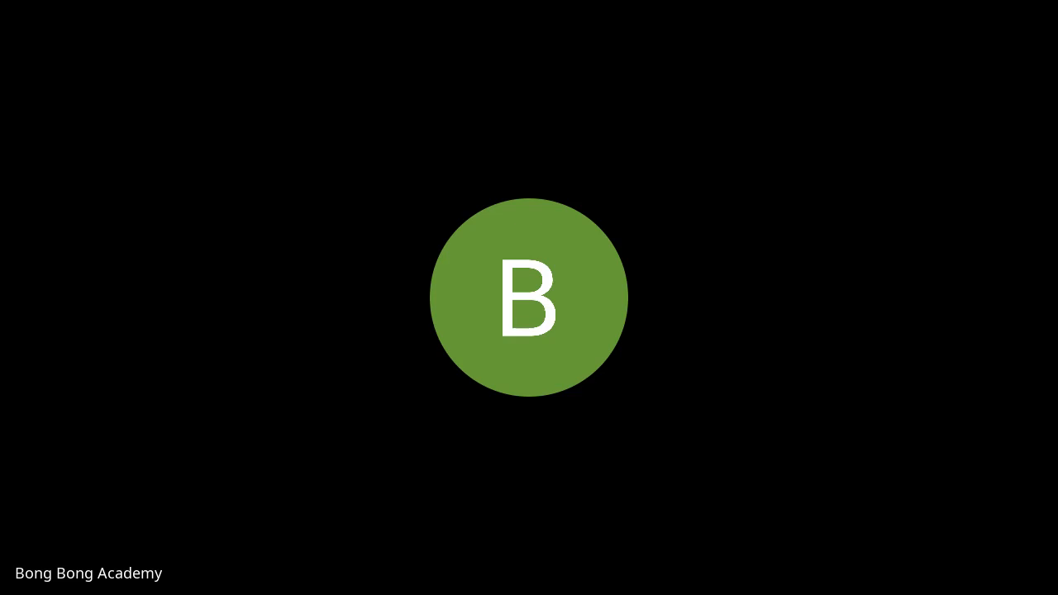